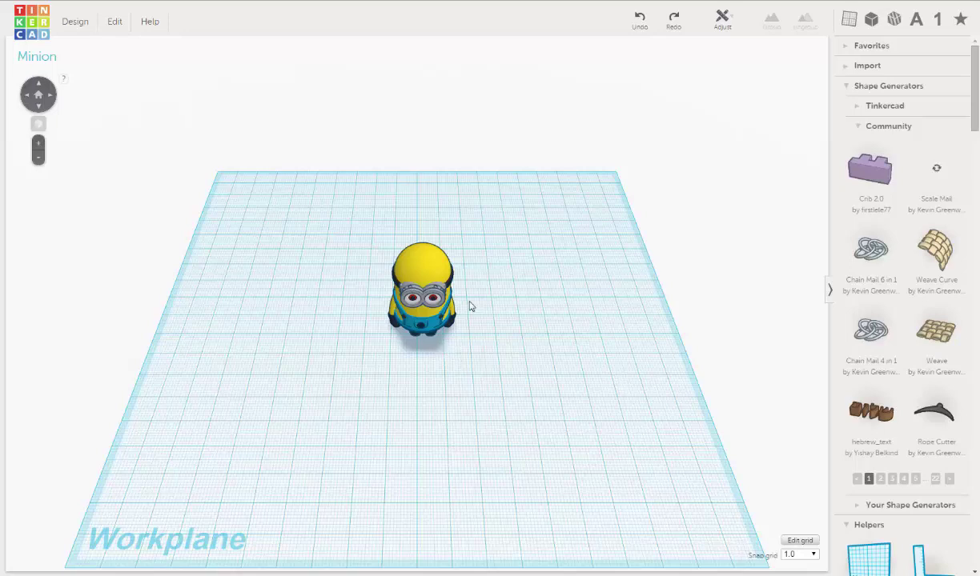
mouse_move(468, 305)
right_mouse_down()
mouse_move(490, 271)
mouse_move(474, 287)
mouse_move(475, 304)
right_mouse_up()
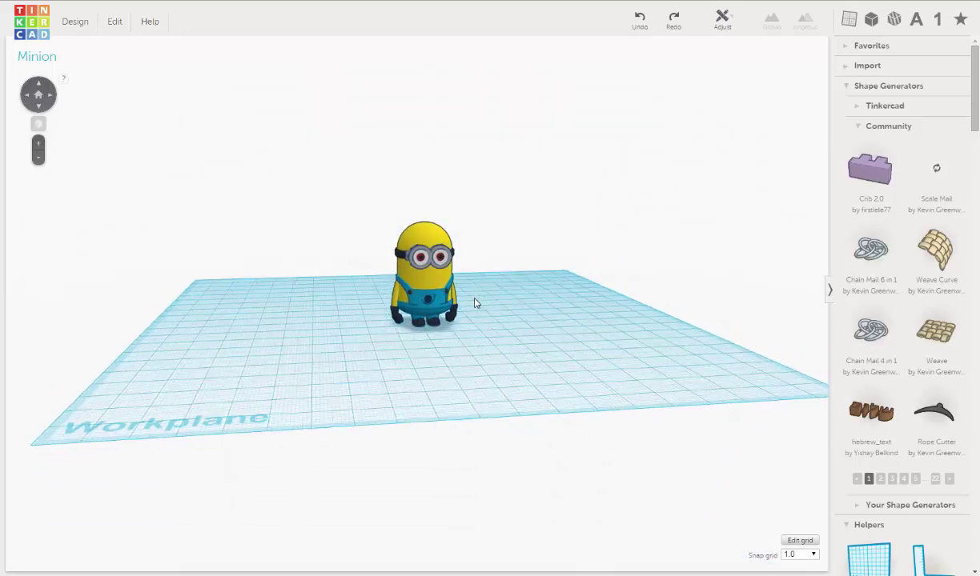
scroll(476, 303, "up", 3)
scroll(477, 309, "up", 2)
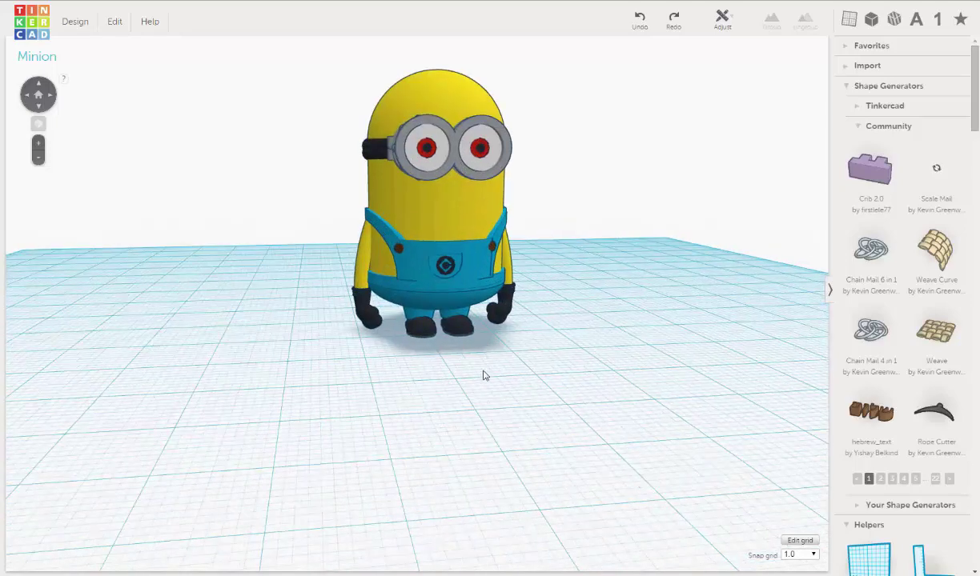
middle_click_drag(474, 386, 456, 388)
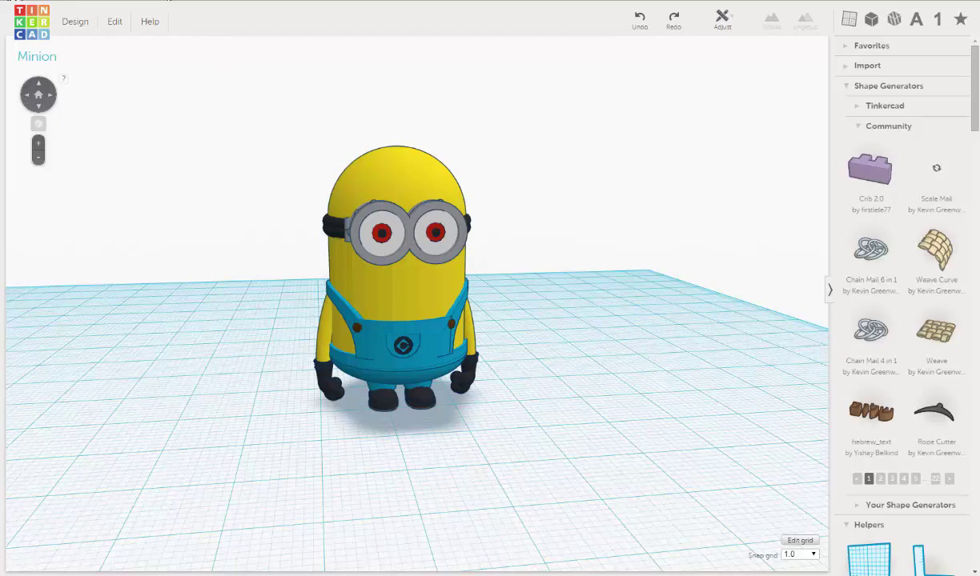
Step: Search the web for "minions stuart" in a new browser tab
key("ctrl+t")
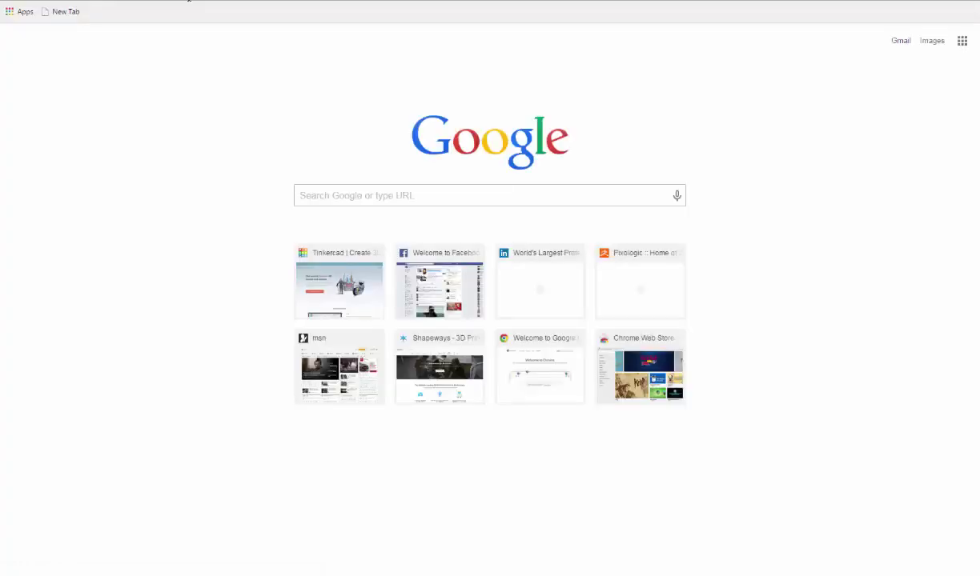
type("m")
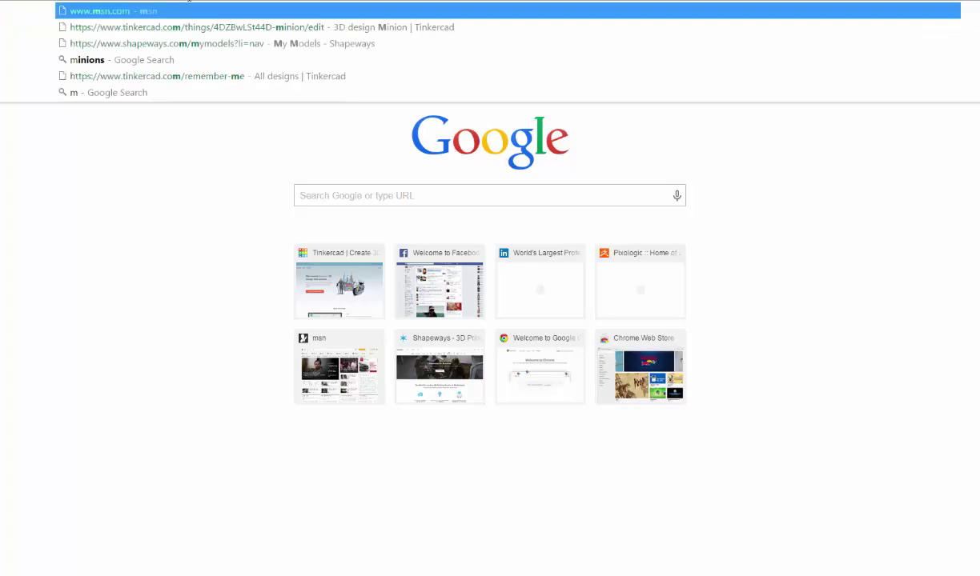
type("inions stu")
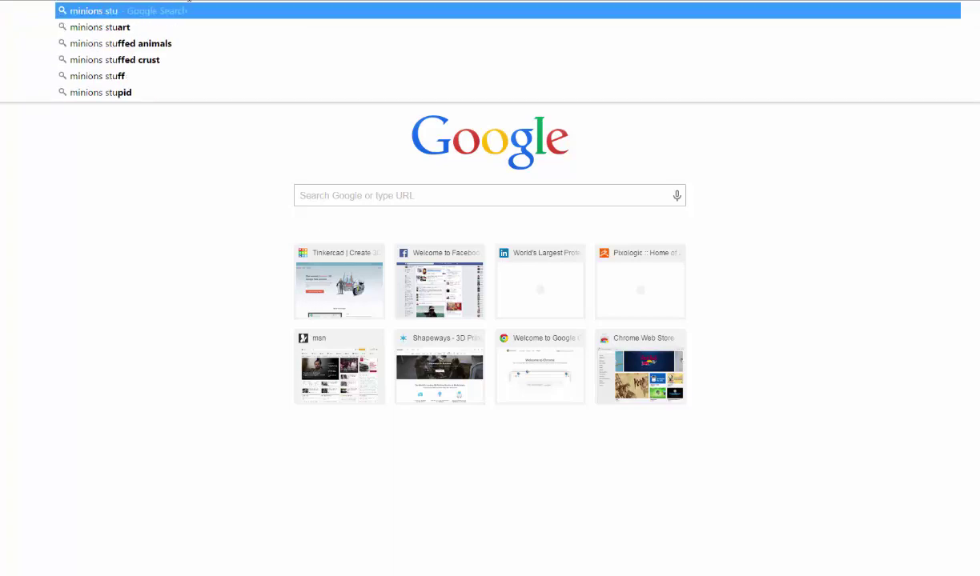
type("art")
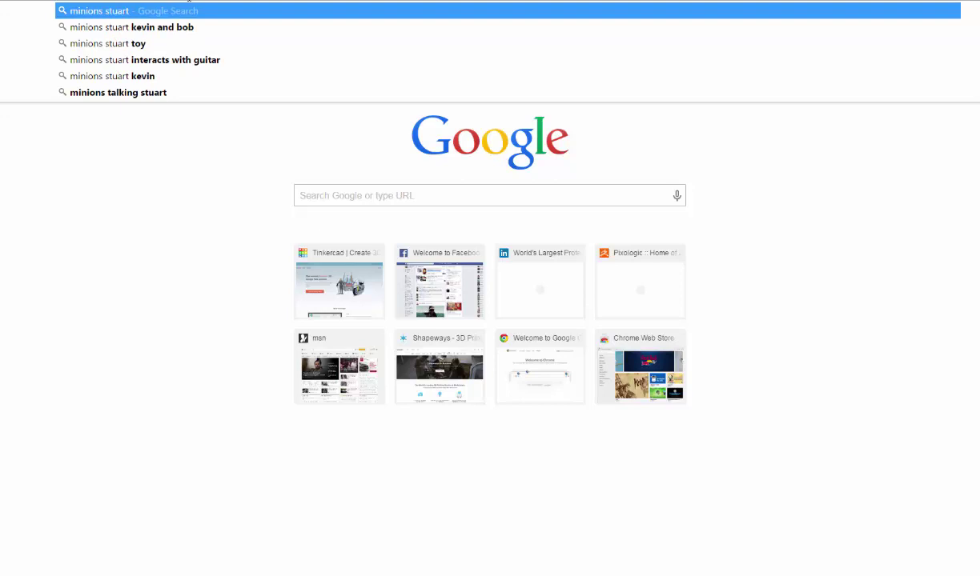
key("Return")
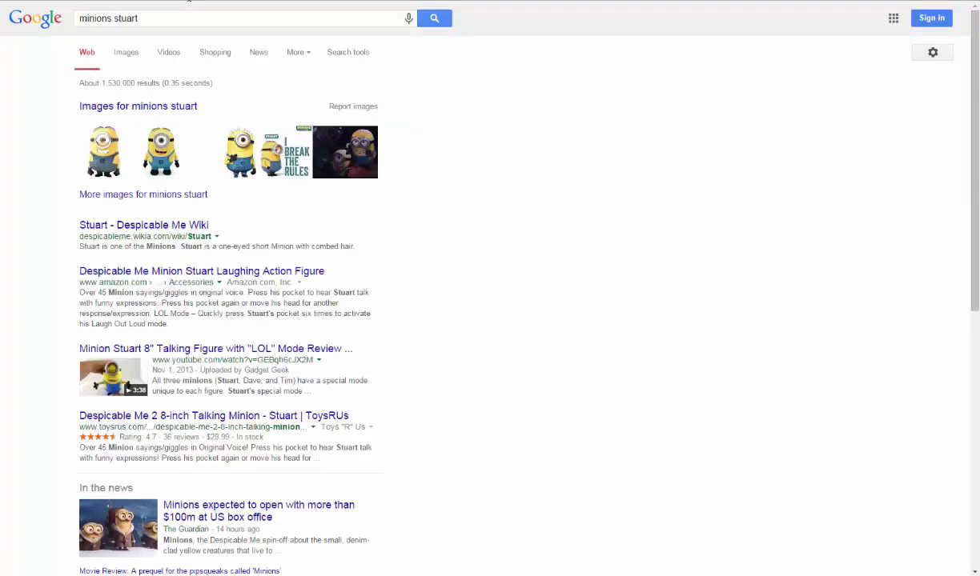
Step: Browse the image results for minions stuart and enlarge the one-eyed Stuart wallpaper picture as a reference
left_click(129, 56)
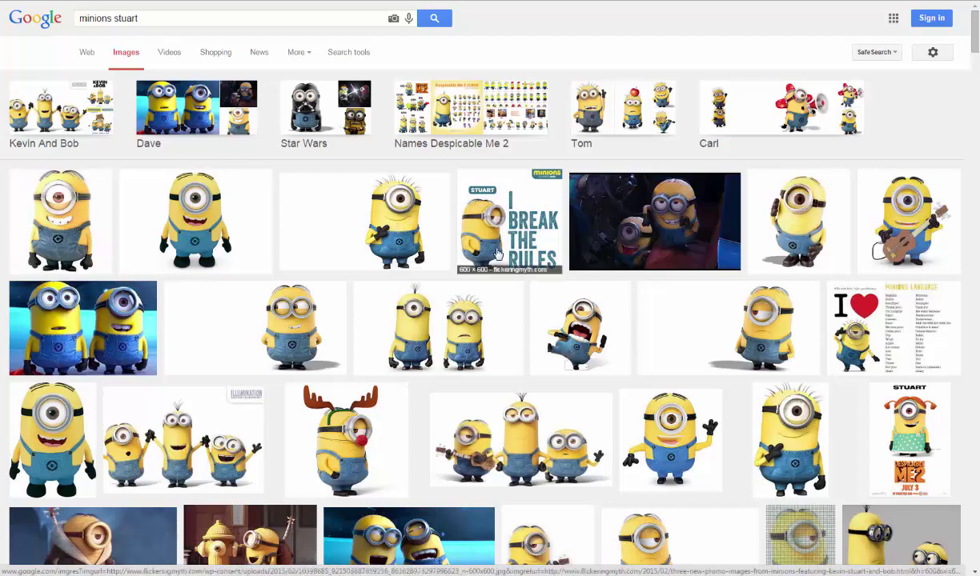
left_click(392, 227)
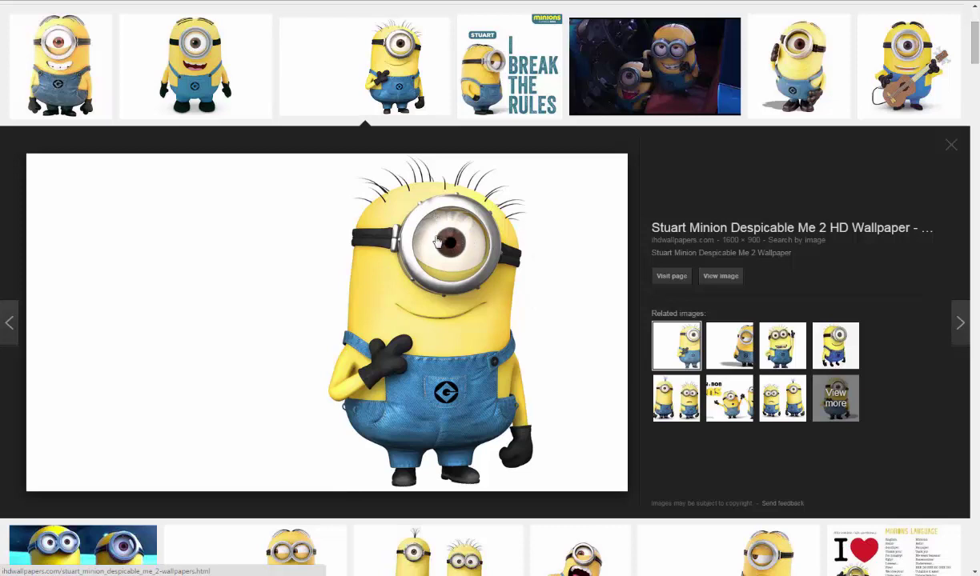
right_click(465, 281)
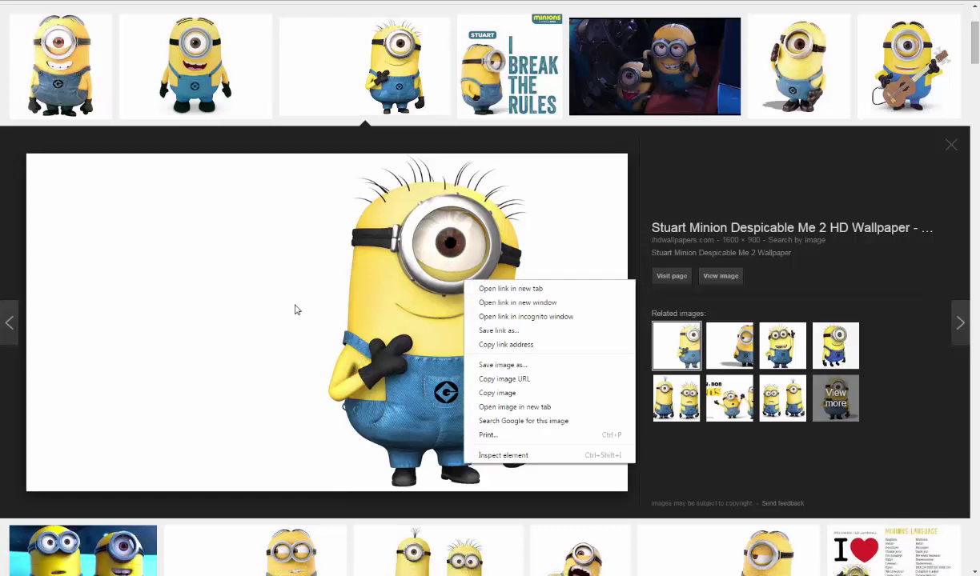
key("Escape")
left_click(383, 341)
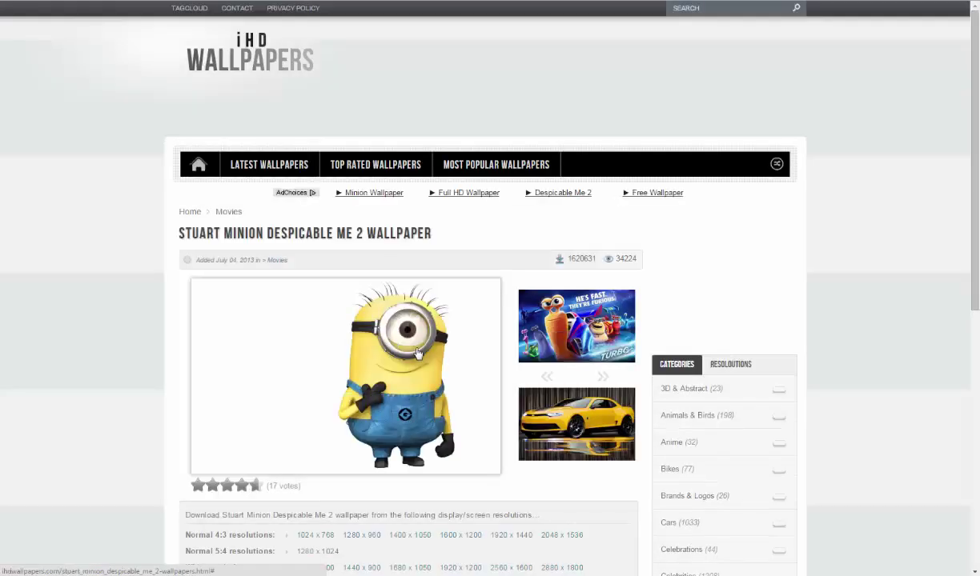
key("alt+Left")
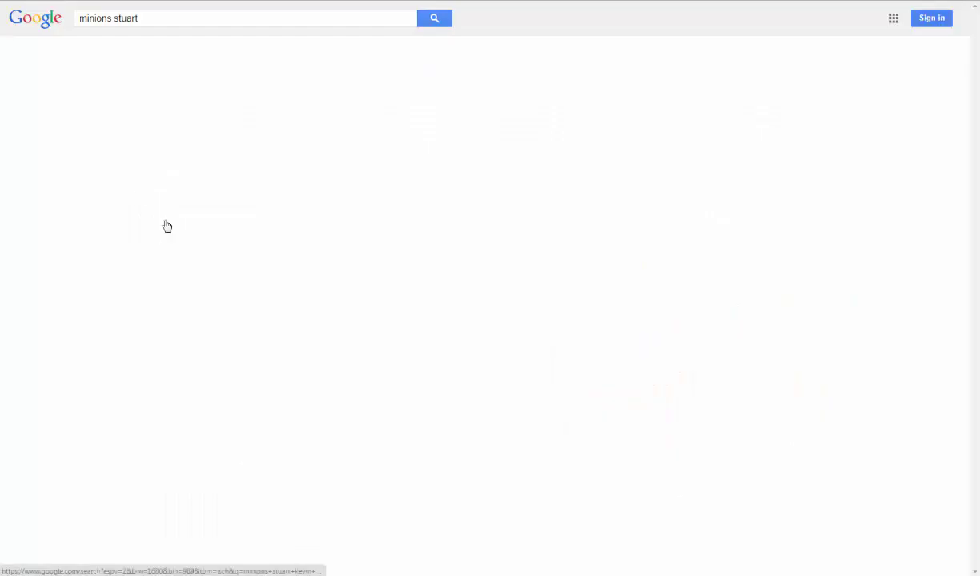
scroll(404, 290, "down", 3)
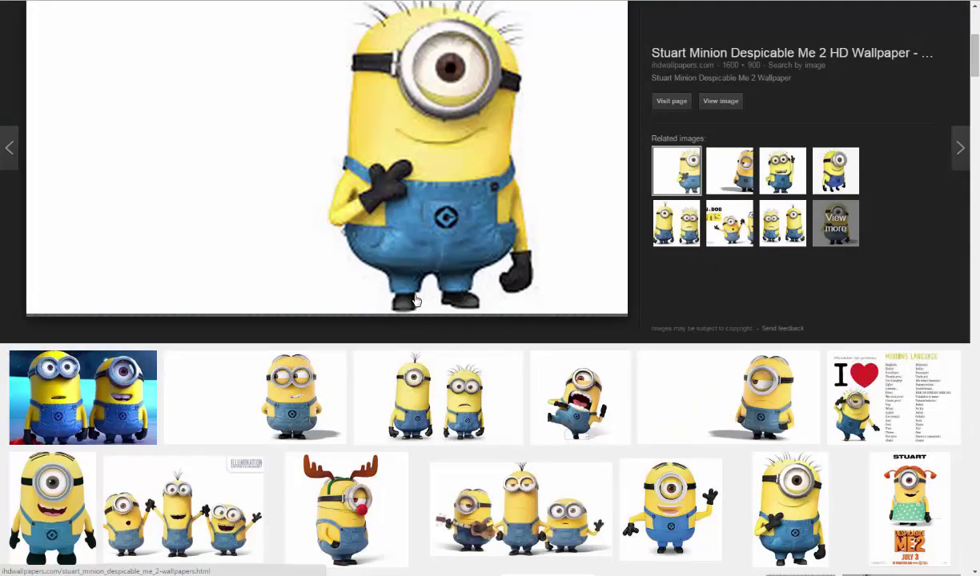
scroll(412, 298, "down", 1)
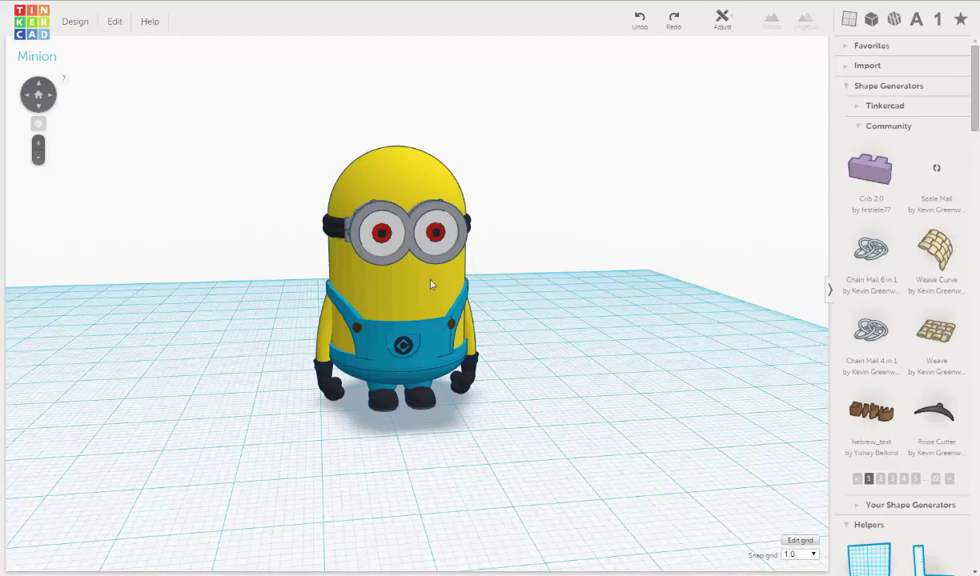
Step: Return to the Tinkercad Minion design and ungroup the two joined goggle rings
scroll(439, 293, "up", 5)
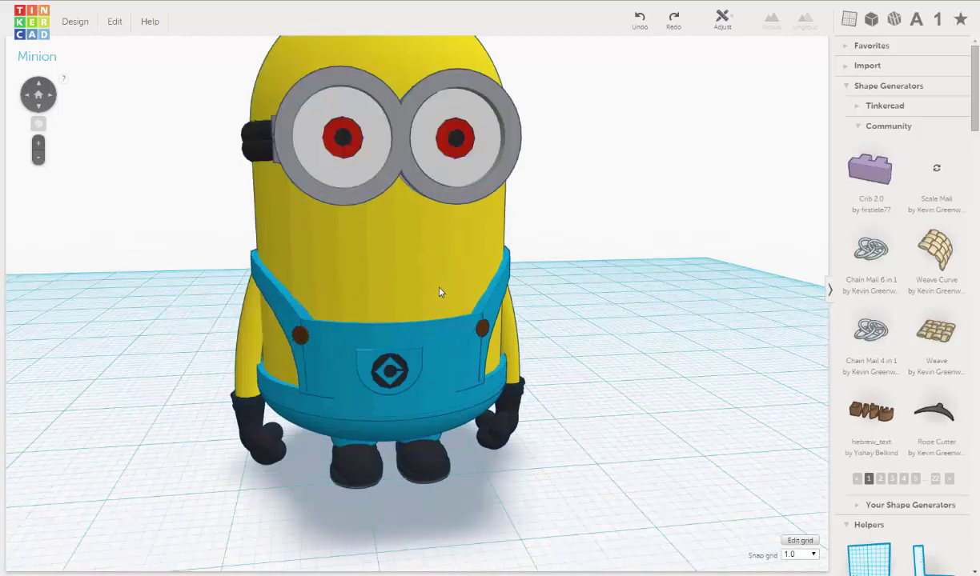
middle_click_drag(438, 318, 435, 357)
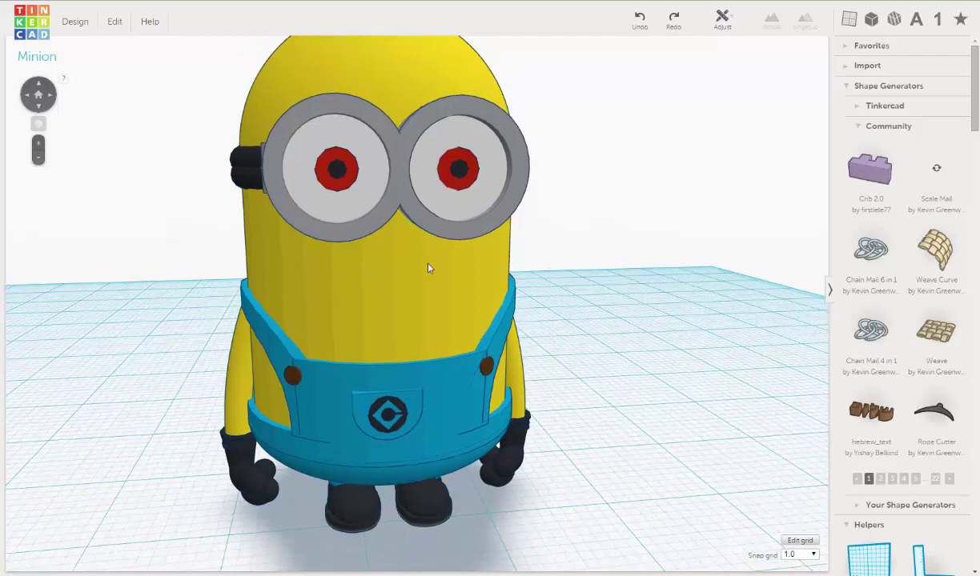
left_click(351, 110)
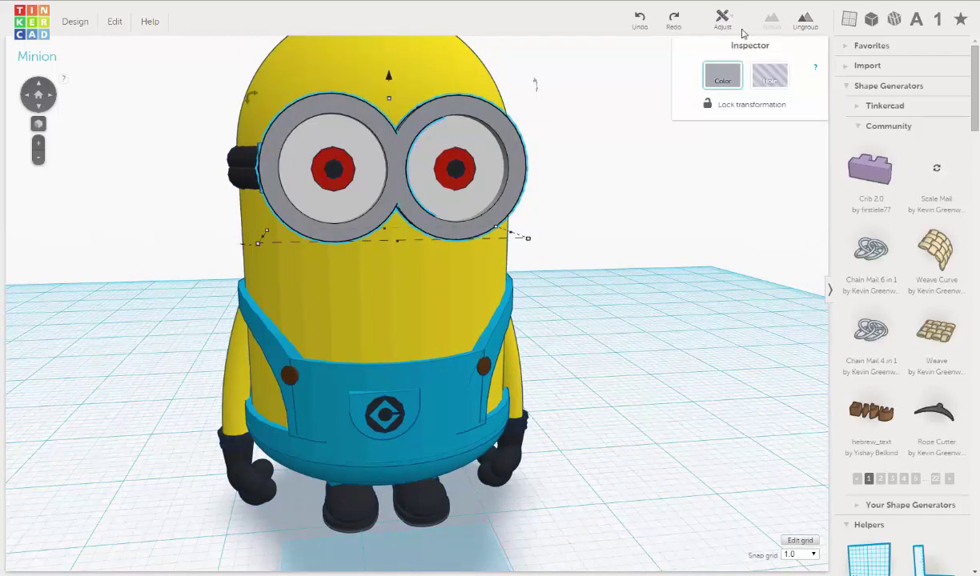
left_click(587, 221)
Step: Group the front ring, rivets and tube of the Minion's right goggle into one object
right_click_drag(628, 258, 453, 230)
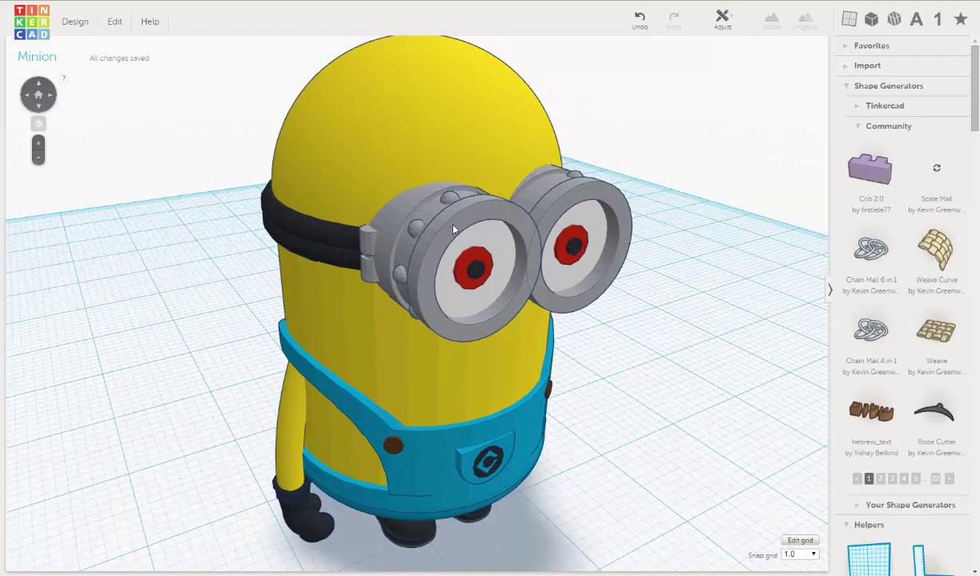
left_click(453, 230)
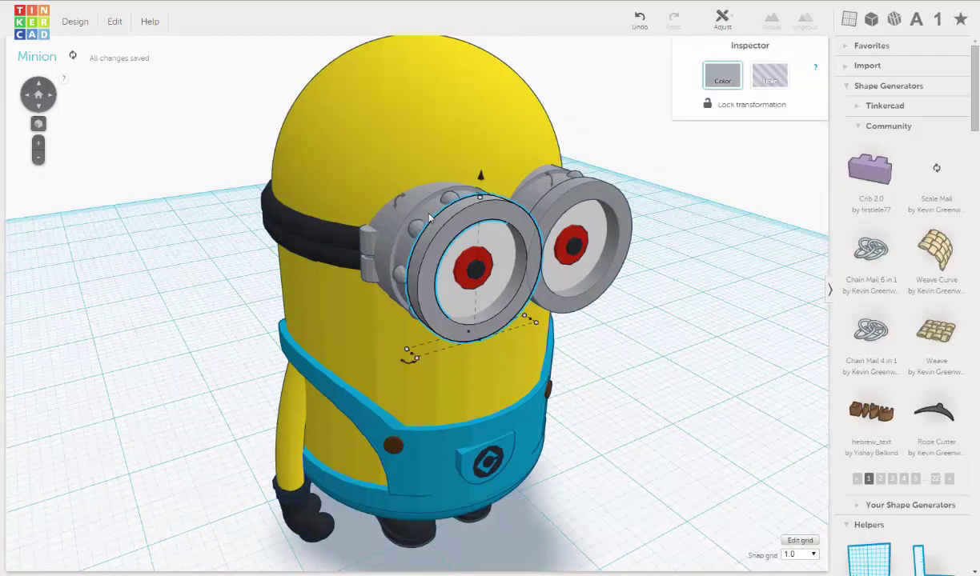
left_click(404, 214, "shift")
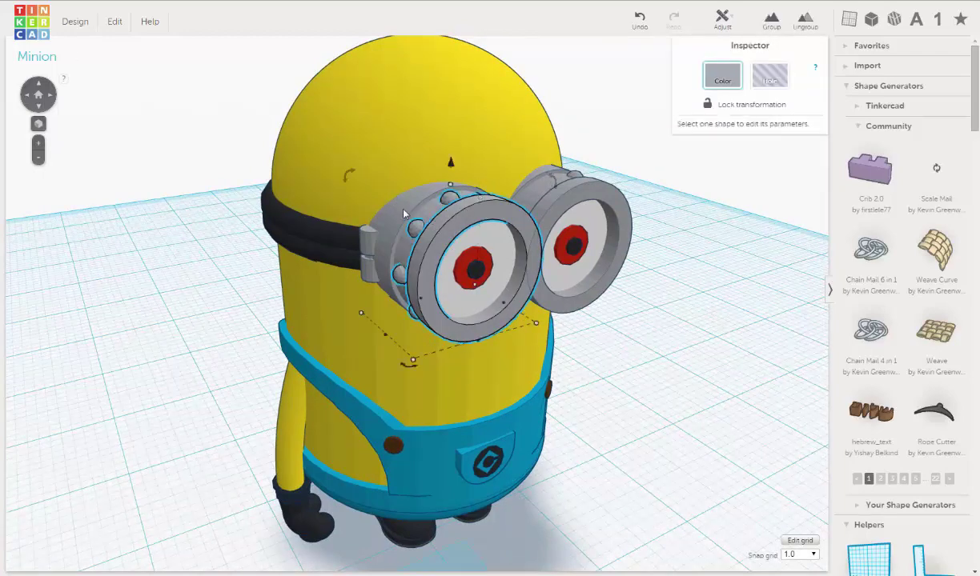
left_click(404, 210, "shift")
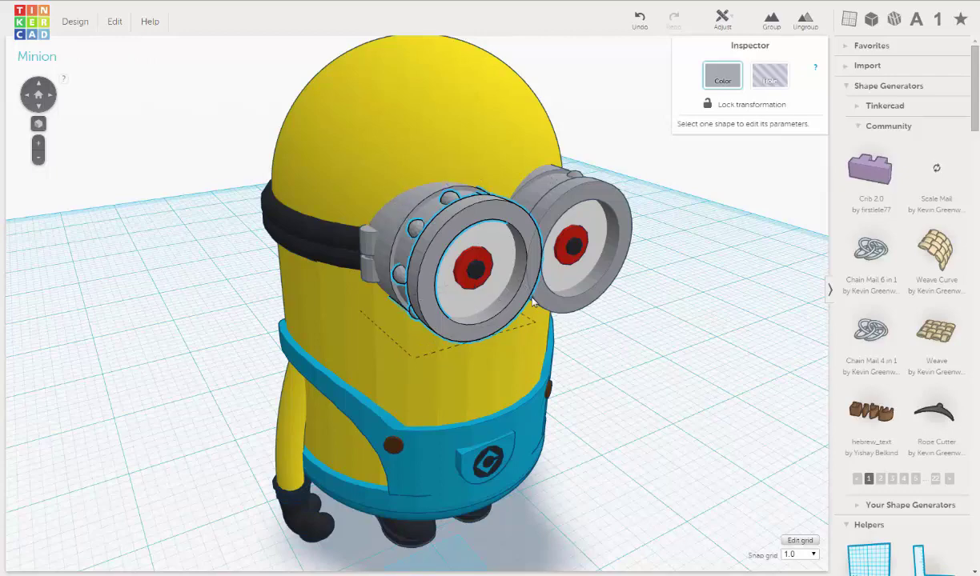
right_click_drag(517, 288, 565, 288)
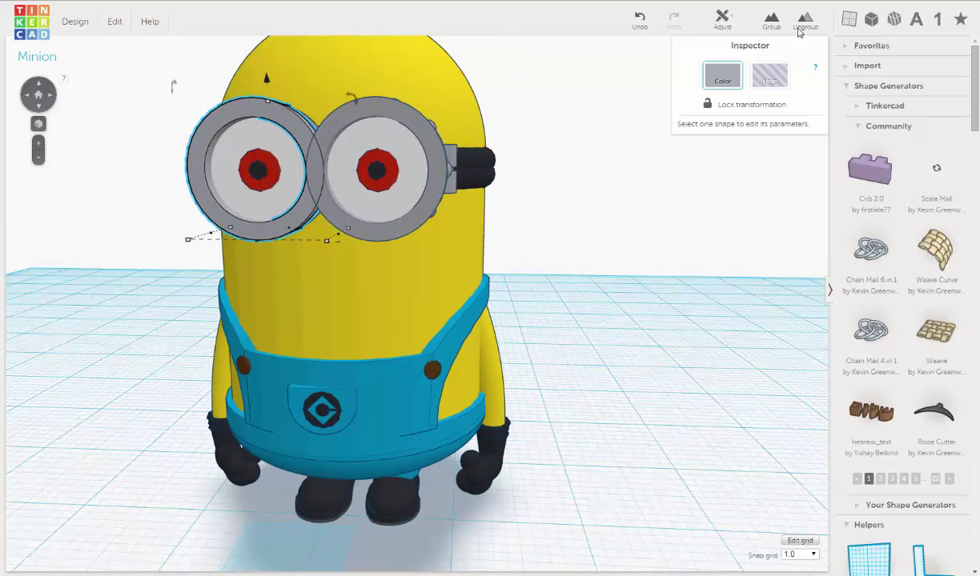
left_click(773, 22)
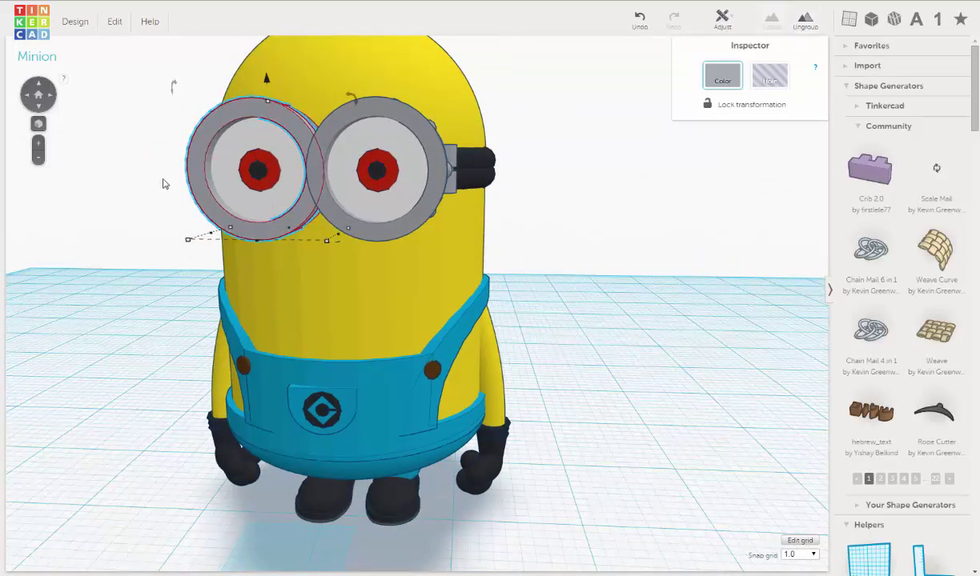
left_click(275, 169)
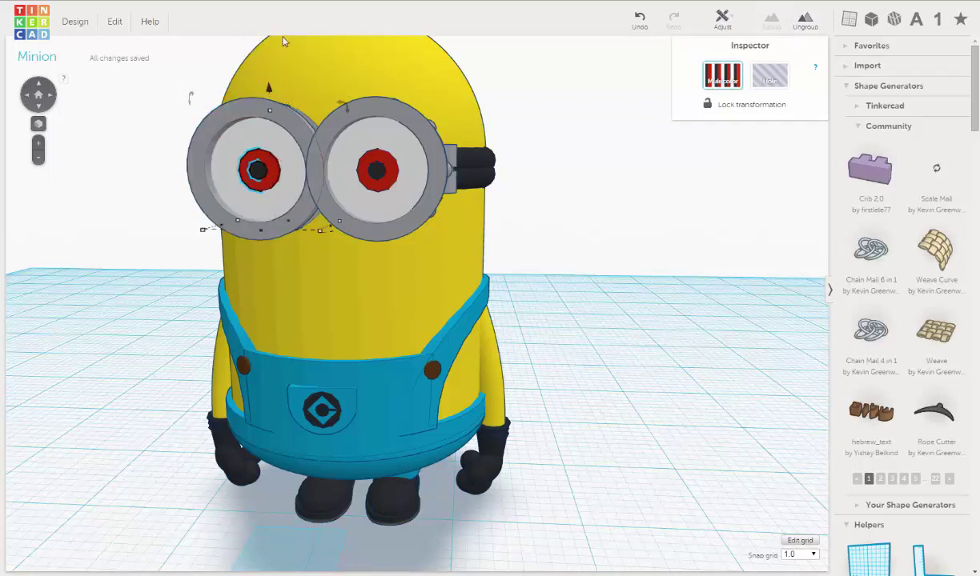
left_click_drag(268, 88, 286, 25)
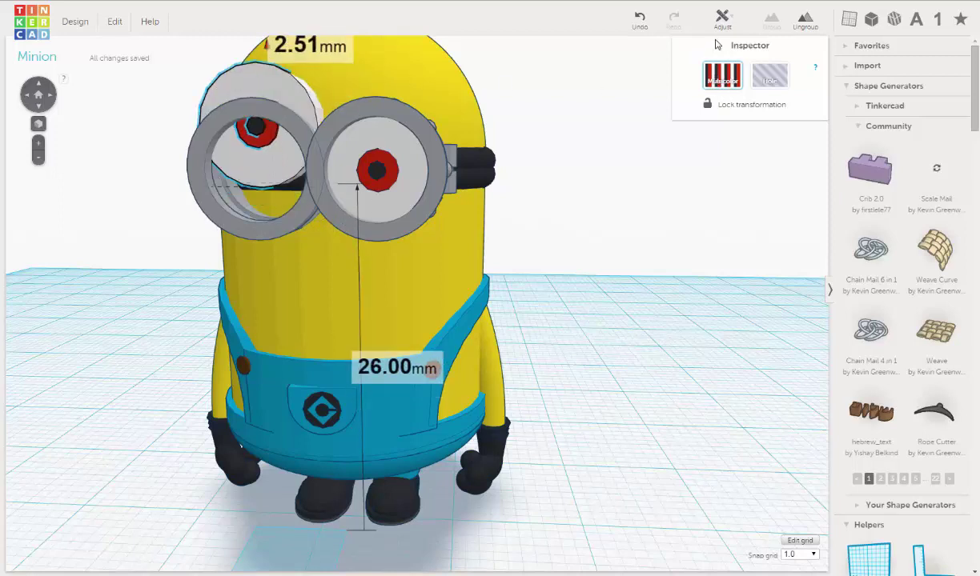
left_click(639, 24)
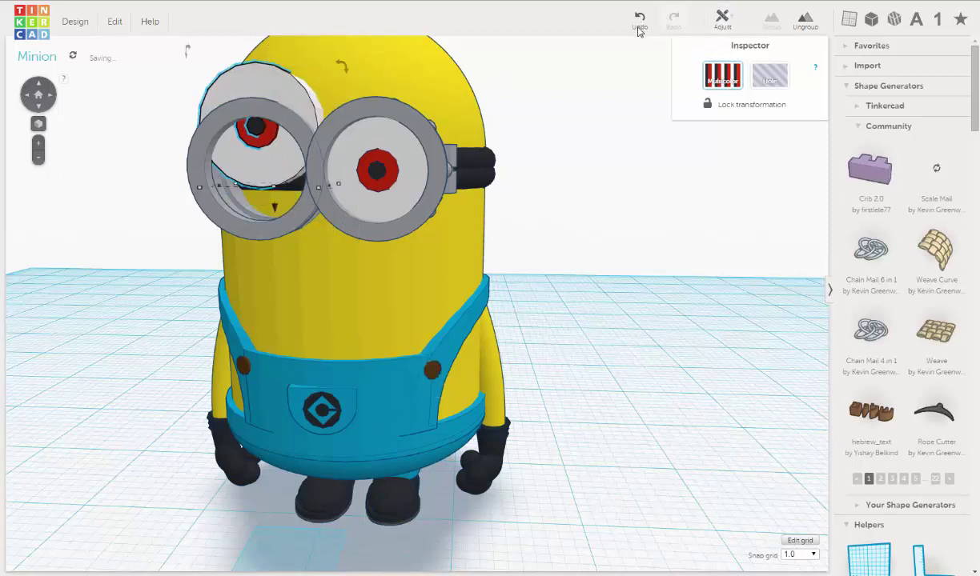
left_click(639, 25)
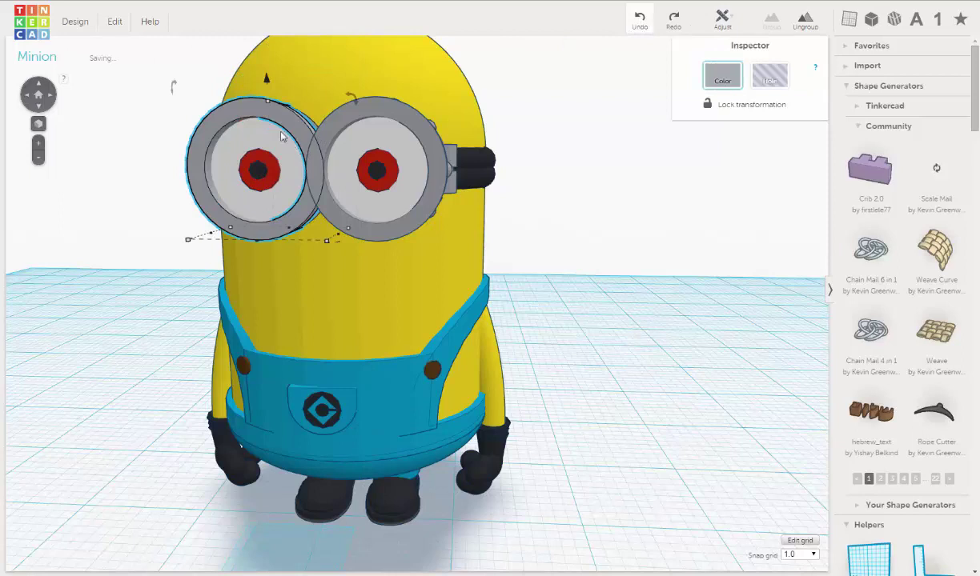
Step: Group the Minion's right eye together with its goggle, keeping the parts' multiple colours
left_click(229, 144, "shift")
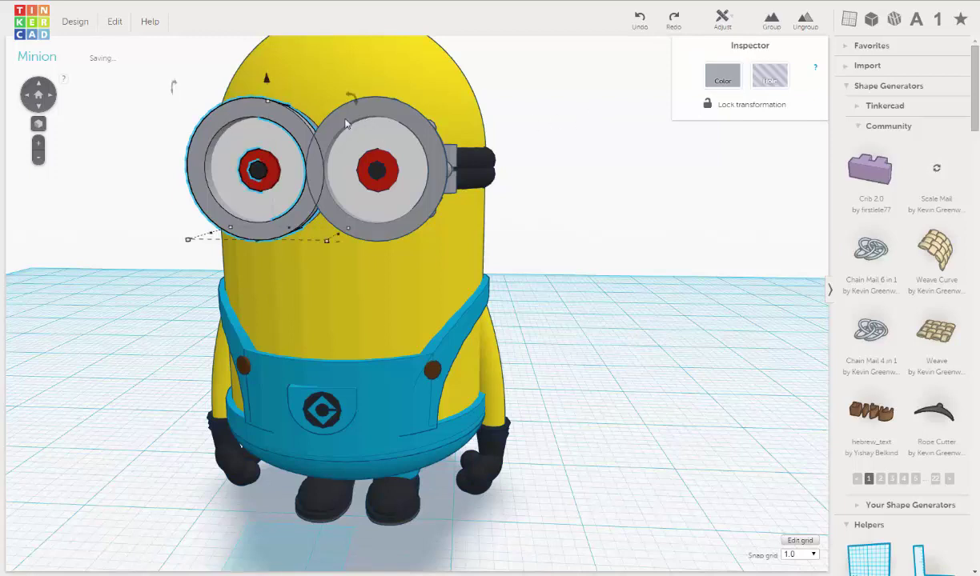
left_click(771, 24)
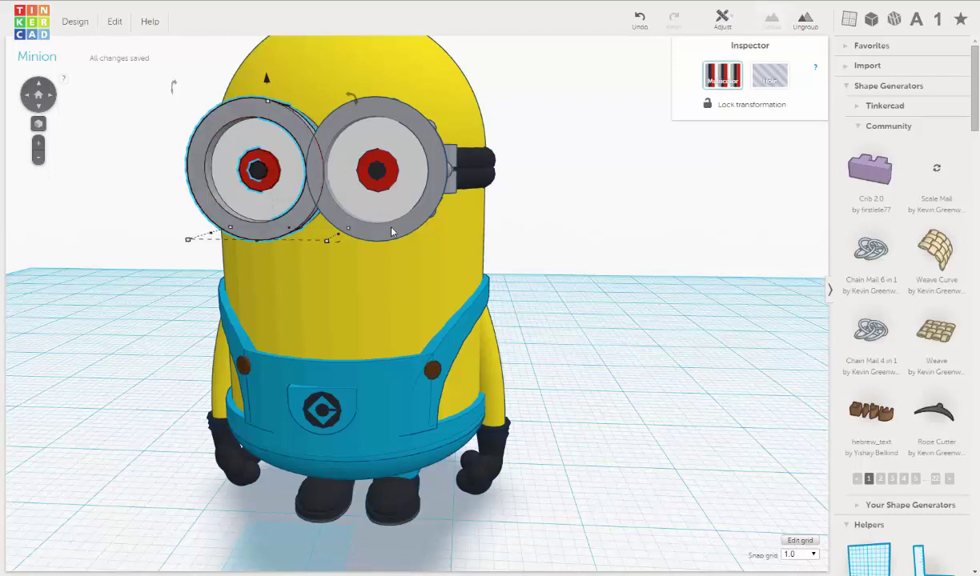
right_click_drag(391, 228, 445, 244)
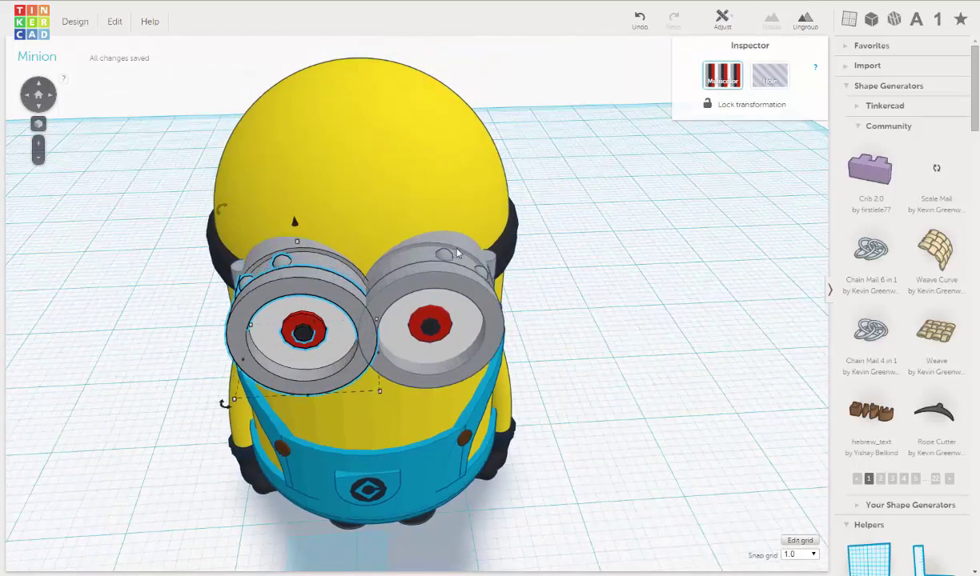
Step: Duplicate the whole Minion design as a separate copy
left_click(457, 254)
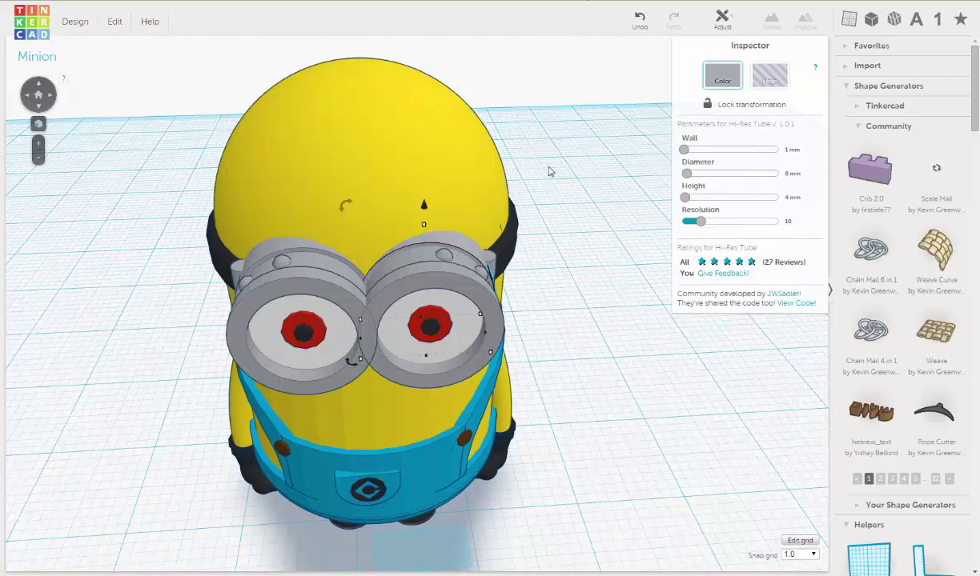
left_click(377, 88)
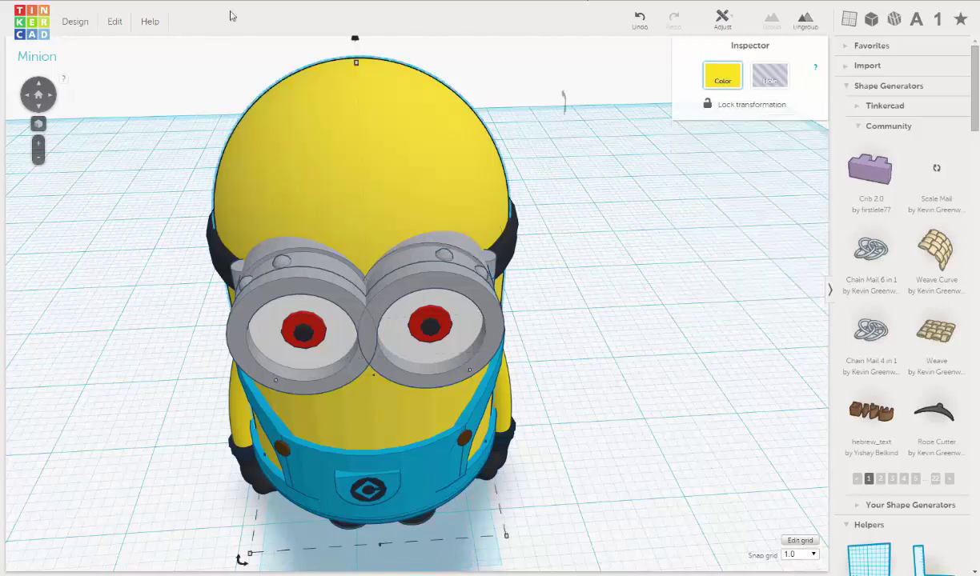
left_click(78, 26)
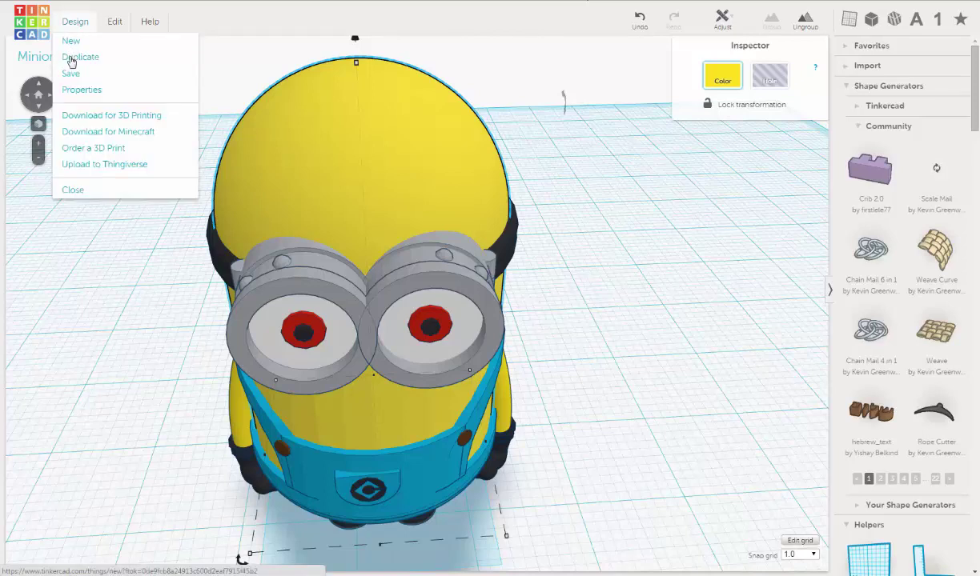
left_click(72, 60)
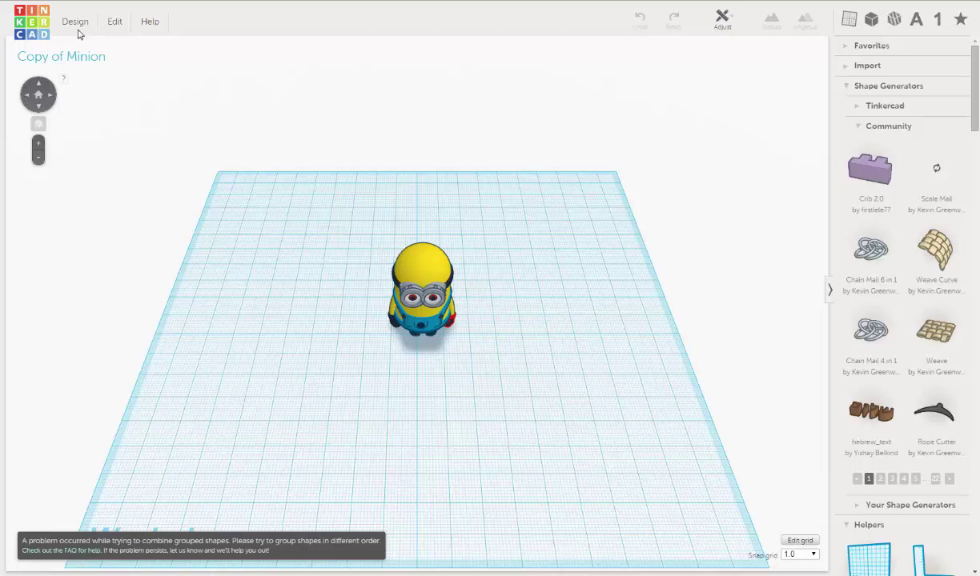
Step: Rename the copied design as Minion_stuart and save the change
left_click(78, 24)
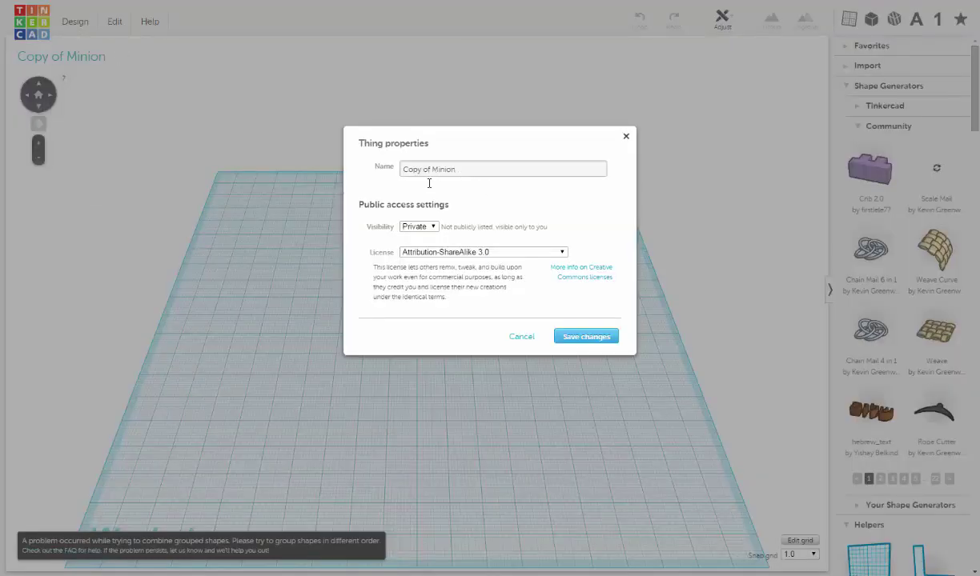
left_click(402, 174)
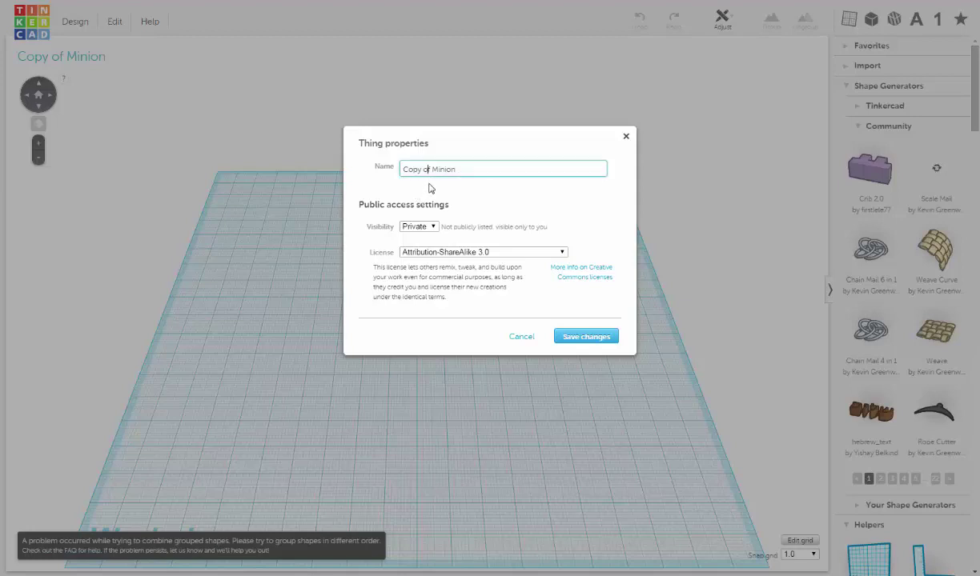
key("BackSpace")
key("BackSpace")
key("BackSpace")
key("BackSpace")
key("BackSpace")
type("Mini")
key("BackSpace")
left_click(464, 169)
type("_stuar")
left_click(592, 337)
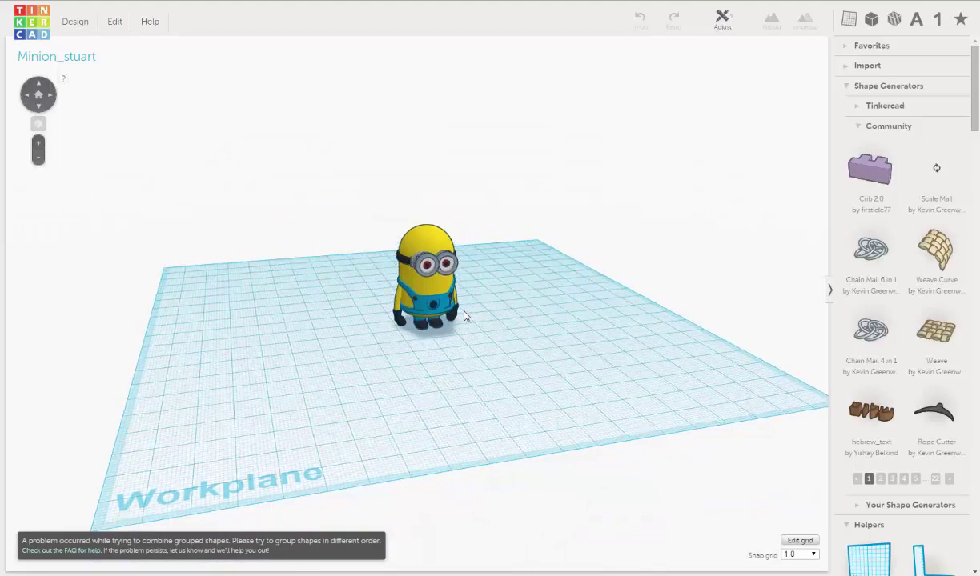
scroll(408, 260, "up", 5)
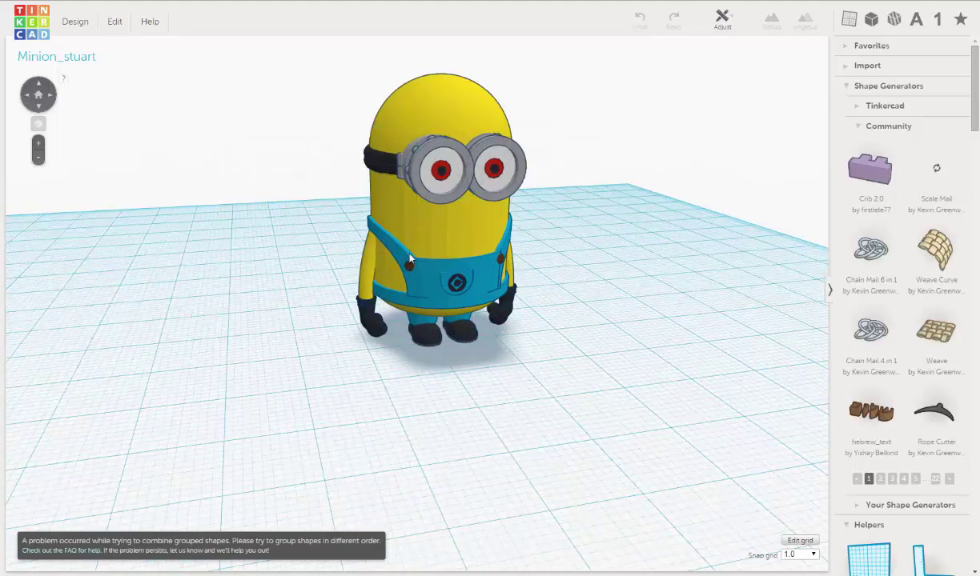
scroll(490, 239, "up", 4)
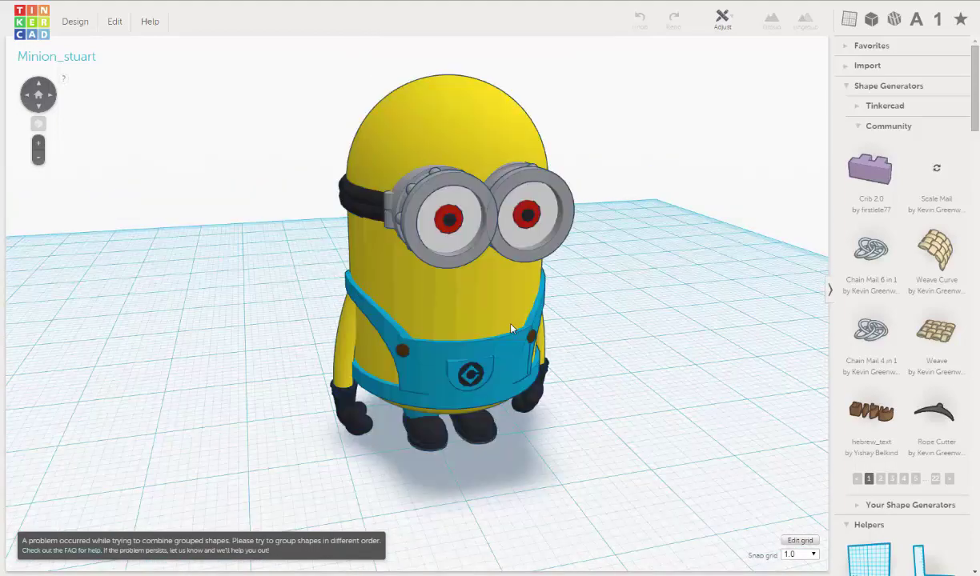
right_click_drag(511, 328, 494, 356)
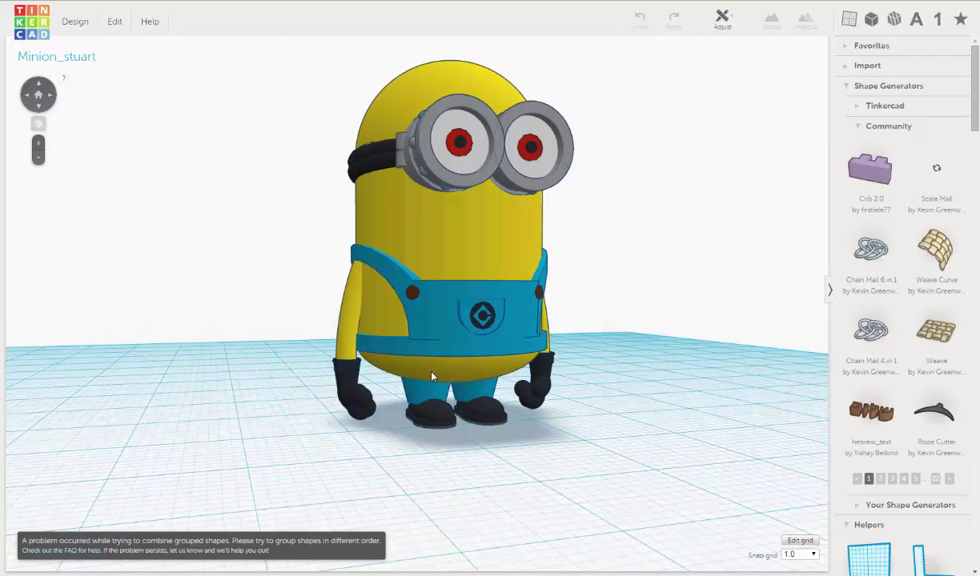
right_click_drag(416, 373, 414, 373)
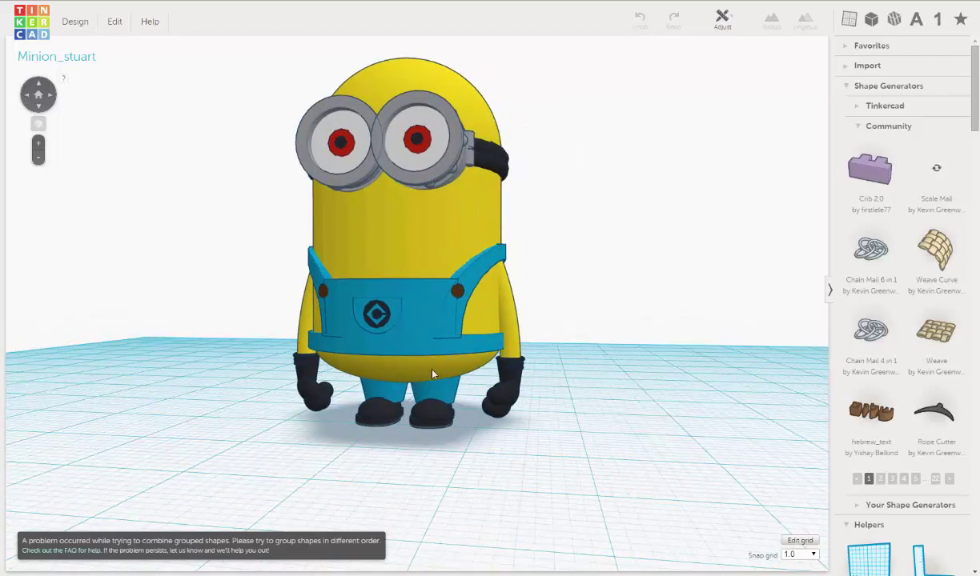
right_click_drag(477, 373, 514, 378)
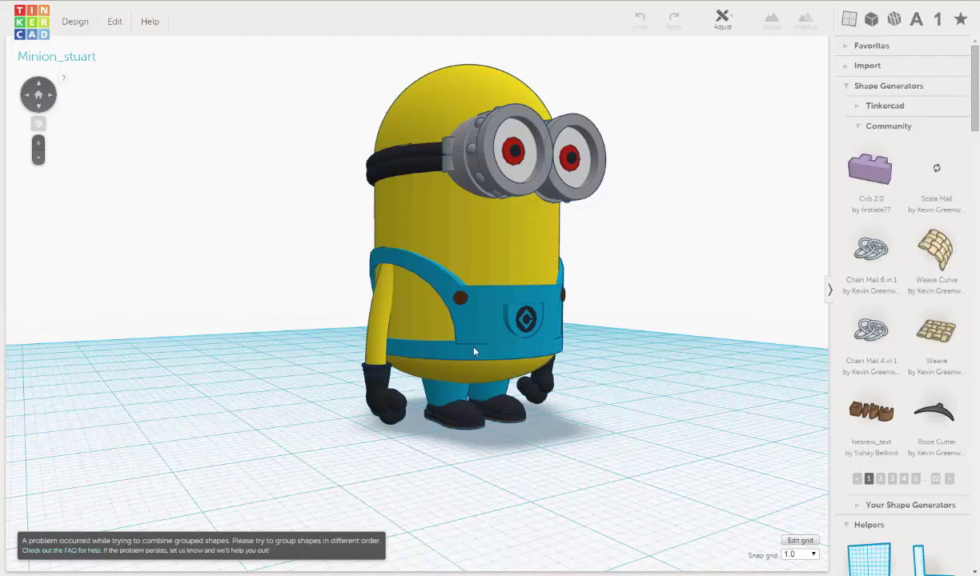
right_click_drag(474, 352, 449, 337)
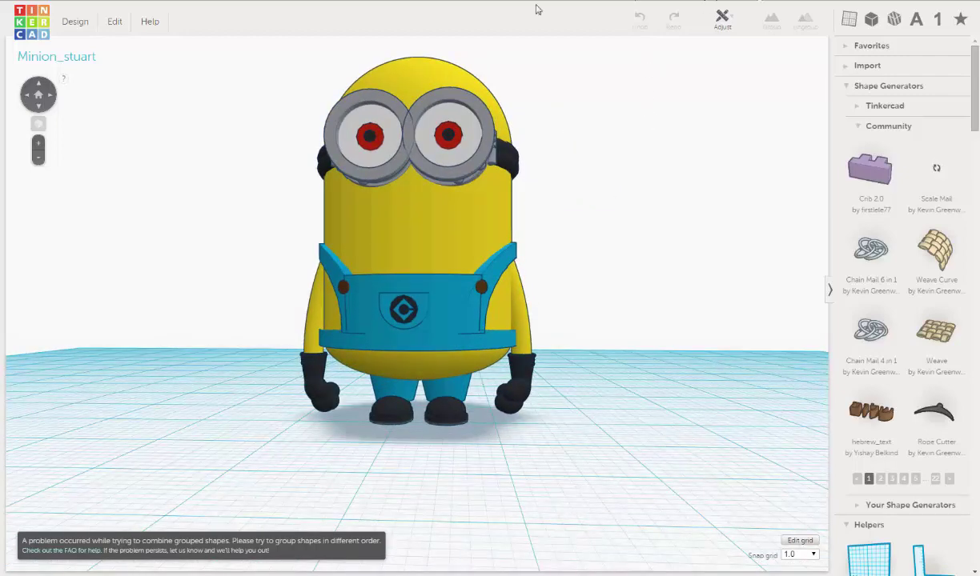
left_click(75, 22)
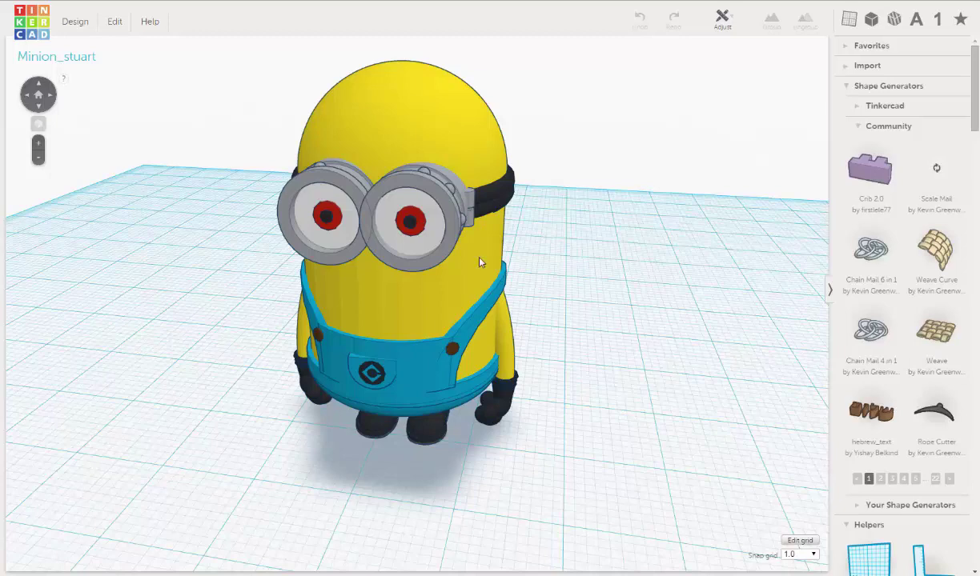
Step: Delete the Minion's left eye and its goggle parts: the front ring, the riveted ring and the rear tube
left_click(446, 209)
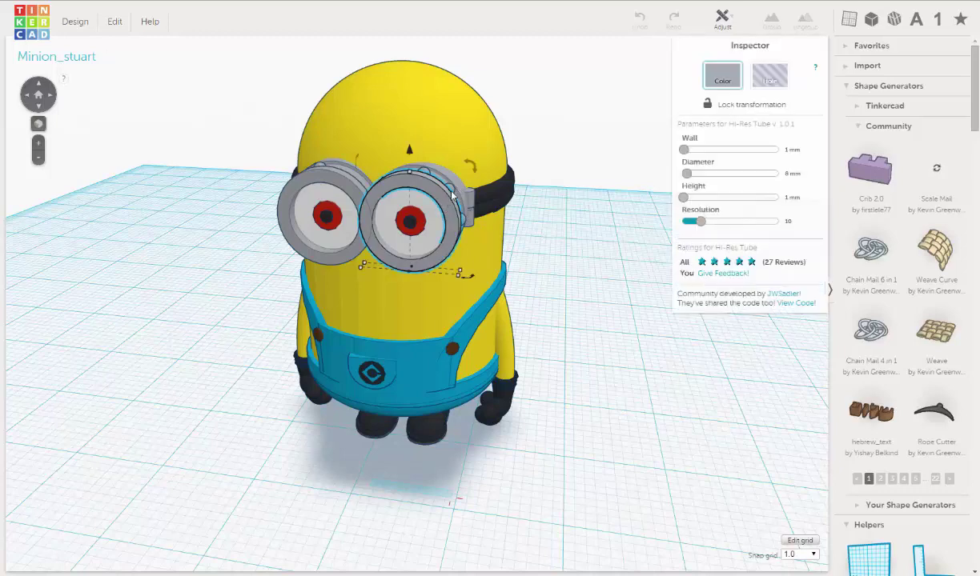
key("Delete")
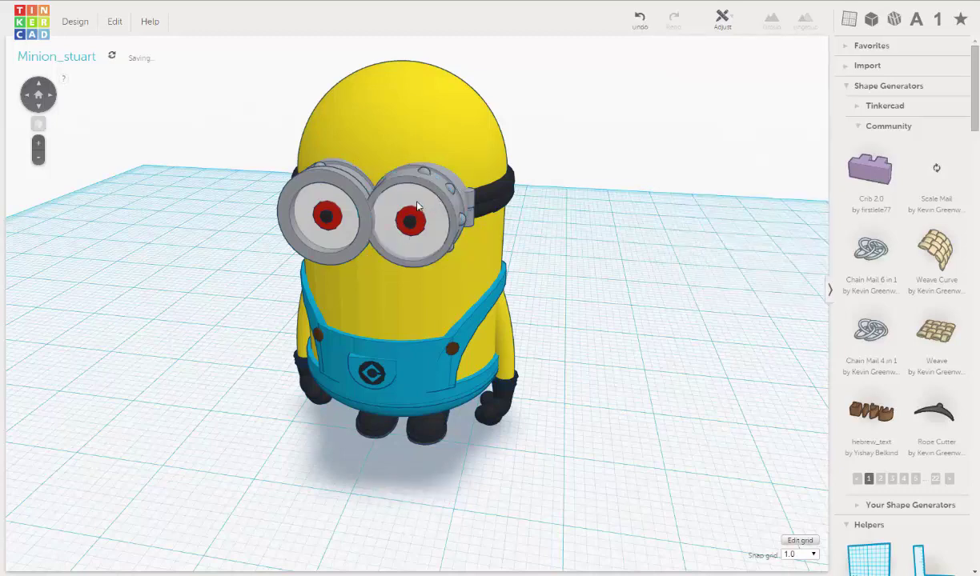
left_click(429, 195)
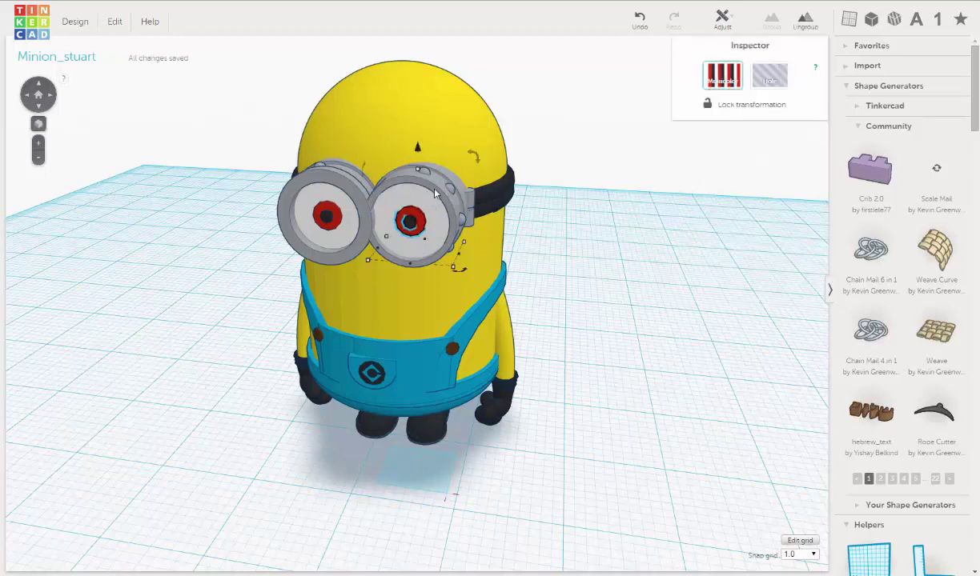
key("Delete")
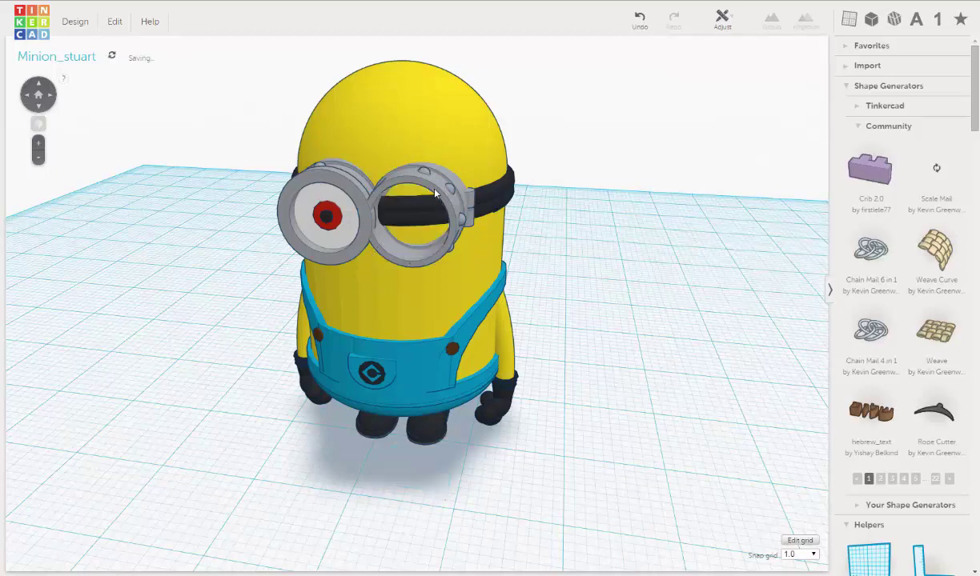
left_click(435, 193)
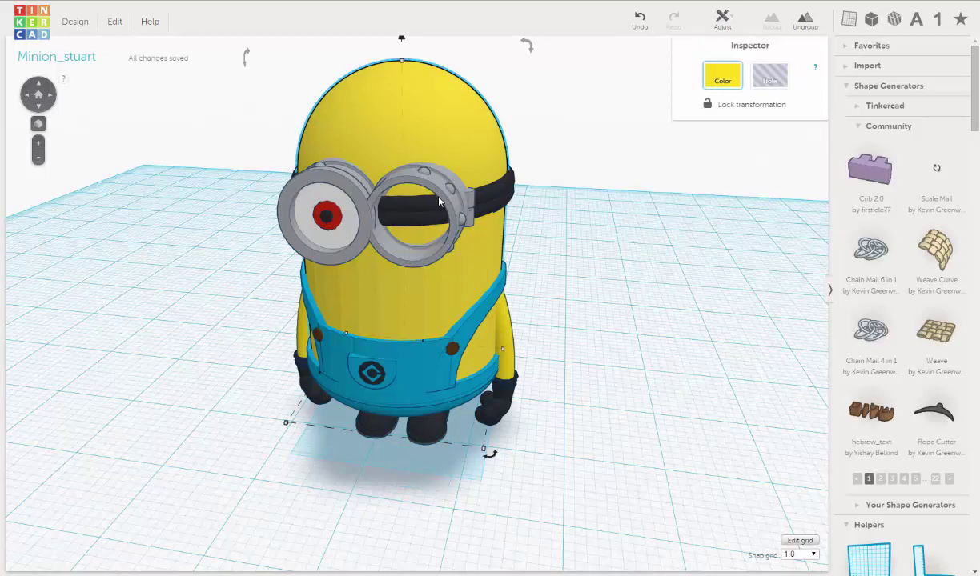
left_click(454, 207)
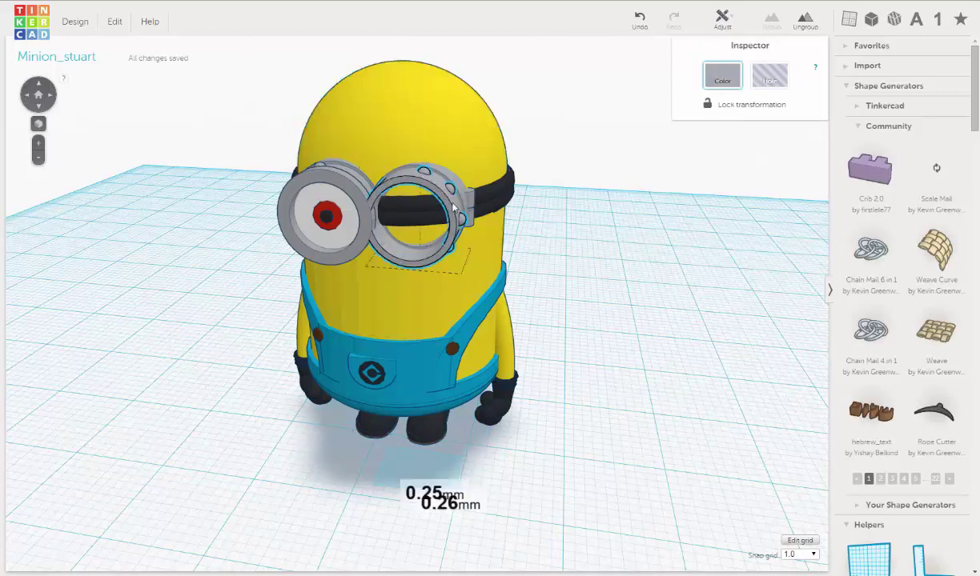
key("Delete")
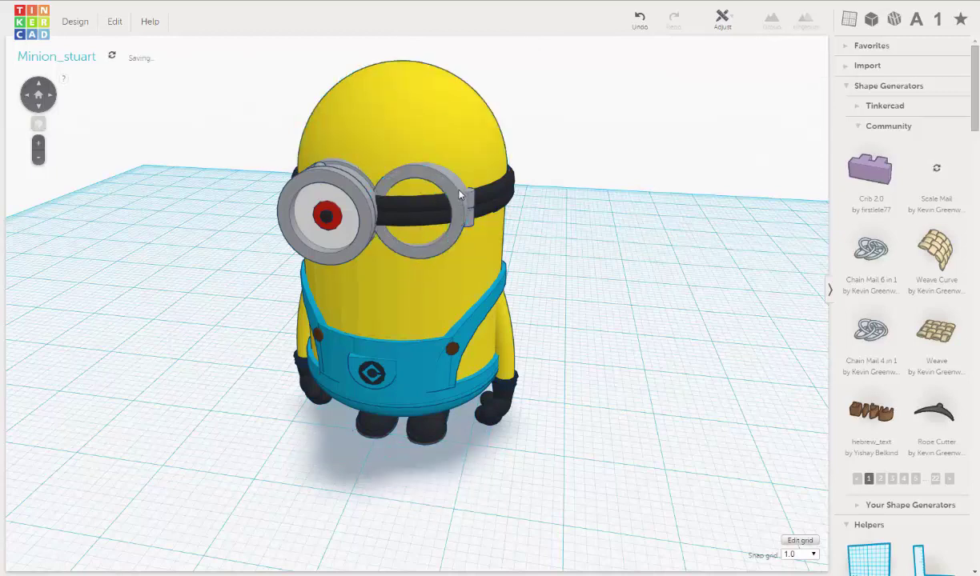
left_click(460, 194)
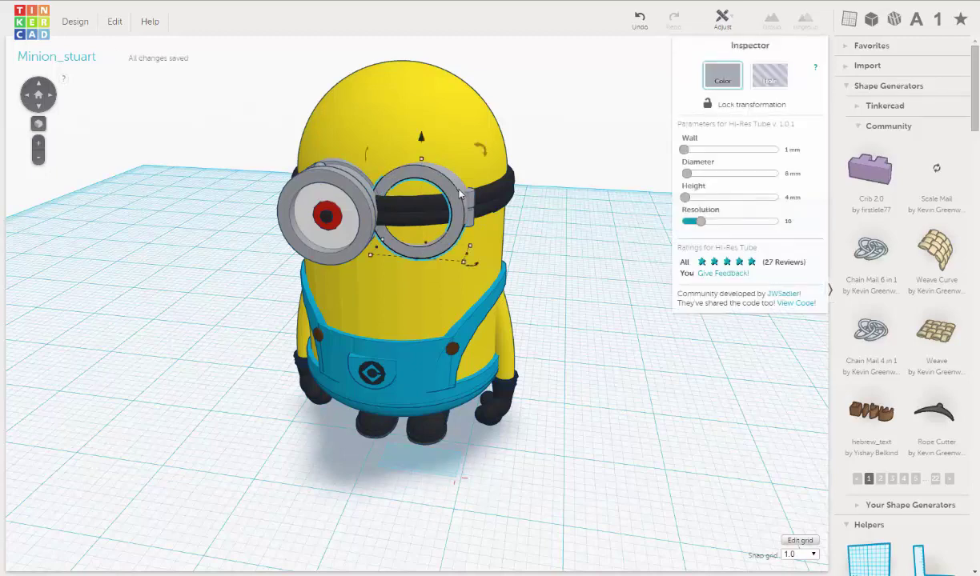
key("Delete")
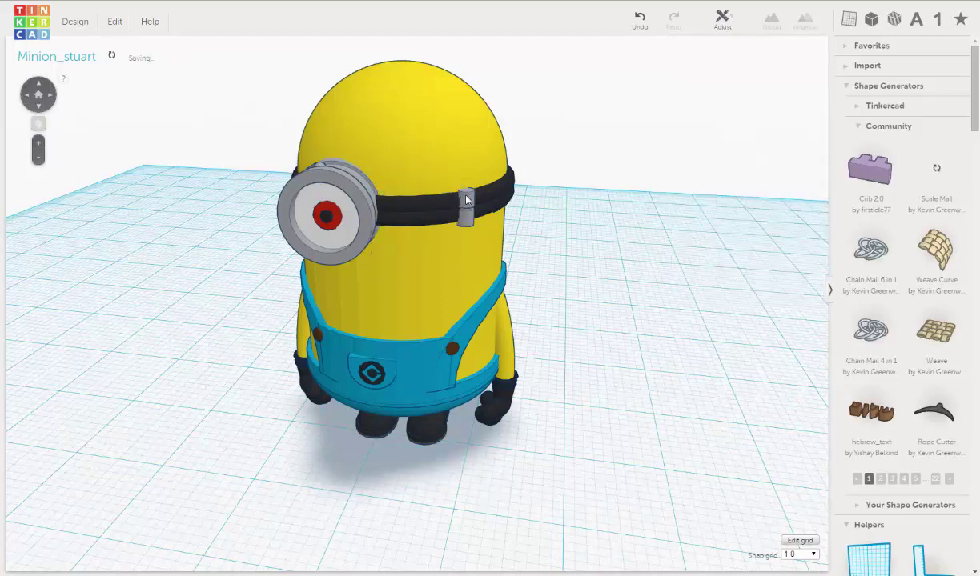
Step: Move the remaining goggle and eye group 4 mm sideways to the centre of the Minion's face
left_click(467, 200)
left_click(416, 214)
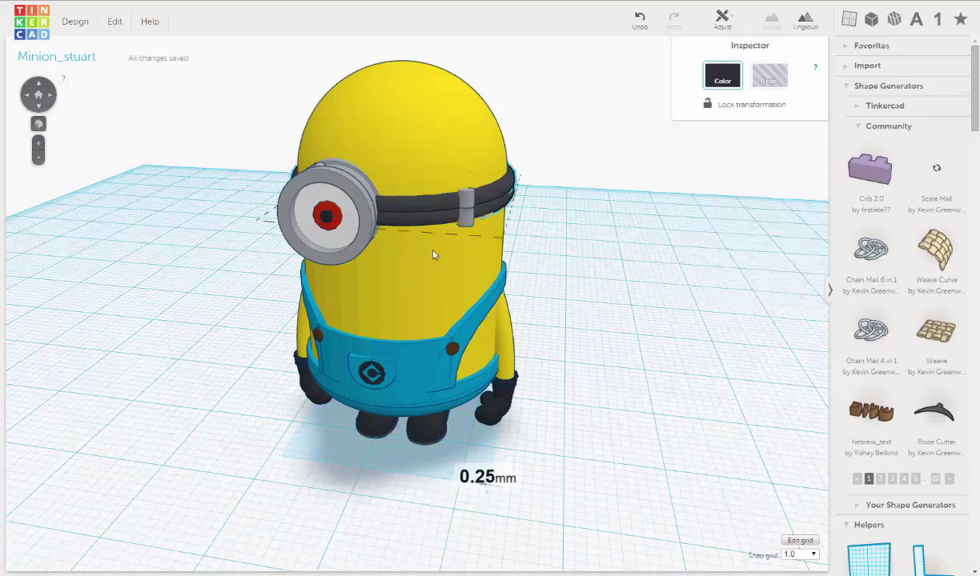
left_click(404, 234)
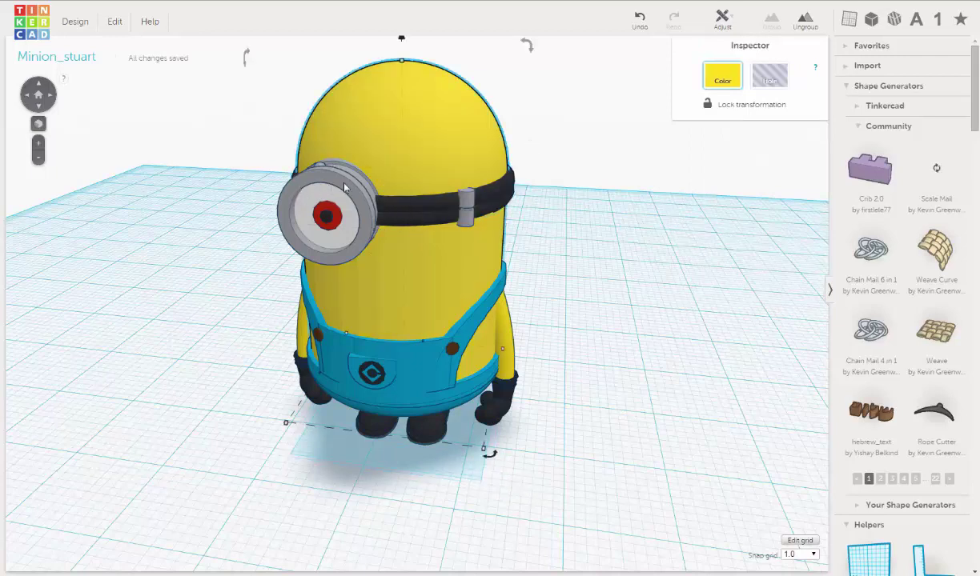
left_click(333, 234)
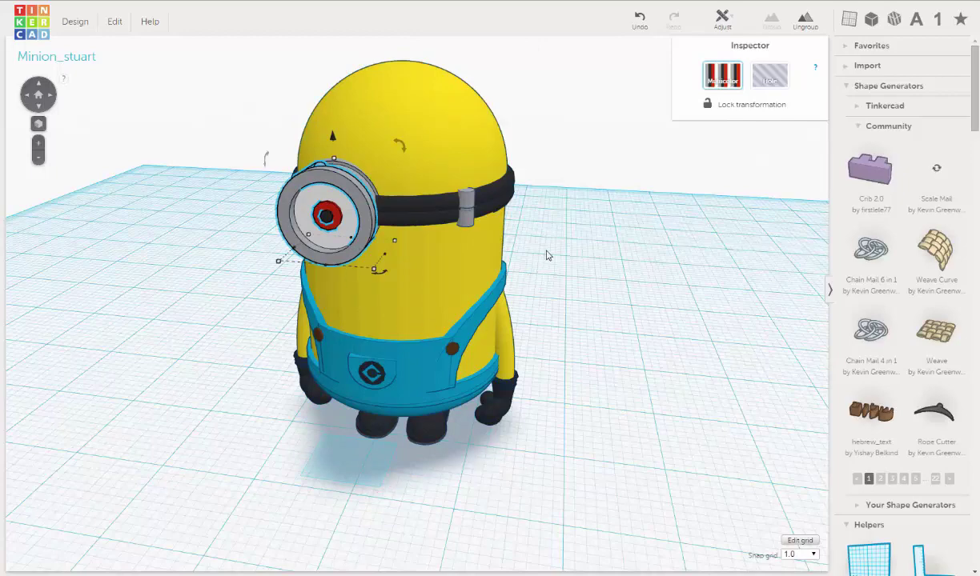
right_click_drag(550, 243, 551, 245)
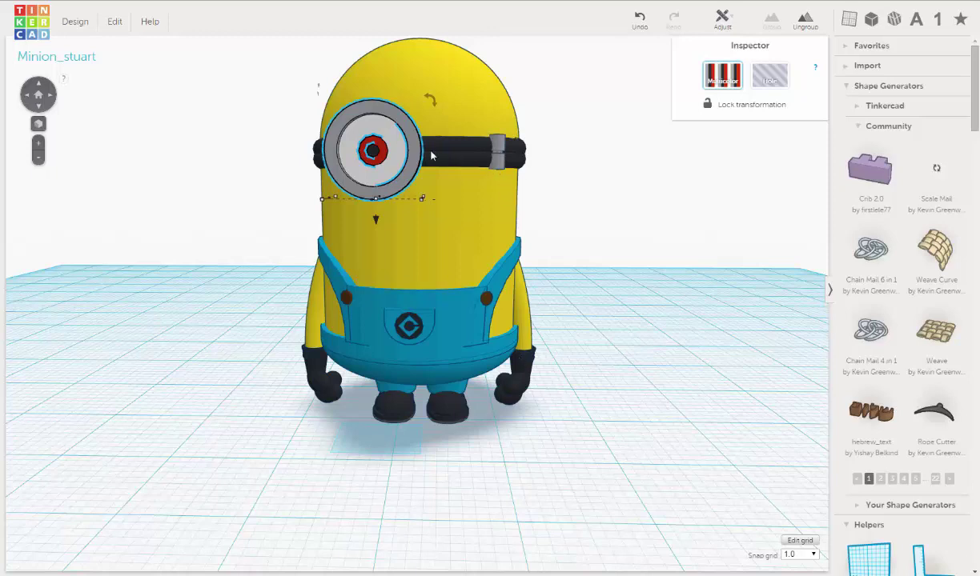
key("Right")
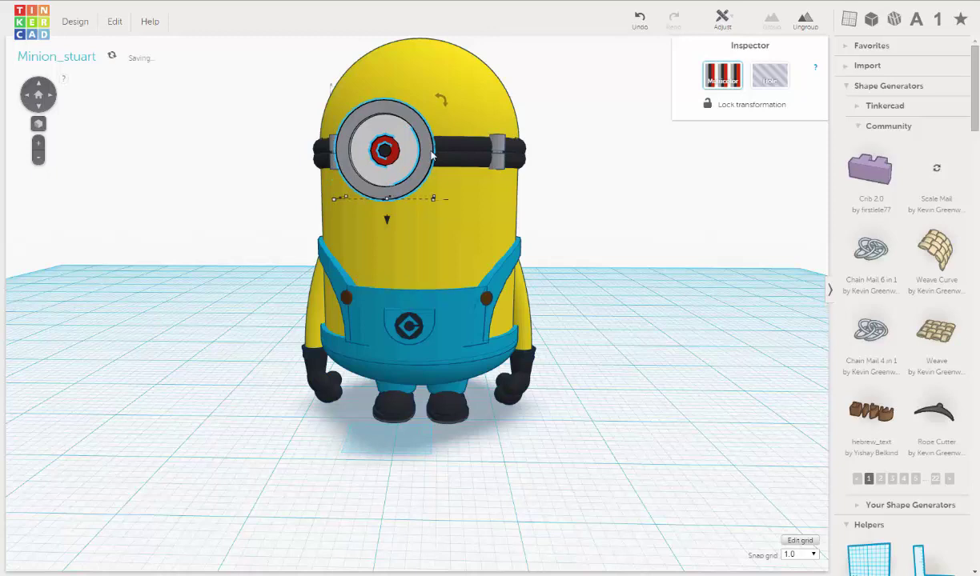
key("Right")
key("Right")
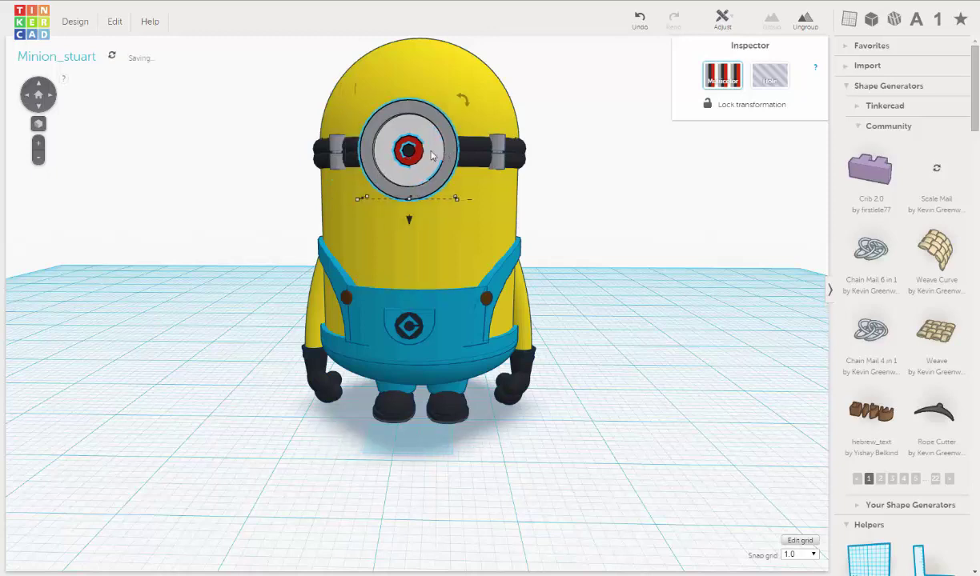
key("Right")
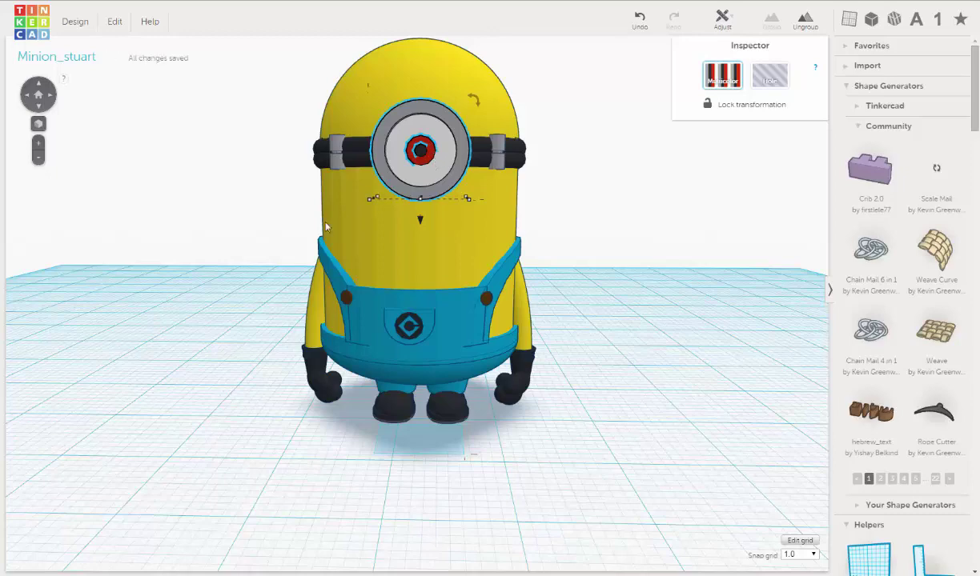
right_click_drag(252, 238, 297, 251)
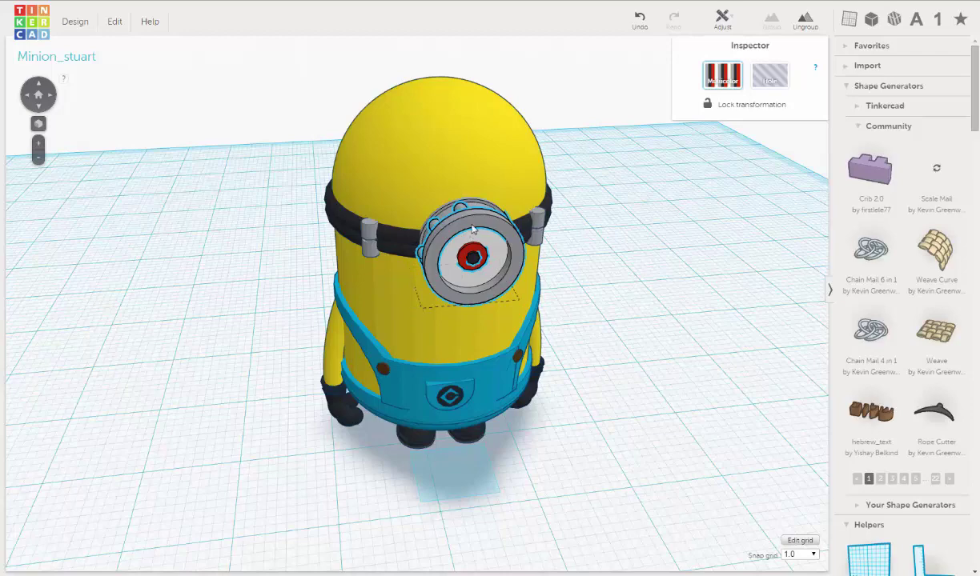
right_click_drag(472, 230, 384, 219)
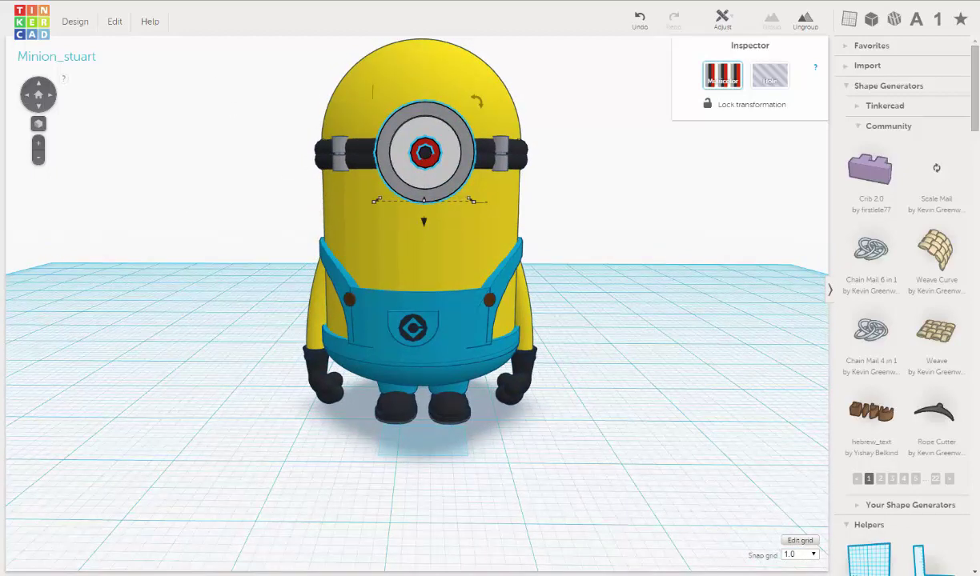
Step: Switch to the web image results and examine reference pictures of the one-eyed Stuart's goggle, opening the Despicable Me 2 wallpaper
left_click(204, 1)
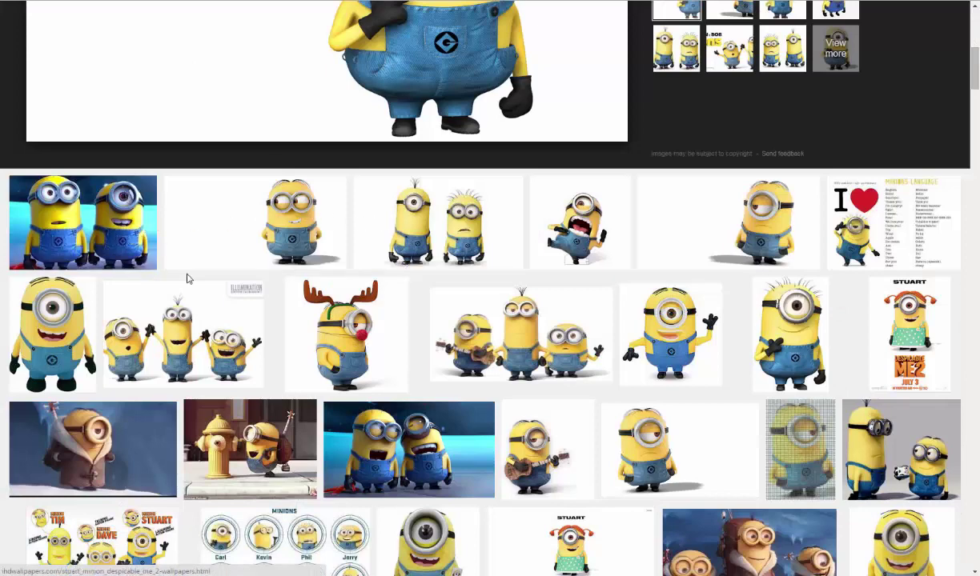
left_click(134, 344)
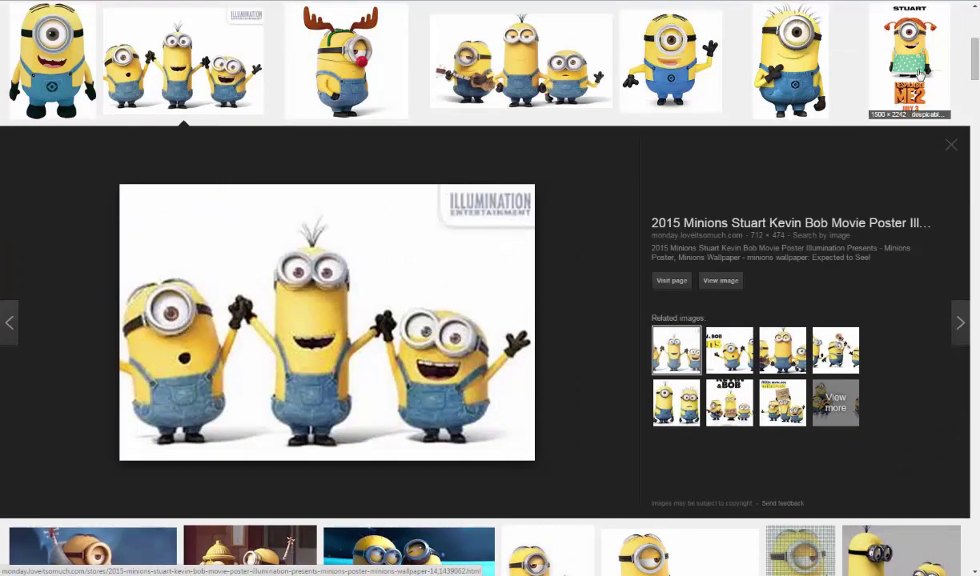
left_click(795, 69)
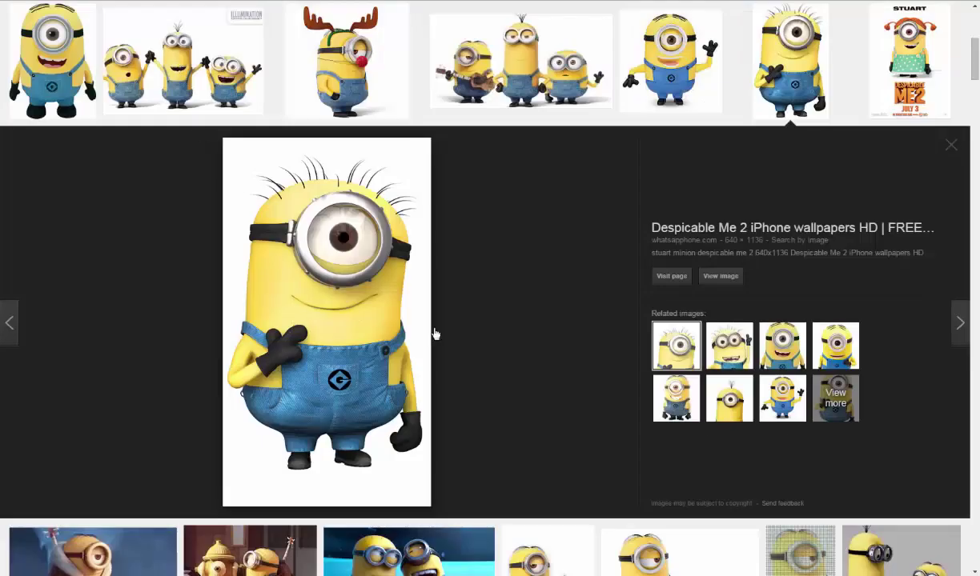
left_click(730, 276)
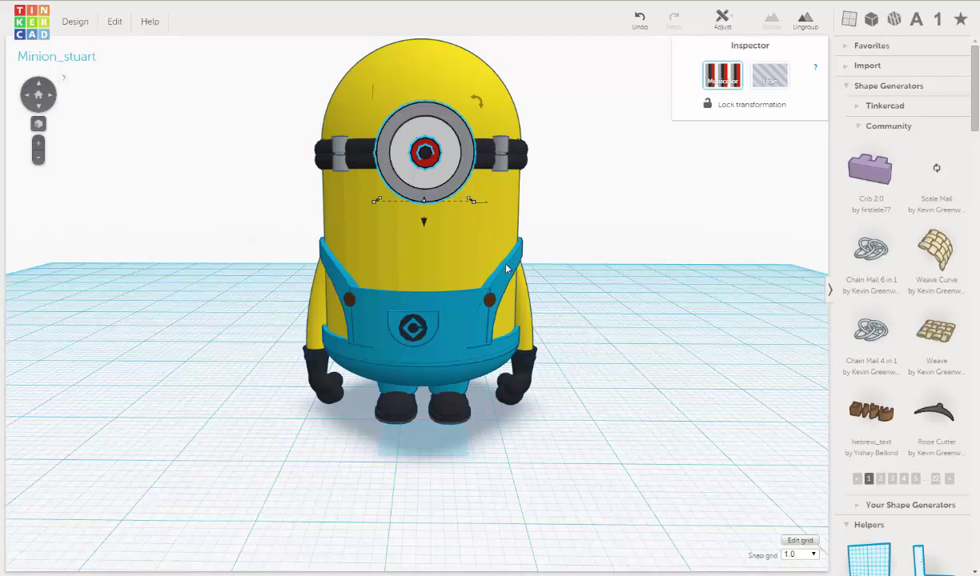
Step: Enlarge the goggle and eye group proportionally, so it covers more of the Minion's face
right_click_drag(486, 272, 487, 352)
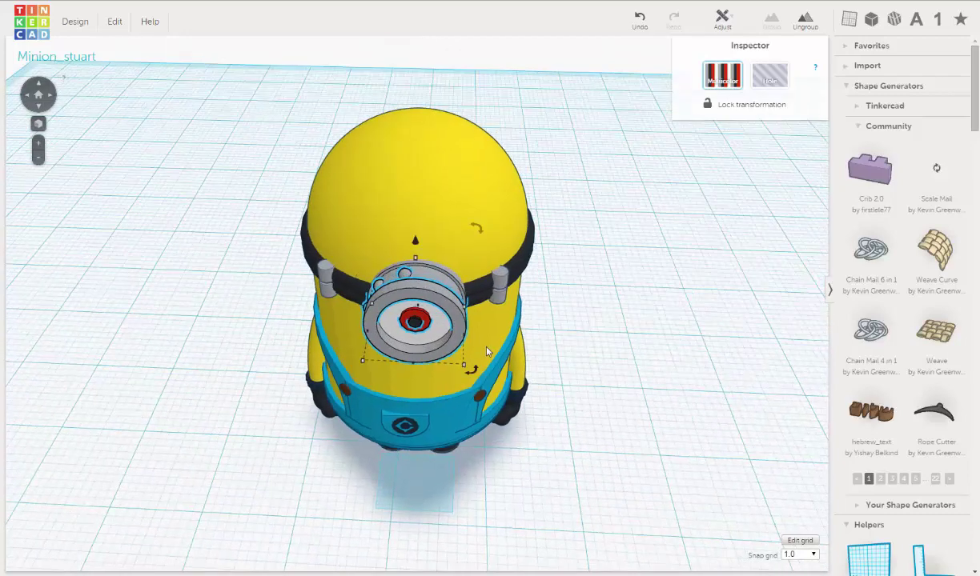
scroll(486, 351, "up", 2)
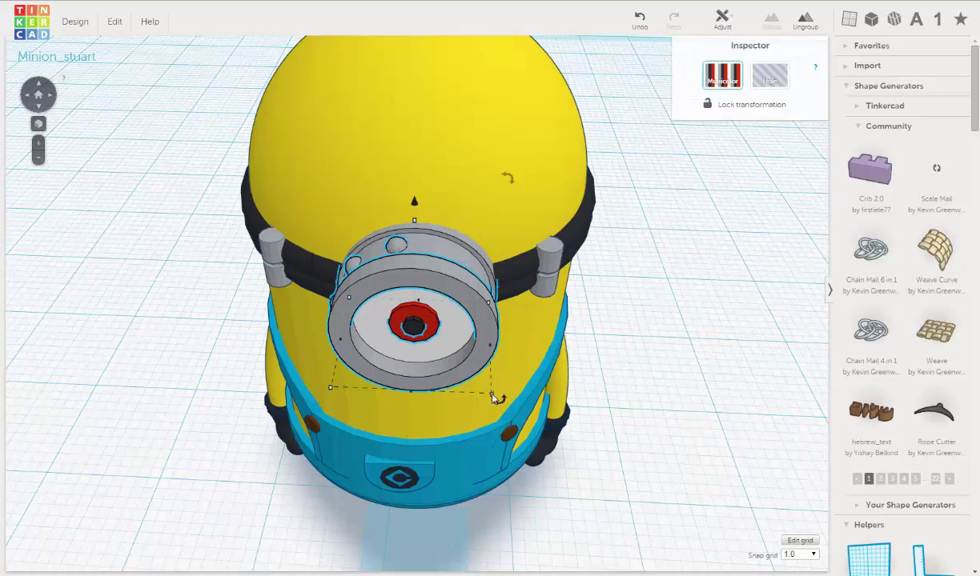
mouse_move(493, 398)
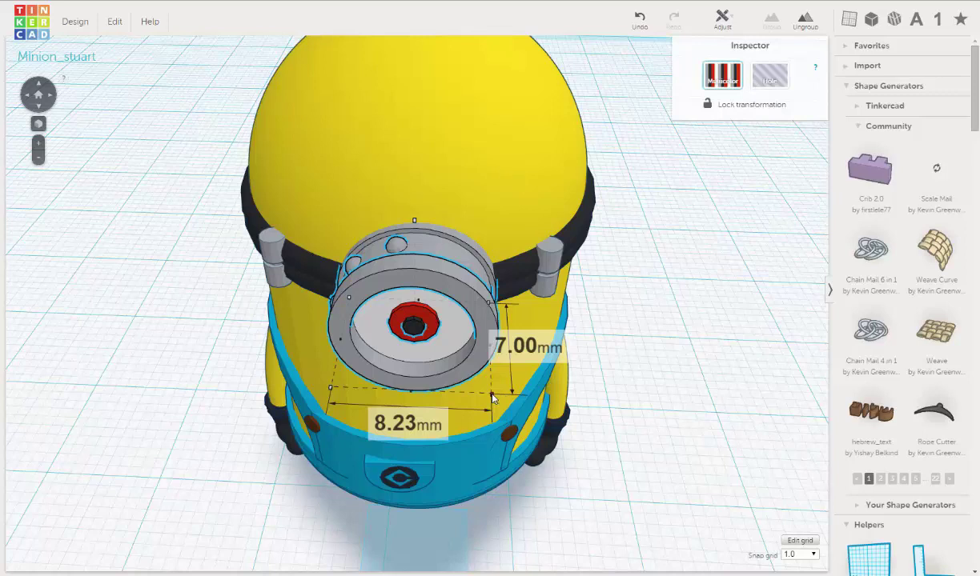
mouse_move(493, 398)
left_mouse_down()
mouse_move(471, 377)
mouse_move(499, 406)
left_mouse_up()
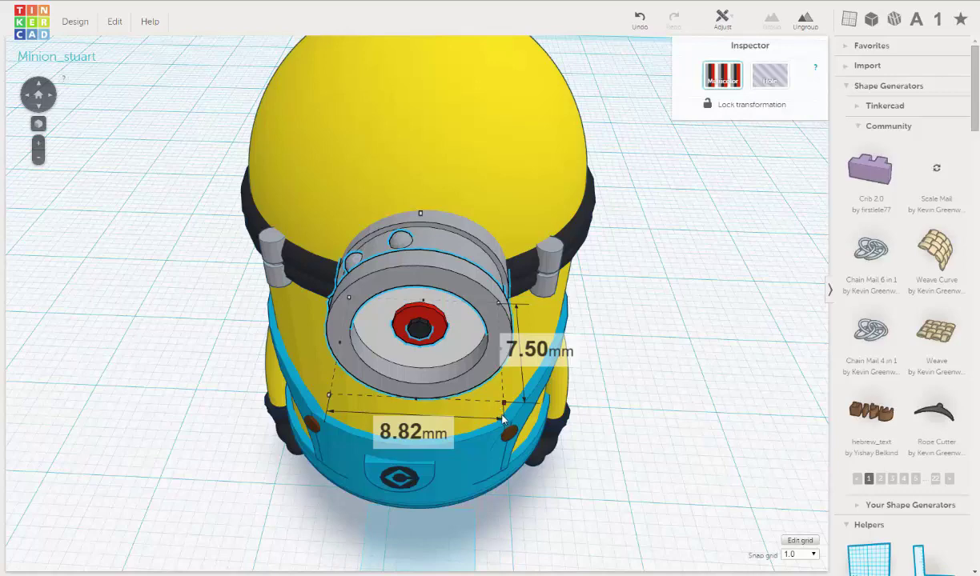
left_click_drag(503, 422, 506, 426, "shift")
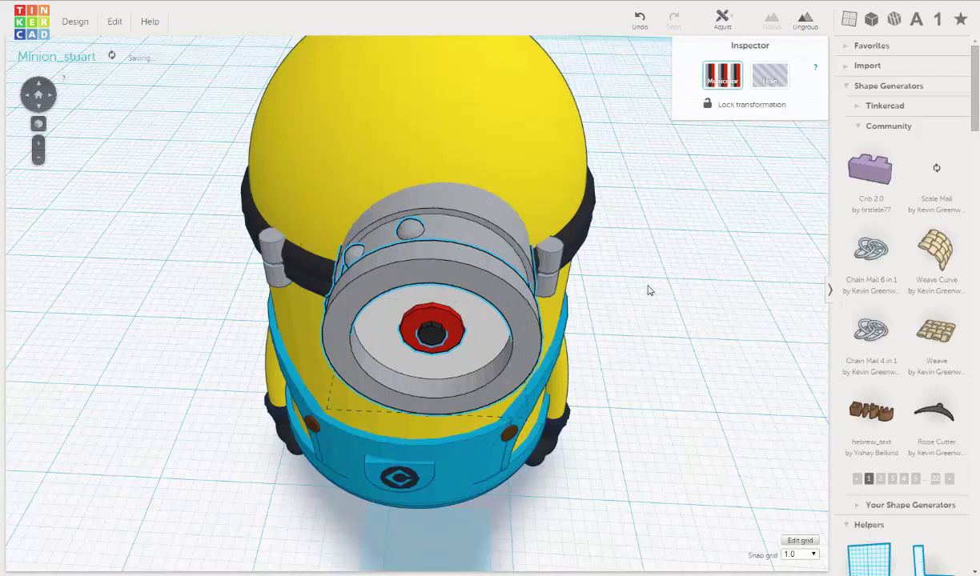
Step: Lower the enlarged goggle group to about 22.18 mm above the workplane and shift it 1 mm sideways to centre it on the face
right_click_drag(650, 290, 643, 339)
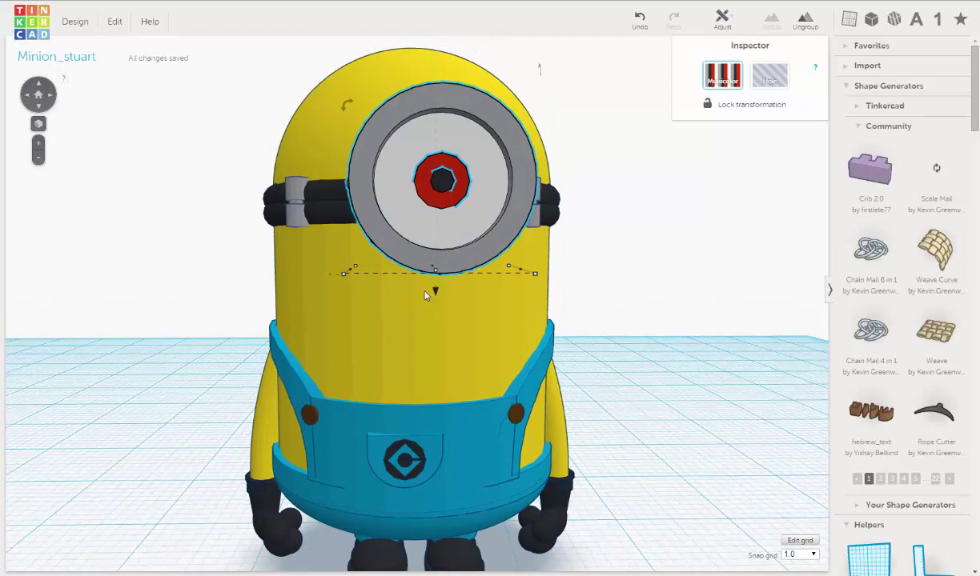
mouse_move(433, 290)
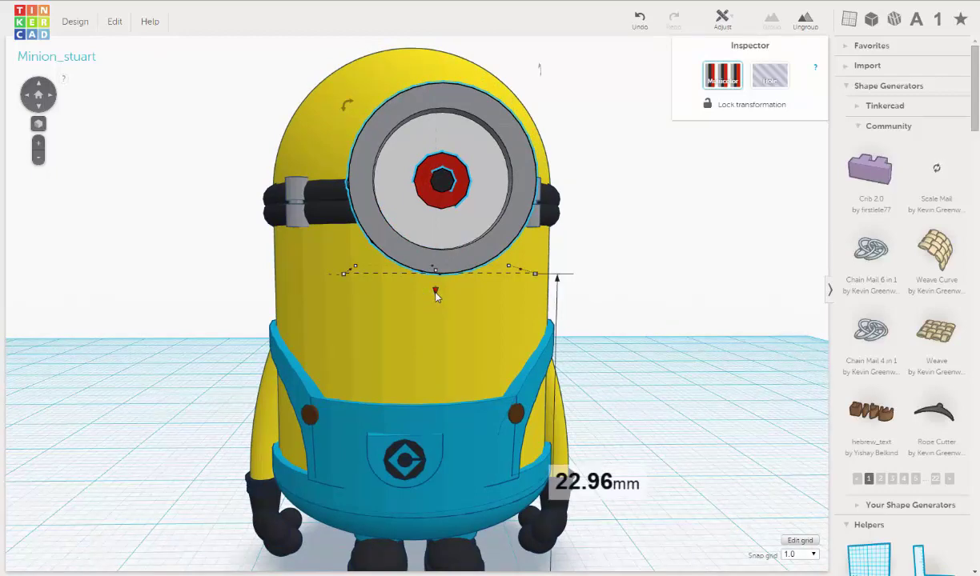
left_click_drag(435, 297, 437, 308)
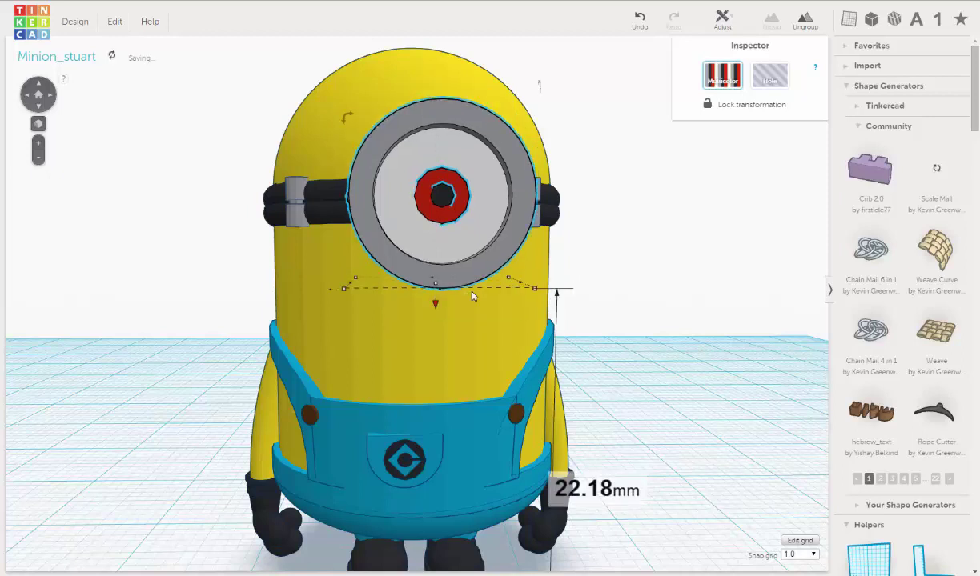
key("Left")
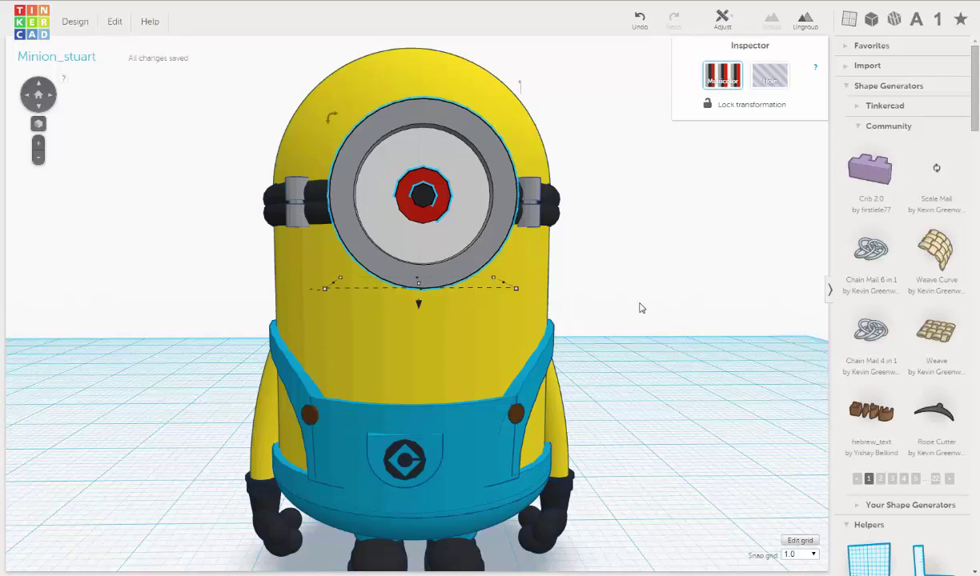
Step: Raise the goggle group together with the head strap and both strap clips slightly higher on the head, then deselect them
mouse_move(630, 305)
right_mouse_down()
mouse_move(765, 308)
mouse_move(724, 325)
mouse_move(467, 305)
mouse_move(638, 305)
right_mouse_up()
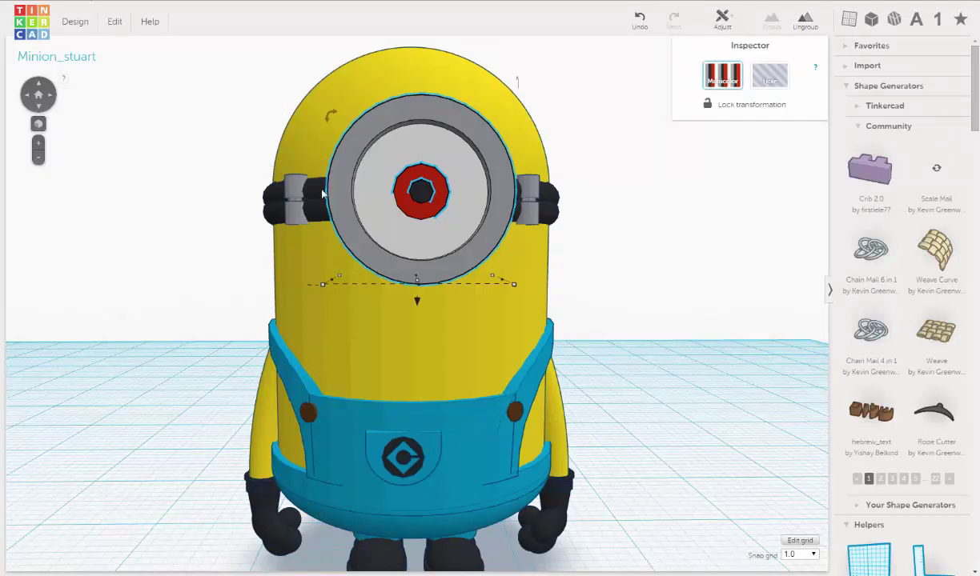
left_click(304, 216, "shift")
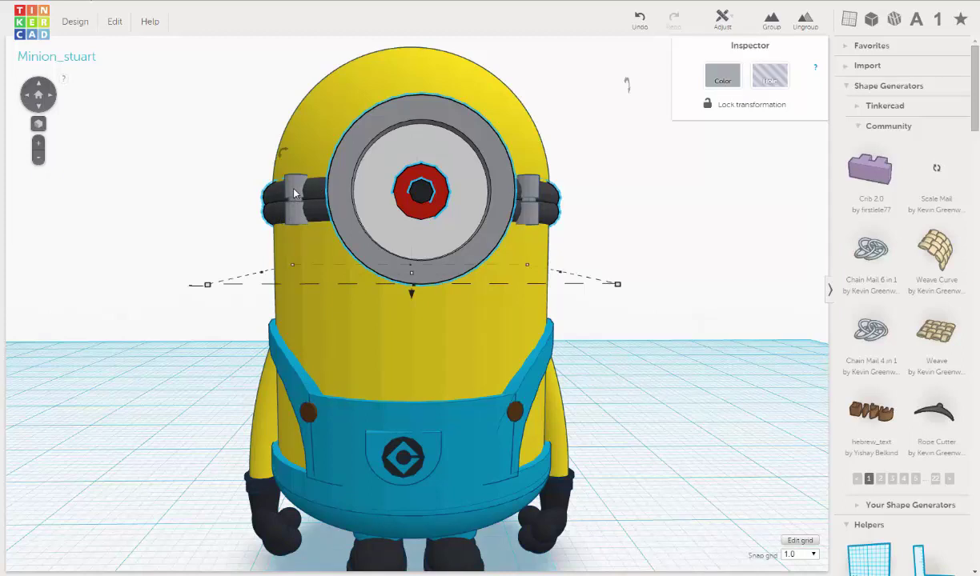
left_click(294, 193, "shift")
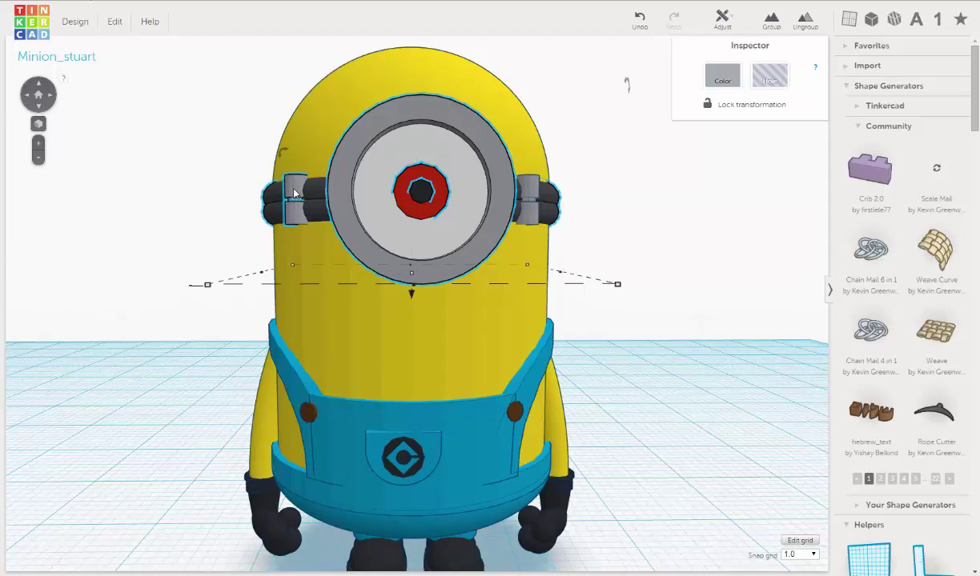
left_click(537, 192, "shift")
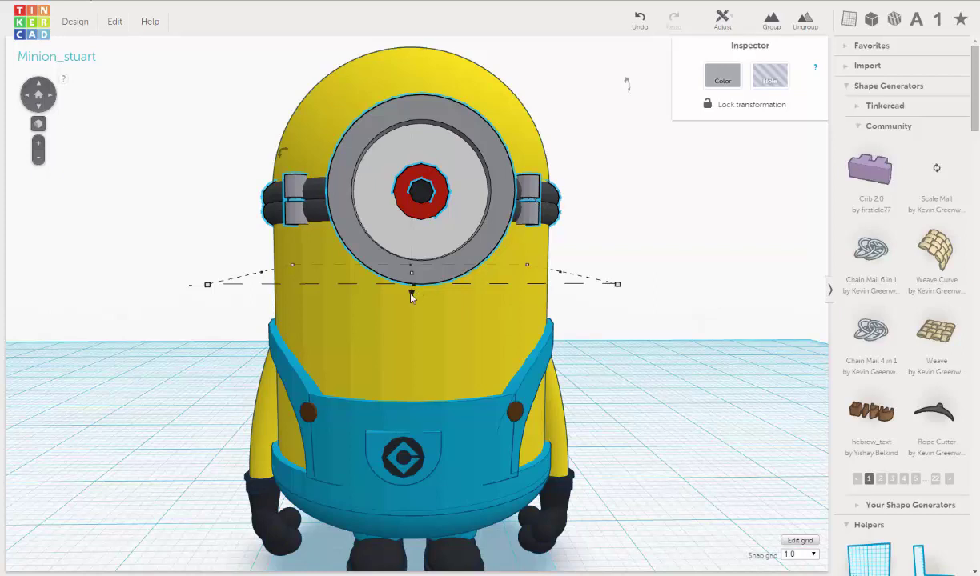
left_click_drag(412, 297, 413, 278)
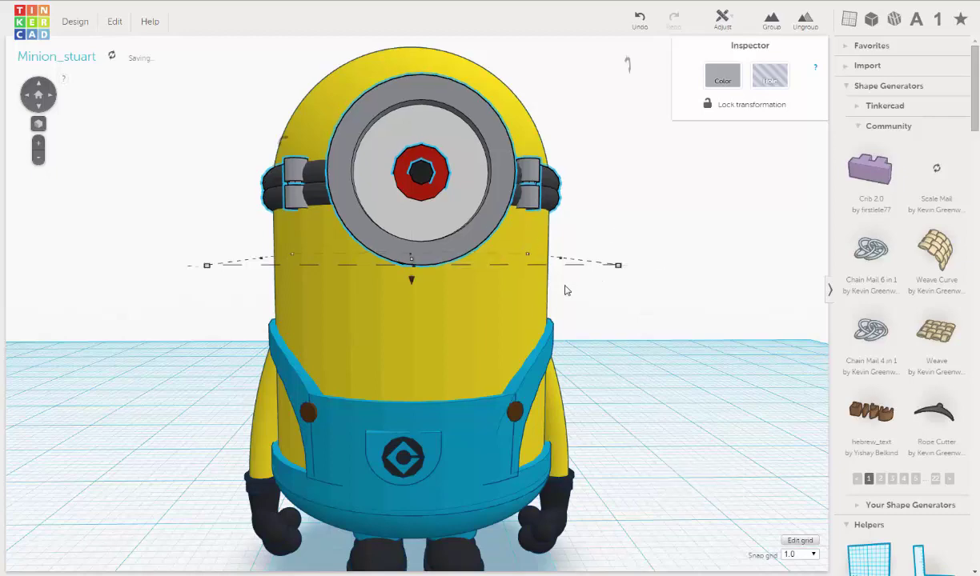
scroll(565, 291, "down", 5)
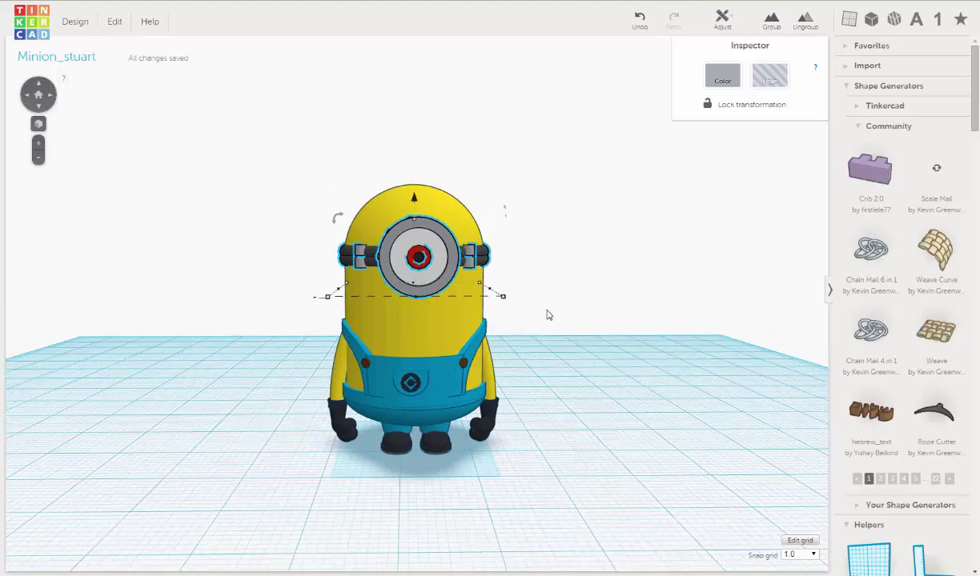
right_click_drag(580, 310, 546, 319)
scroll(484, 311, "up", 3)
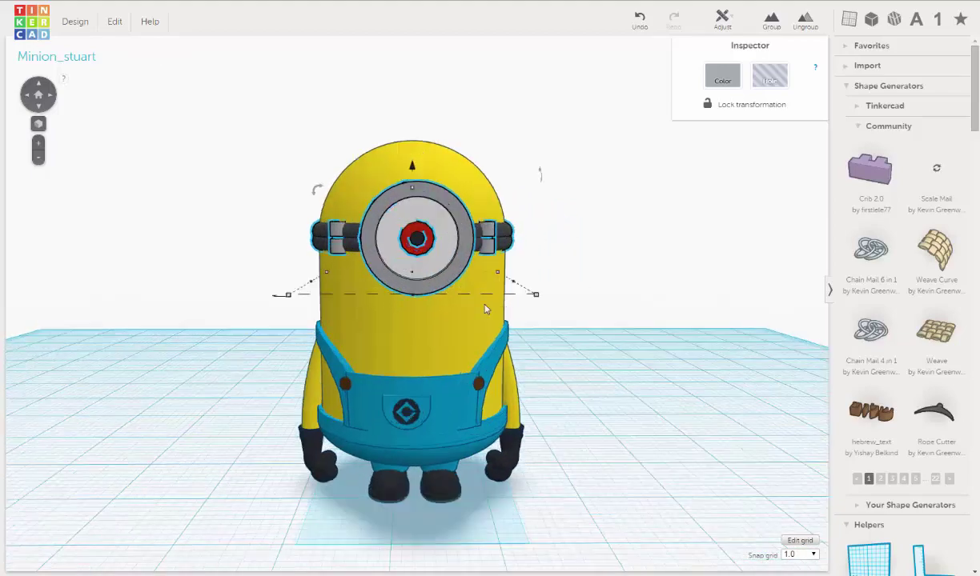
left_click(192, 174)
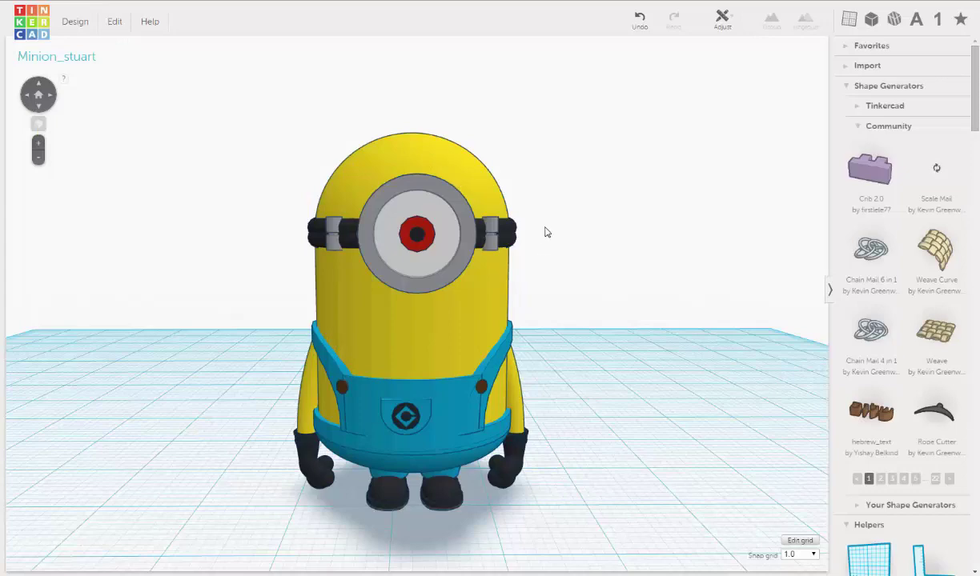
Step: Switch to the web image results and compare the goggle's size and position with more Stuart reference pictures
right_click_drag(545, 228, 537, 247)
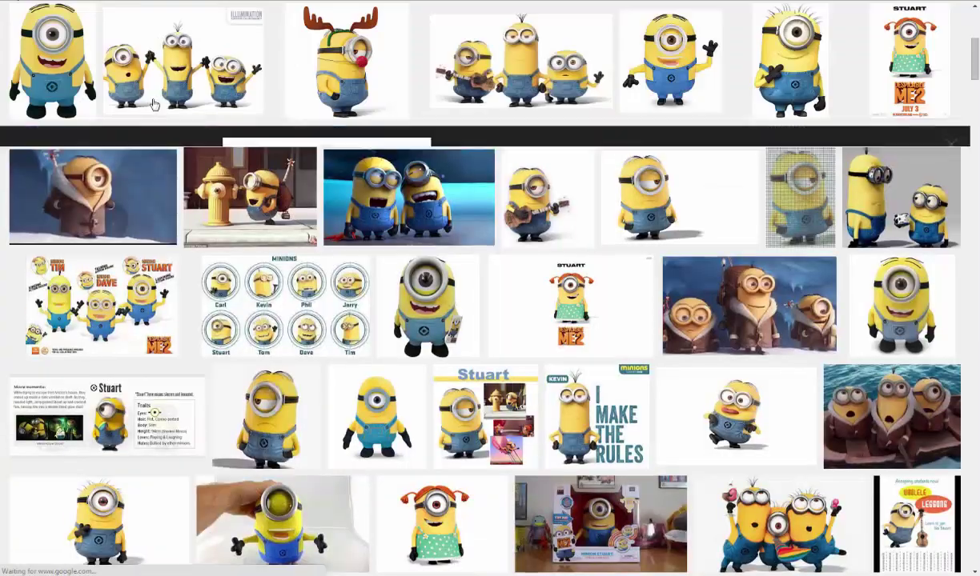
left_click(789, 60)
scroll(608, 176, "up", 3)
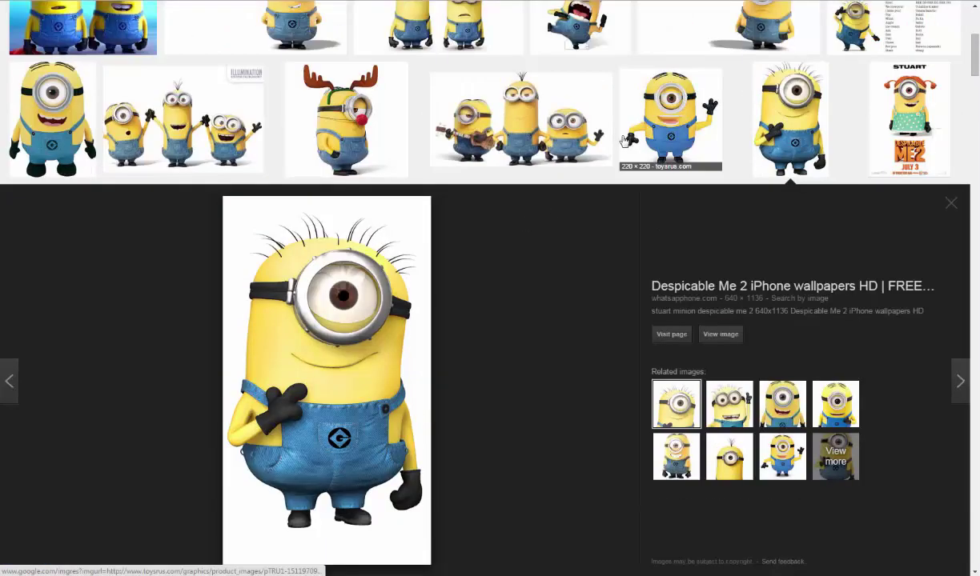
left_click(743, 88)
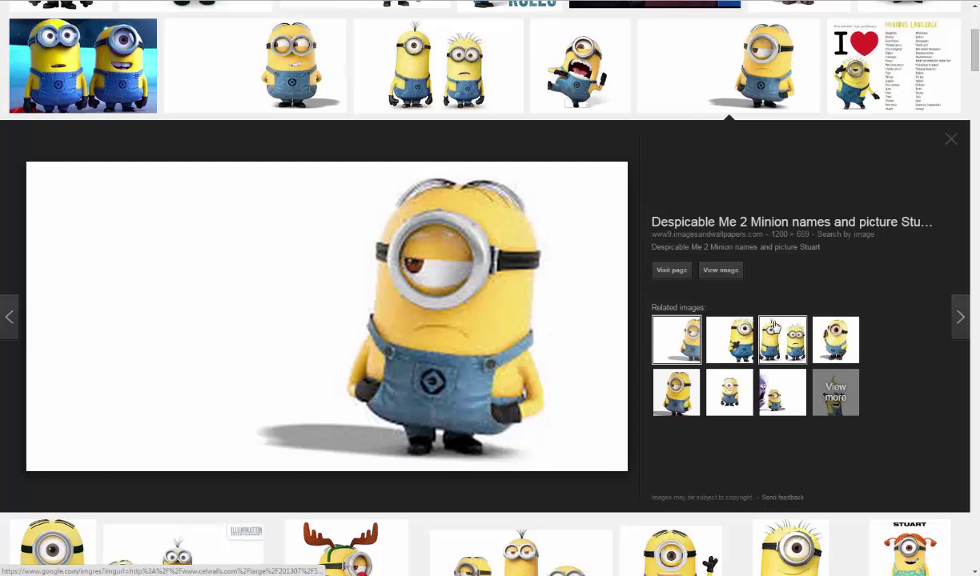
left_click(694, 399)
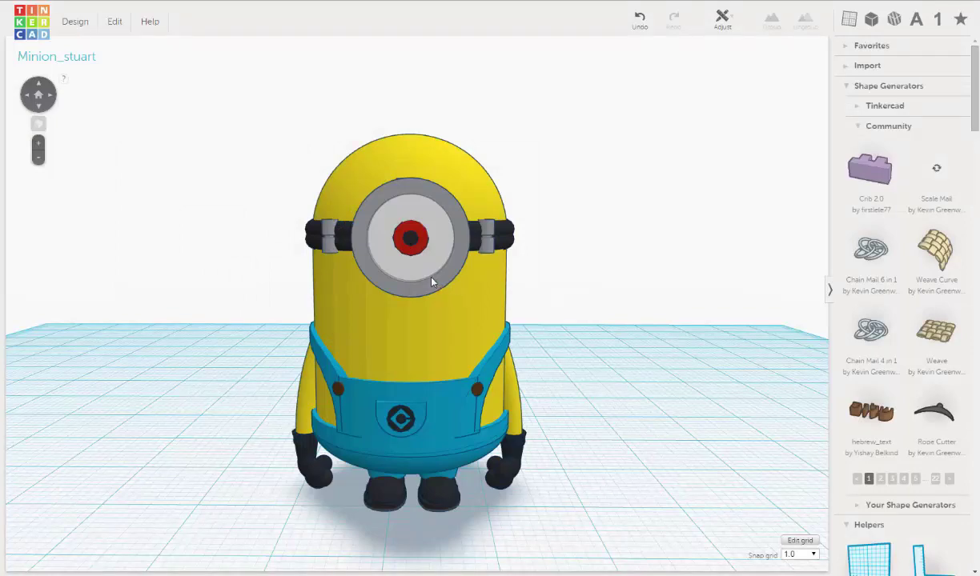
Step: Move the goggle group back toward the Minion's head so it protrudes less from the face
right_click_drag(432, 278, 253, 221)
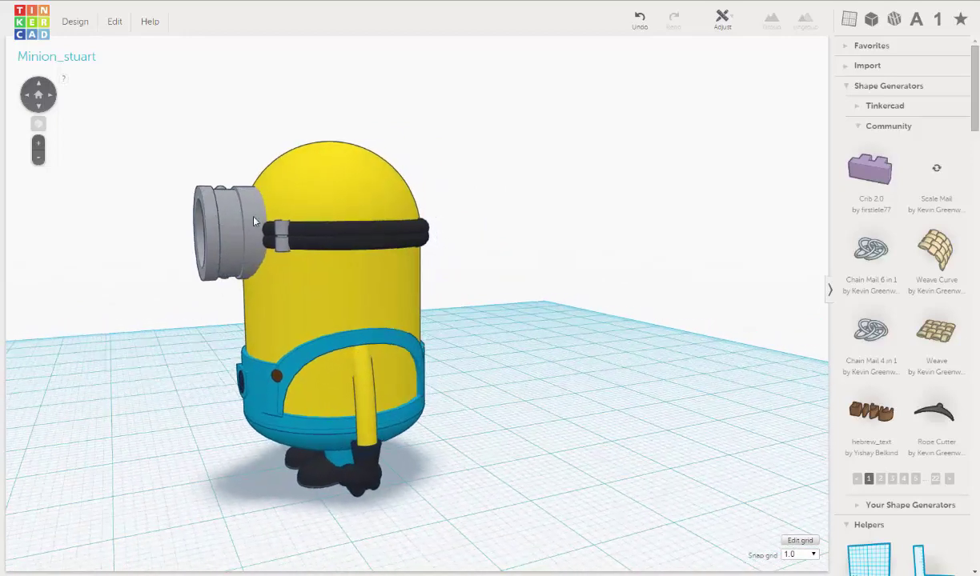
left_click(251, 223)
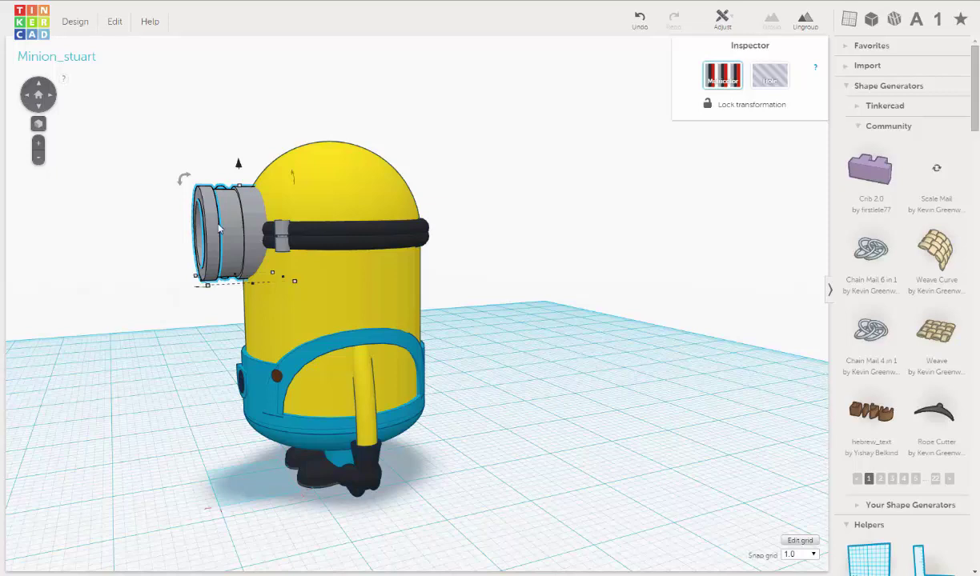
key("Right")
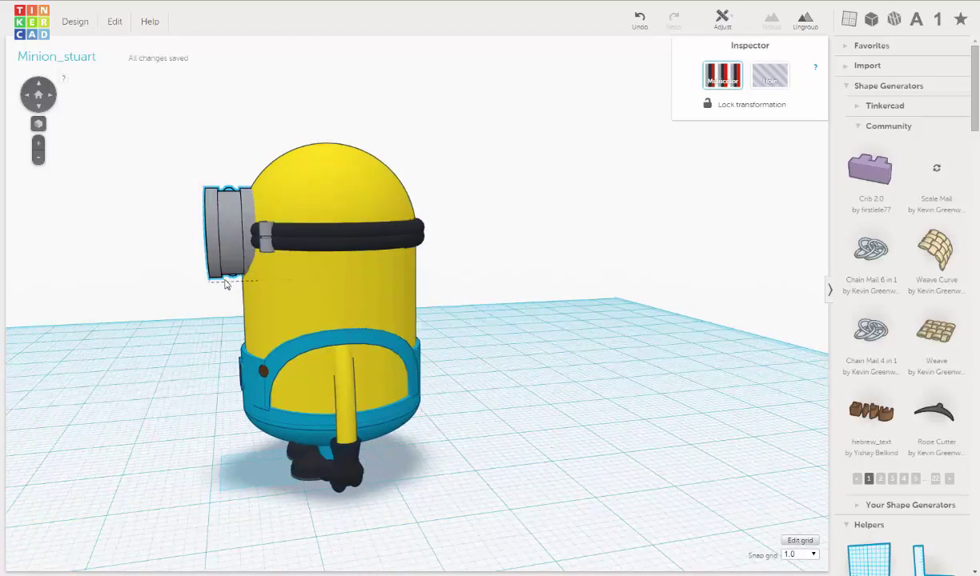
Step: Ungroup the goggle and its nested group to separate its rings and rear tube
scroll(221, 279, "up", 2)
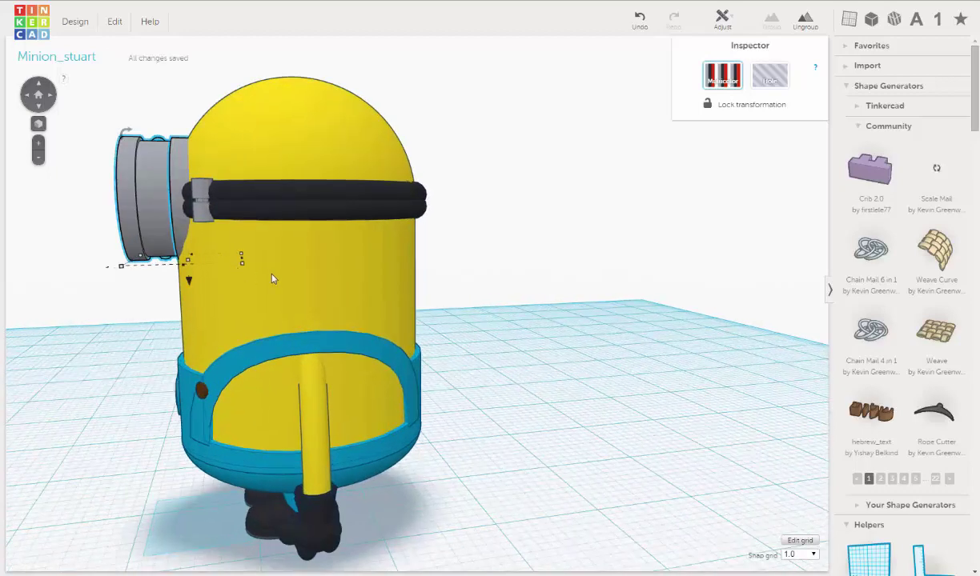
middle_click_drag(304, 285, 314, 242)
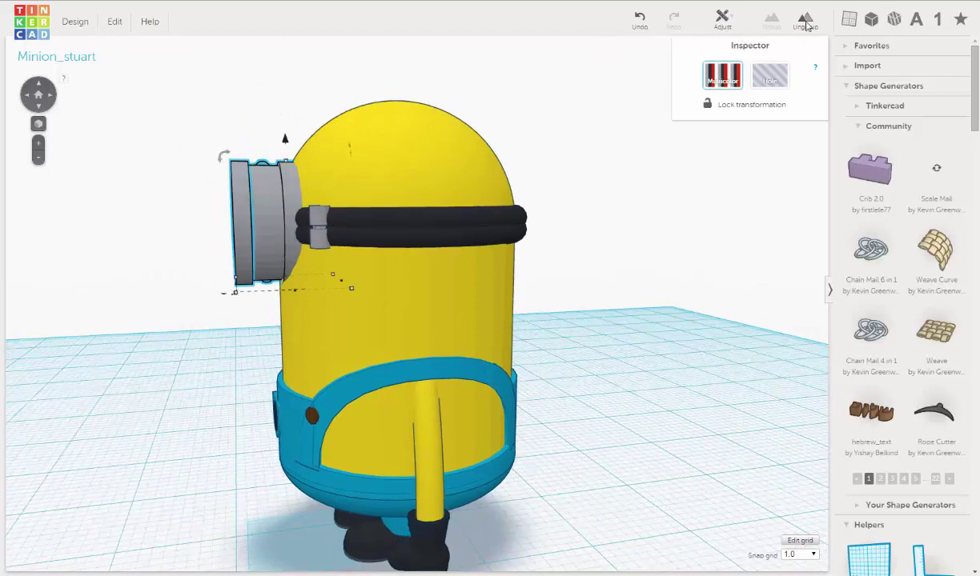
left_click(805, 22)
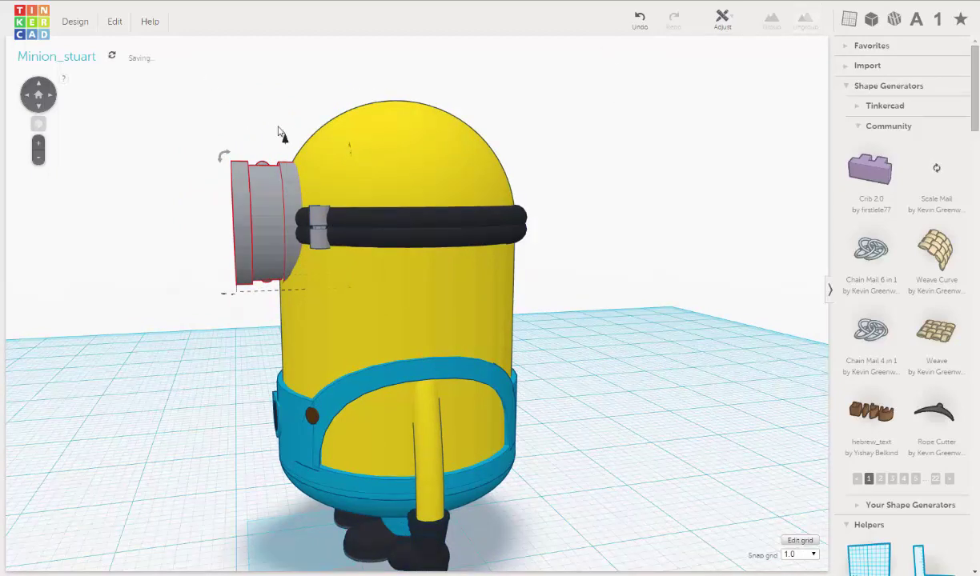
left_click(290, 185)
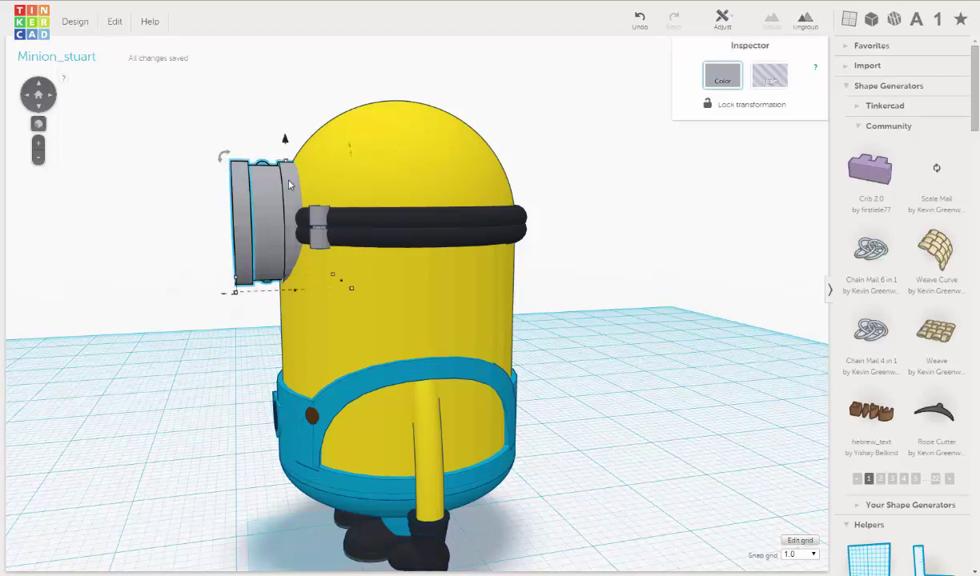
left_click(807, 24)
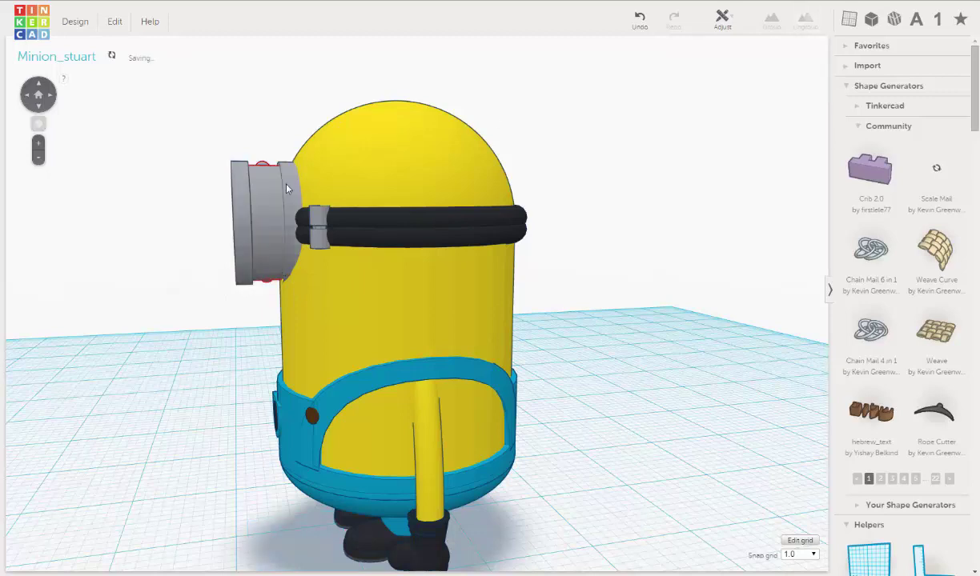
Step: Set the snap grid to 0.25 and nudge the goggle's rear tube forward, toward the riveted ring
left_click(276, 180)
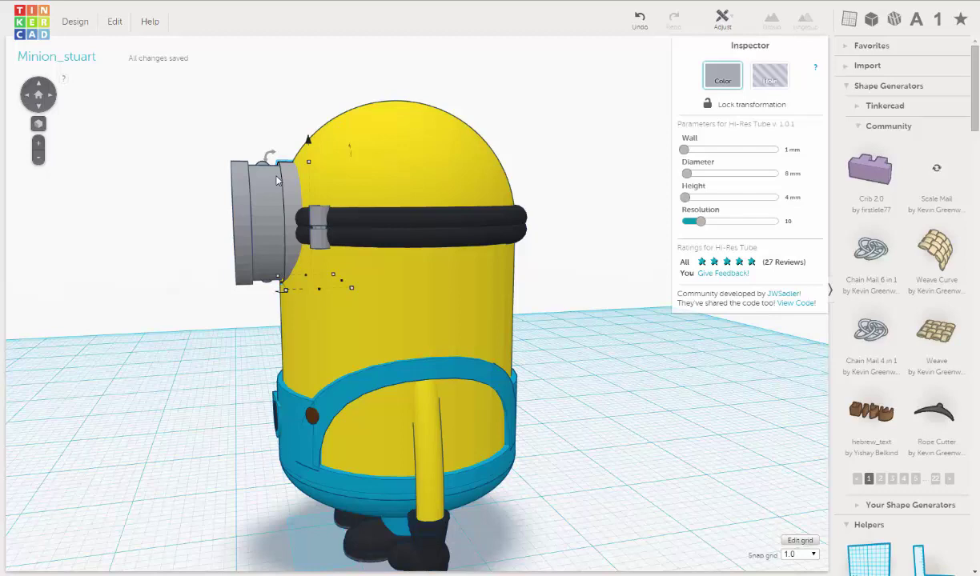
key("Left")
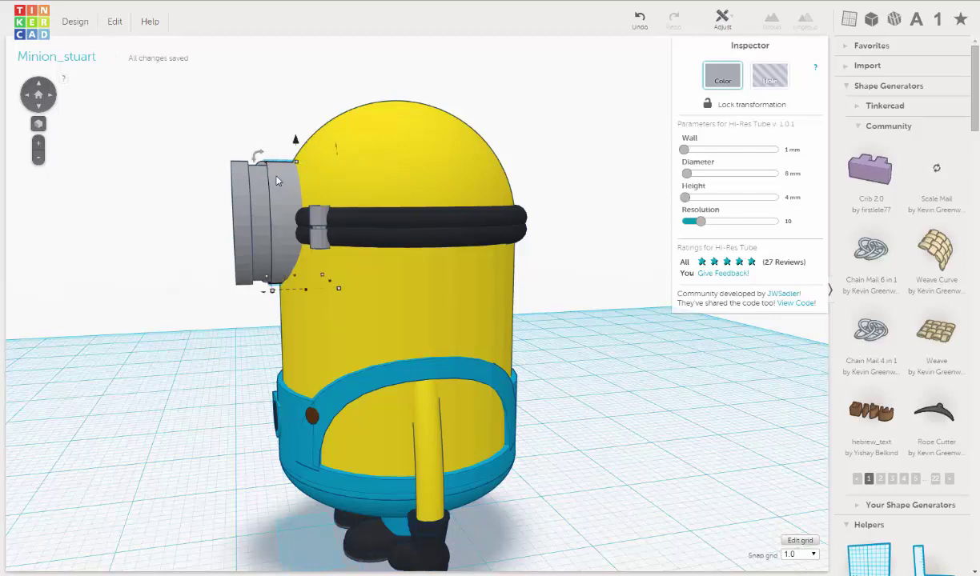
key("Right")
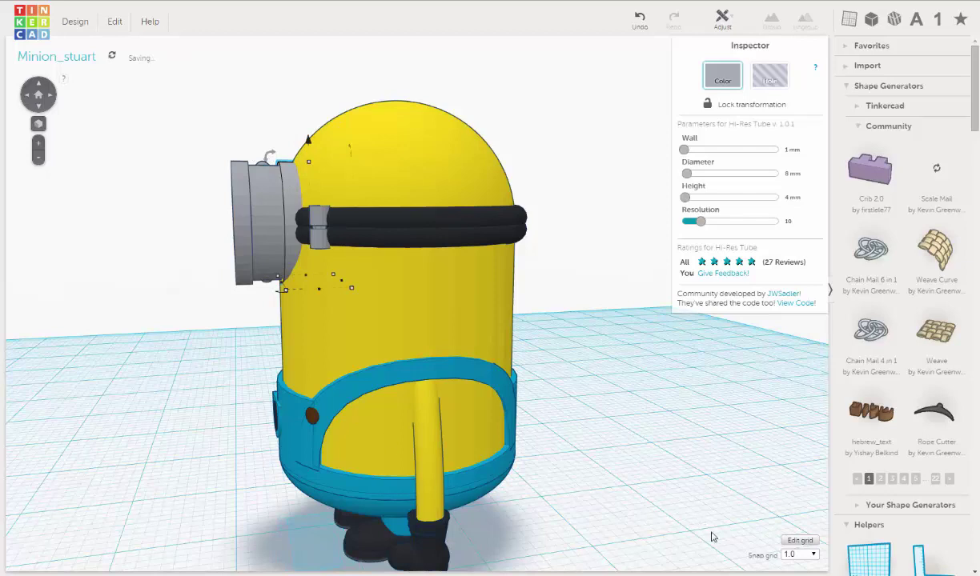
left_click(813, 555)
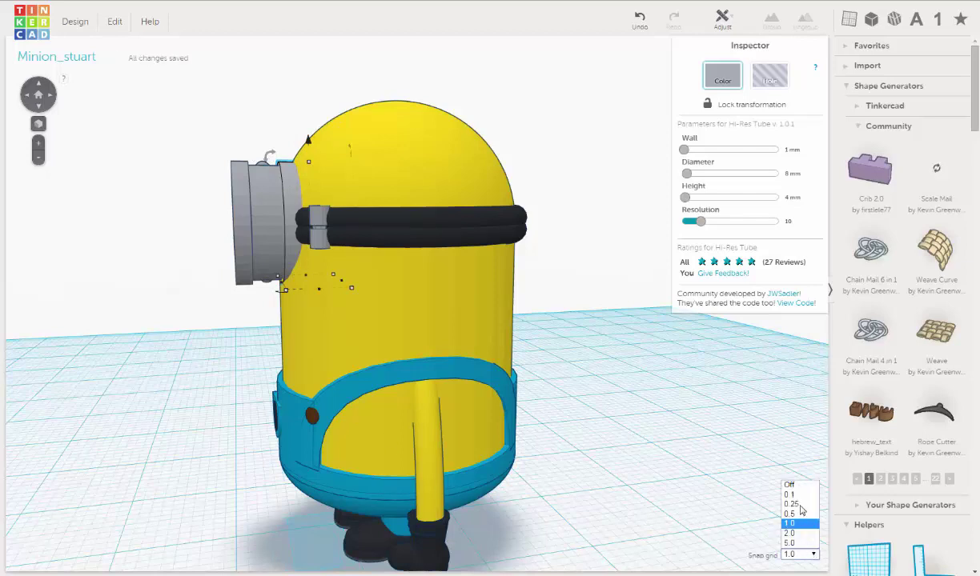
left_click(796, 503)
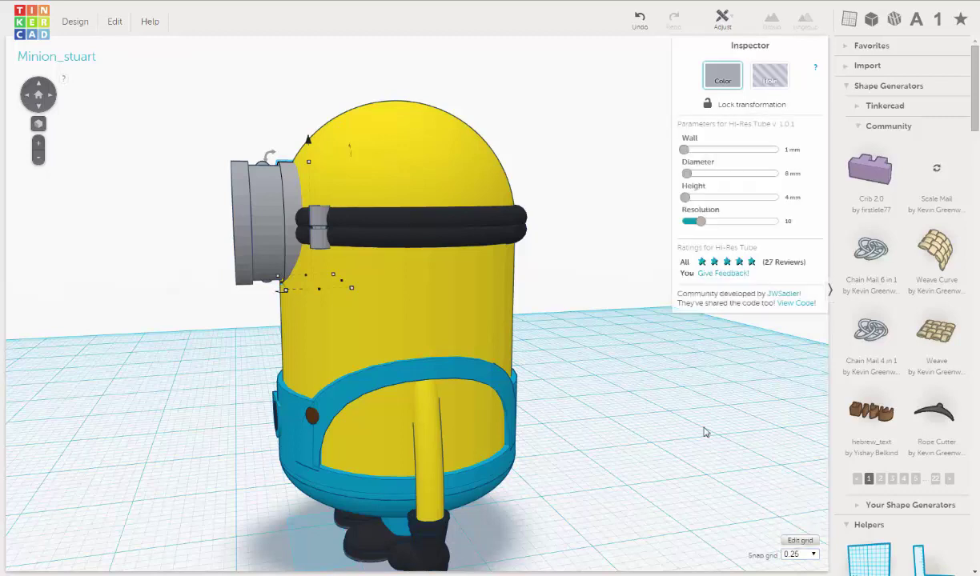
key("Left")
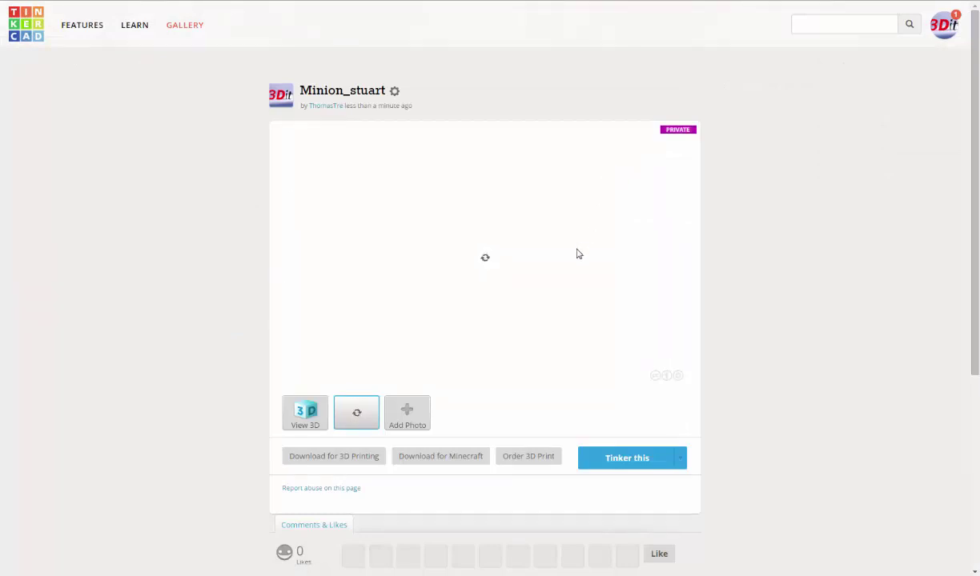
Step: Open the Minion_stuart design for editing and compare the goggle's front view with the Stuart reference picture
left_click(643, 459)
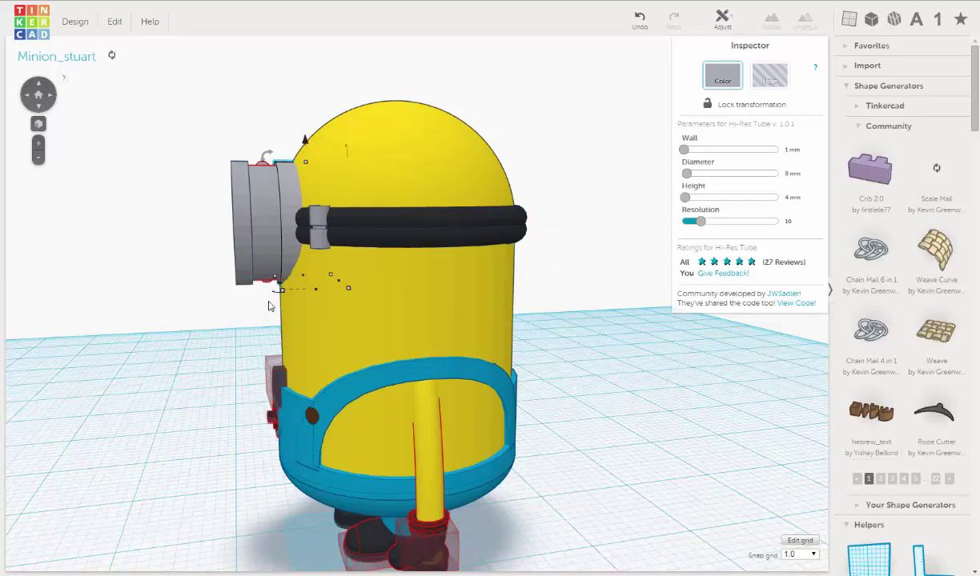
right_click_drag(274, 296, 392, 316)
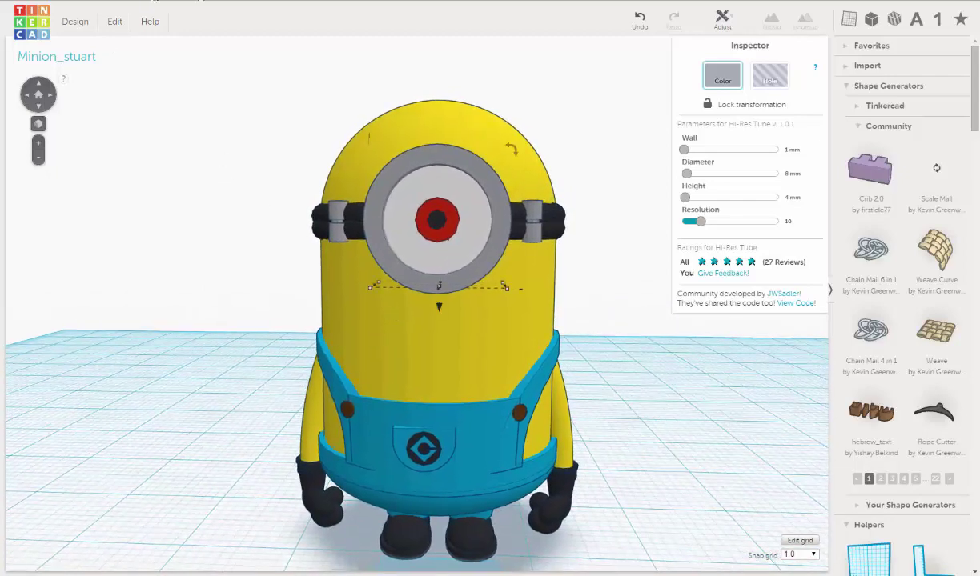
key("ctrl+Tab")
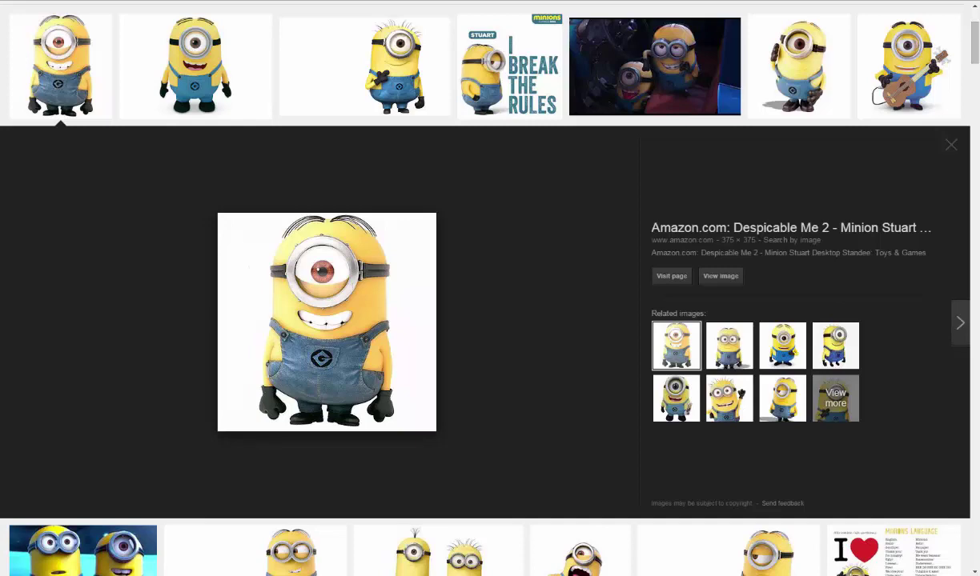
key("ctrl+Tab")
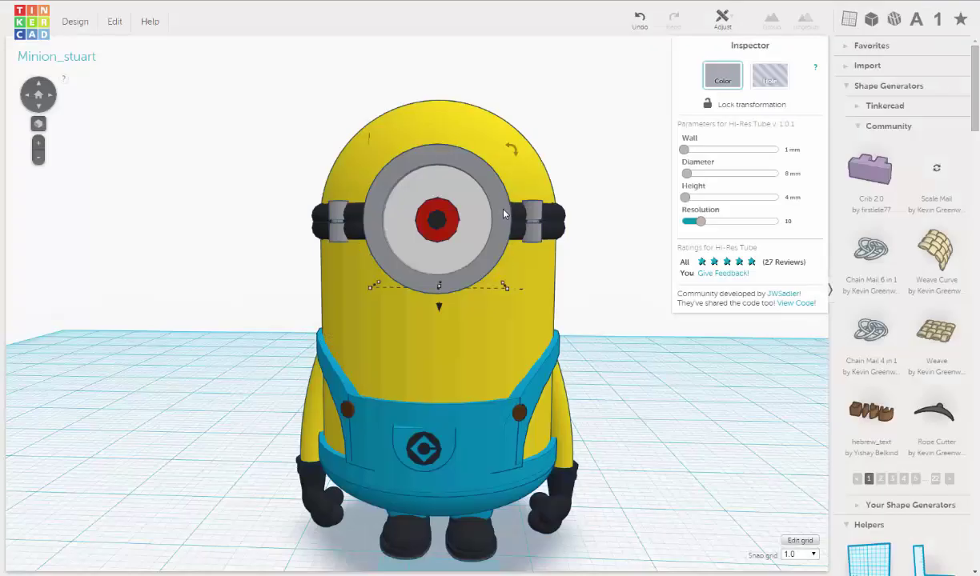
Step: Select the goggle's separated rings, rear tube and eye parts and group them into one multicolour object
right_click_drag(362, 320, 284, 229)
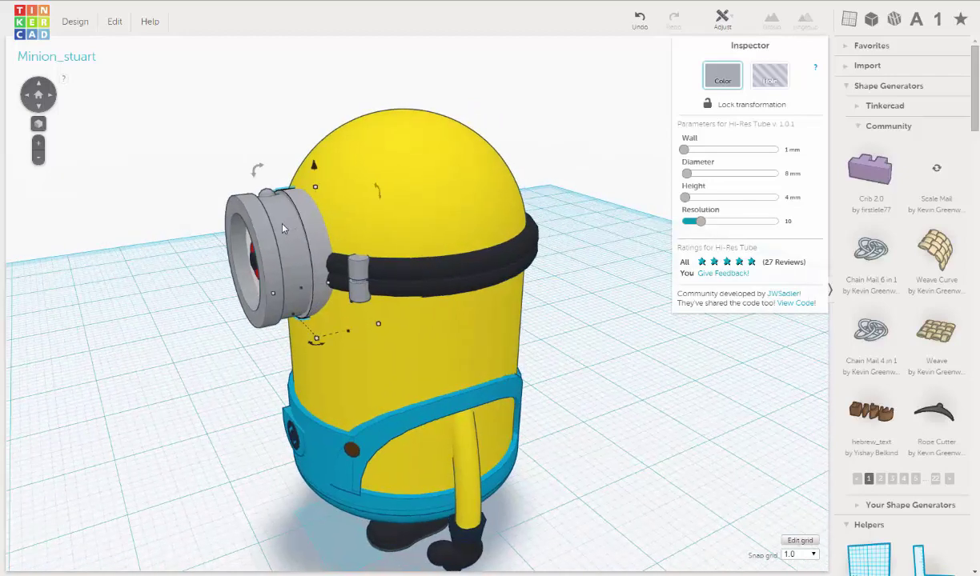
right_click_drag(229, 356, 197, 128)
left_click_drag(239, 275, 240, 312)
mouse_move(440, 293)
right_mouse_down()
mouse_move(464, 292)
mouse_move(404, 302)
mouse_move(449, 298)
right_mouse_up()
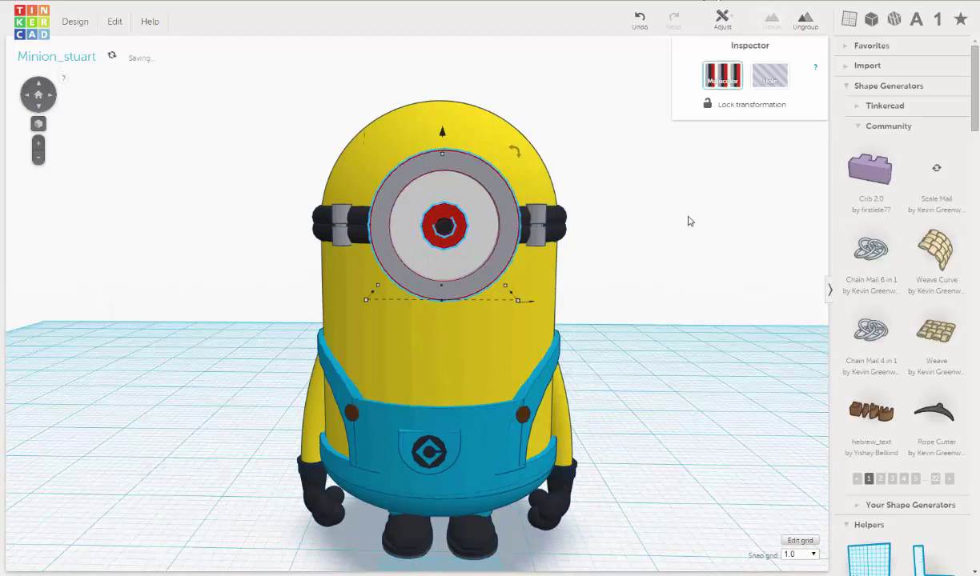
left_click(771, 24)
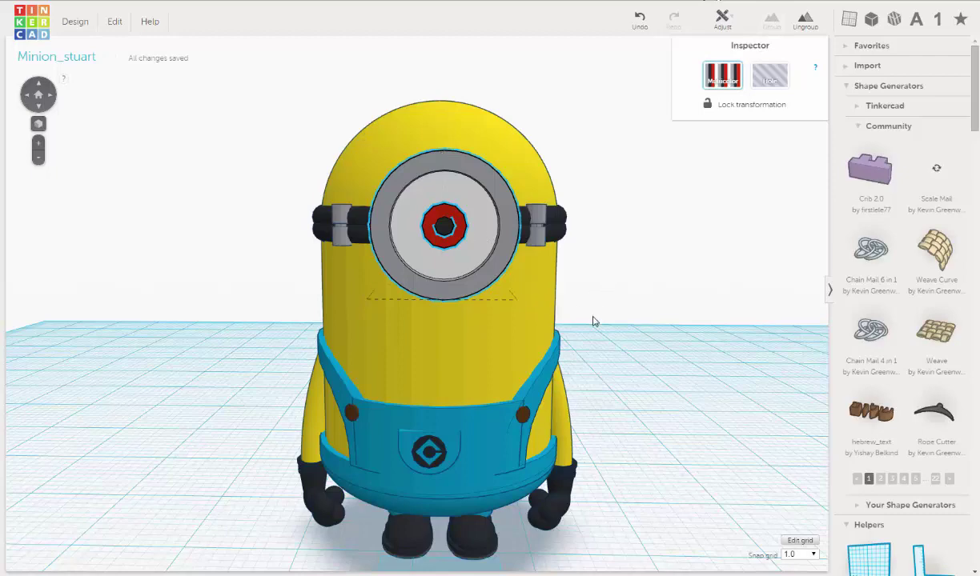
Step: Enlarge the goggle group proportionally to about 11.74 mm wide and 9.69 mm deep
right_click_drag(592, 321, 542, 367)
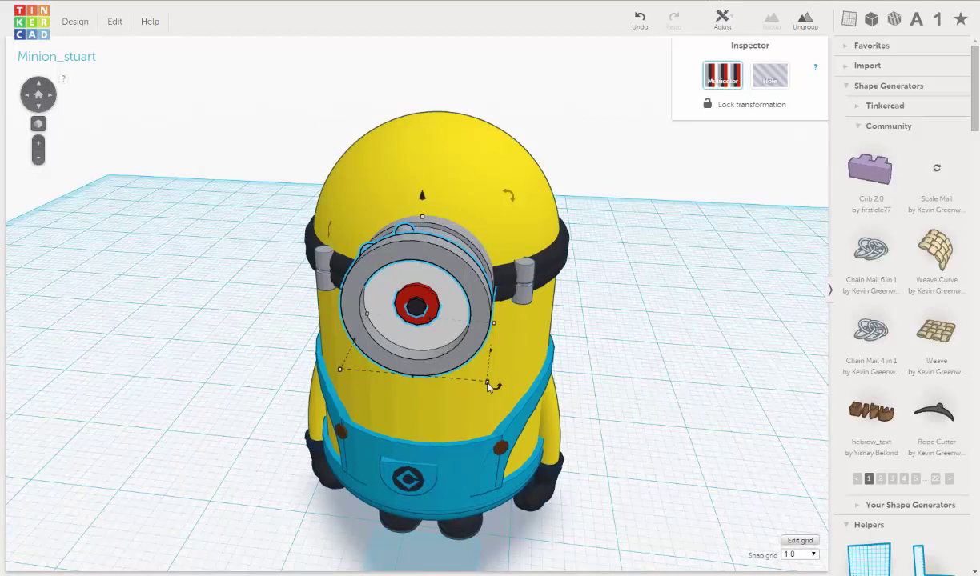
mouse_move(488, 386)
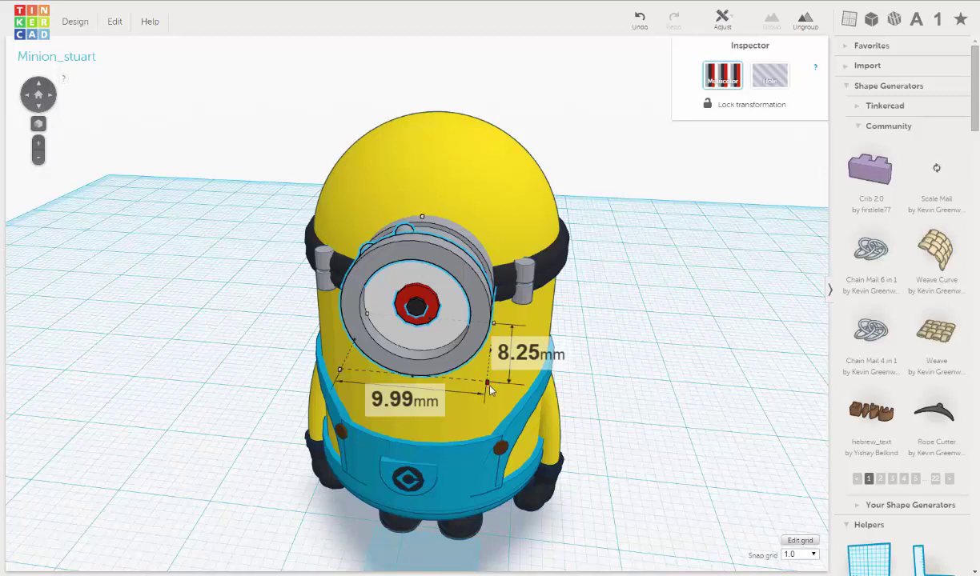
left_click_drag(492, 395, 492, 397, "shift")
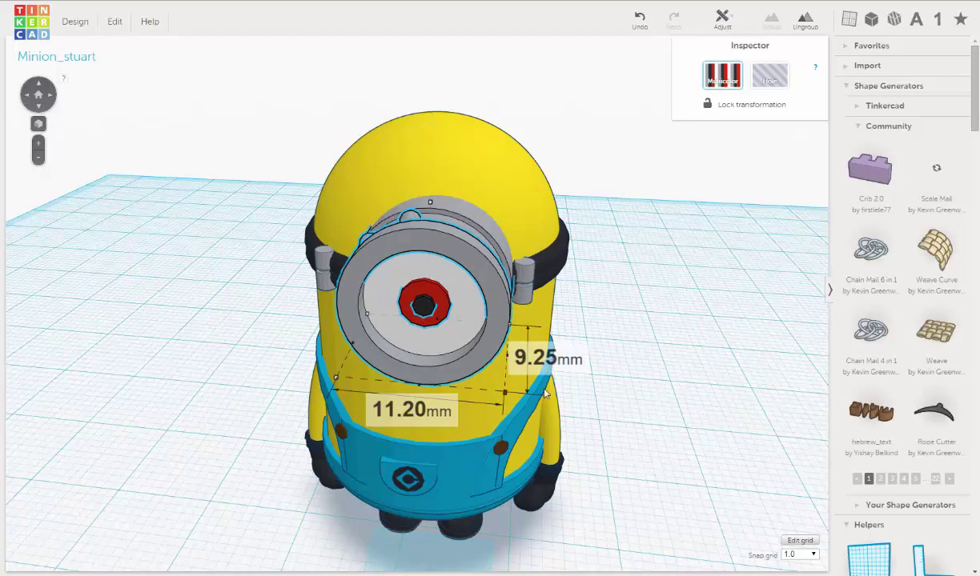
right_click_drag(627, 339, 574, 425)
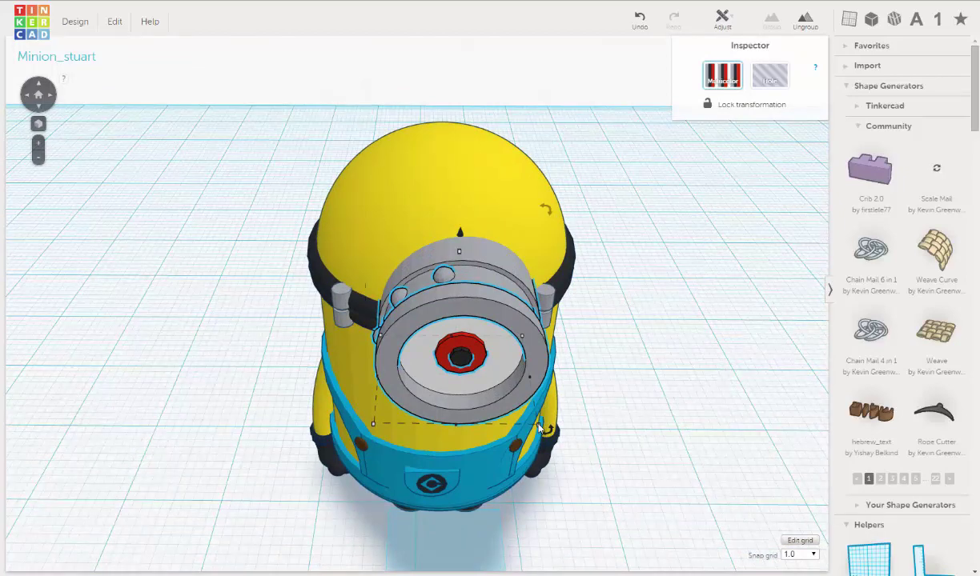
mouse_move(538, 425)
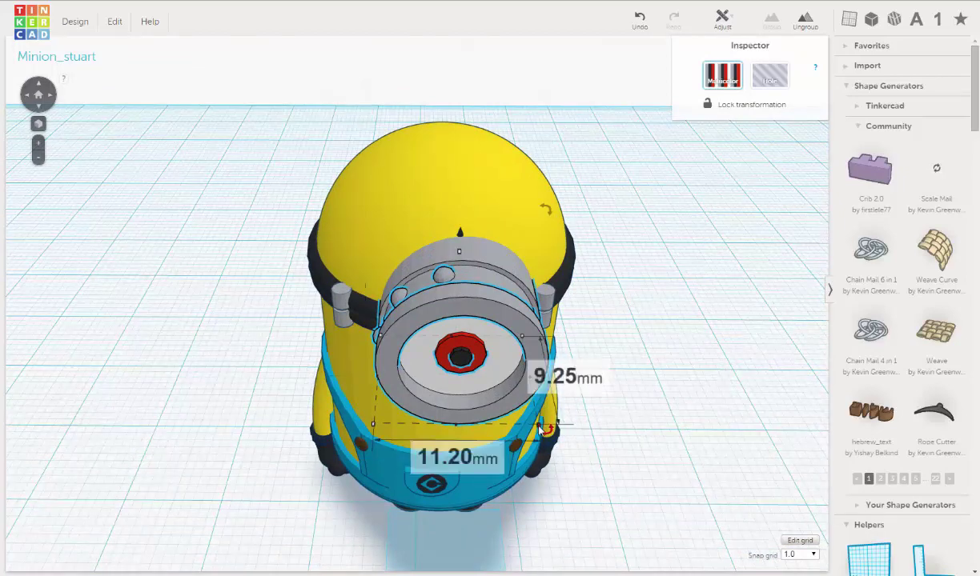
left_click_drag(542, 435, 545, 435)
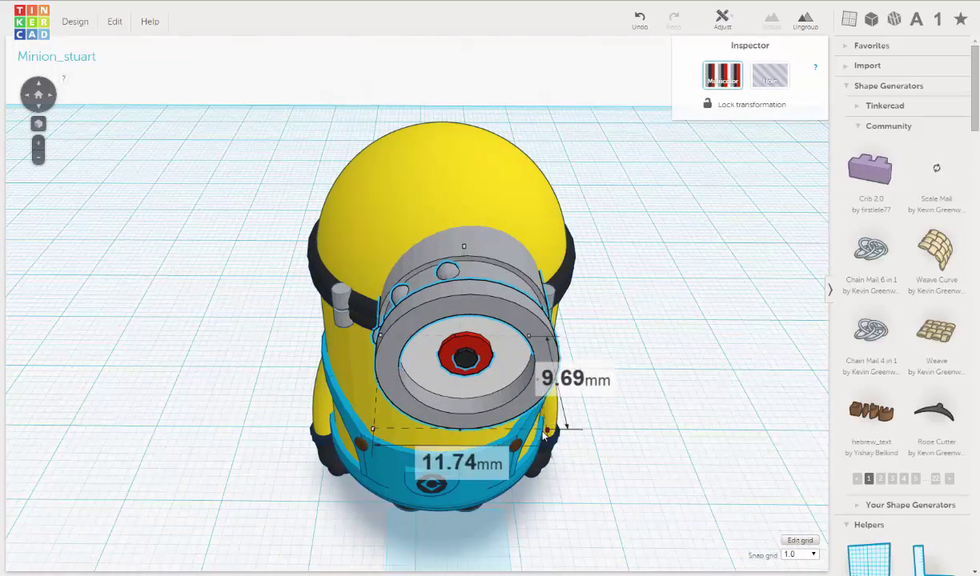
Step: Nudge the enlarged goggle sideways to centre it on the face and one step back toward the head
mouse_move(615, 299)
right_mouse_down()
mouse_move(610, 287)
mouse_move(623, 304)
right_mouse_up()
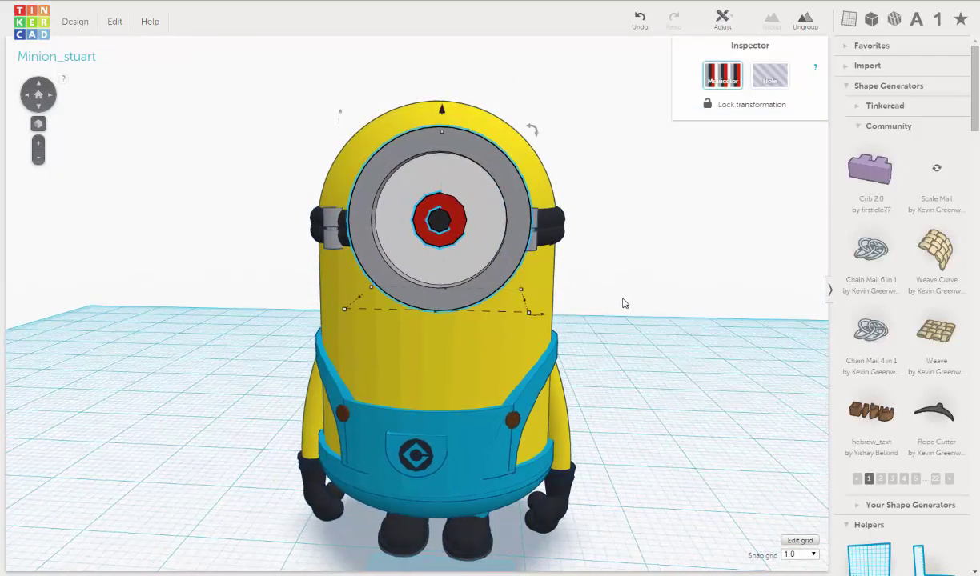
key("Left")
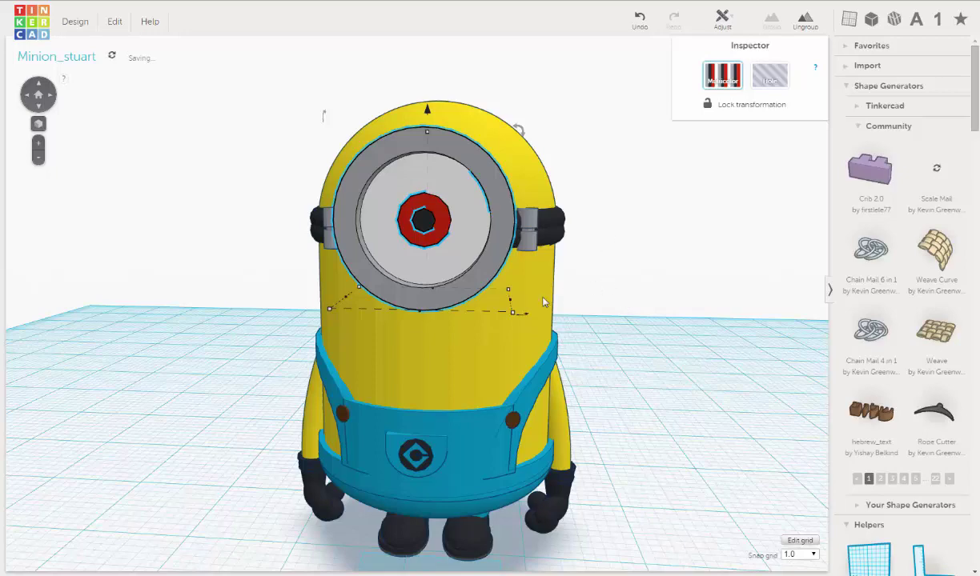
right_click_drag(370, 307, 453, 293)
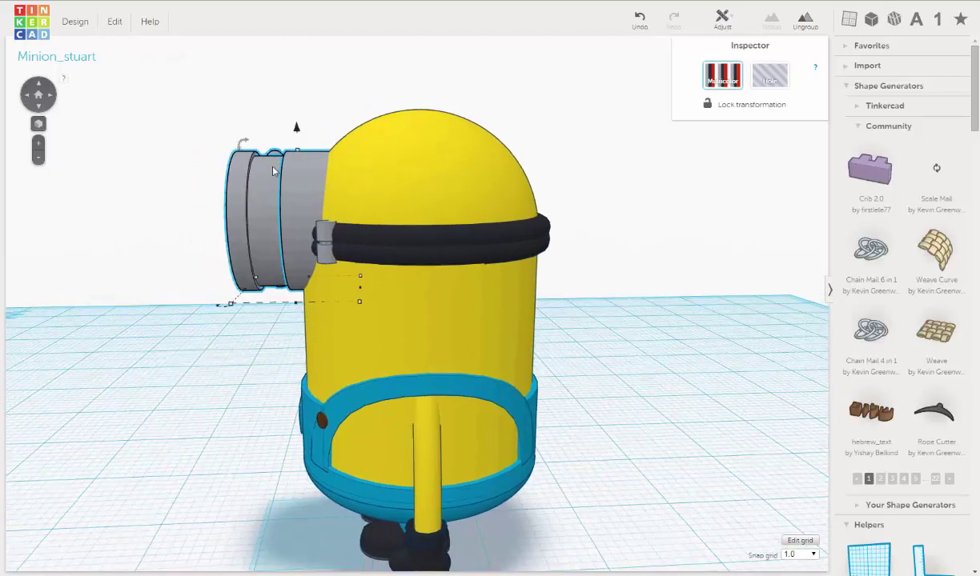
key("Right")
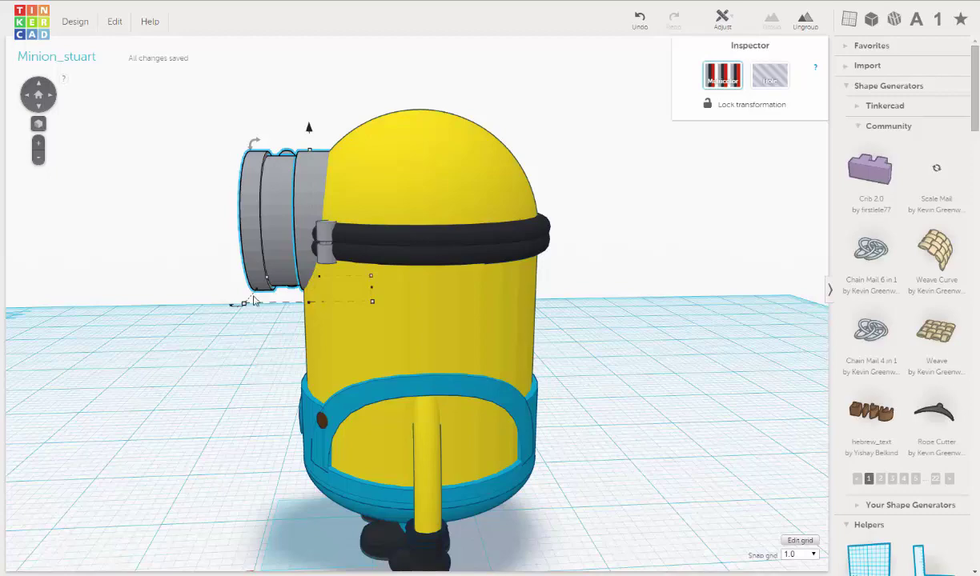
Step: Deselect the goggle and examine its size and position on the Minion from the front and the sides
mouse_move(383, 313)
right_mouse_down()
mouse_move(448, 300)
mouse_move(433, 295)
mouse_move(475, 309)
mouse_move(516, 291)
mouse_move(619, 295)
mouse_move(593, 308)
mouse_move(394, 301)
right_mouse_up()
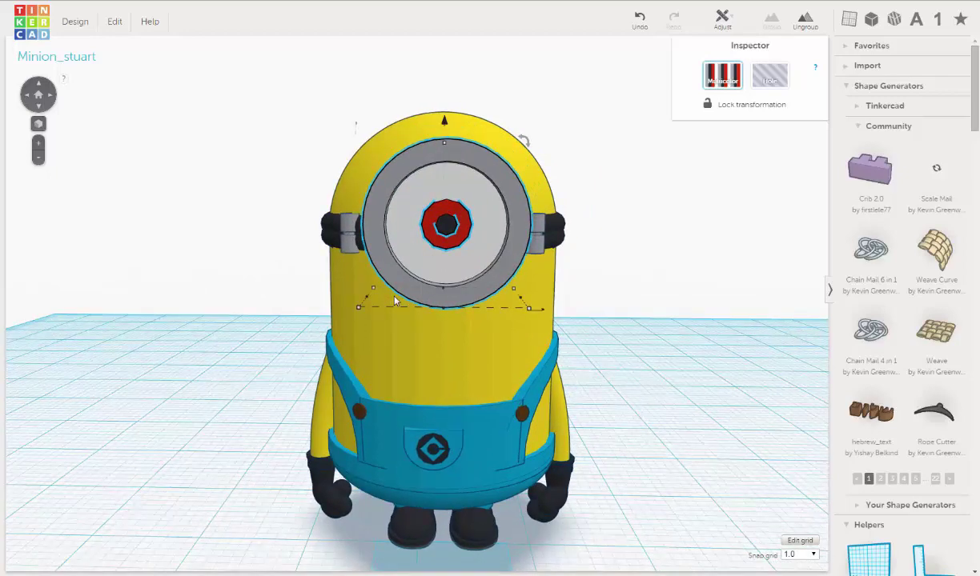
scroll(561, 303, "down", 2)
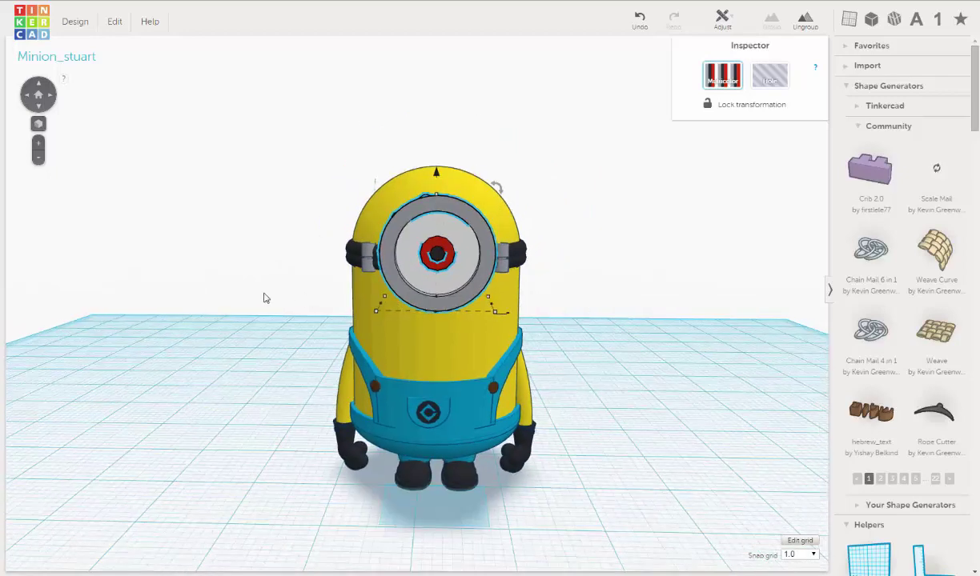
left_click(264, 277)
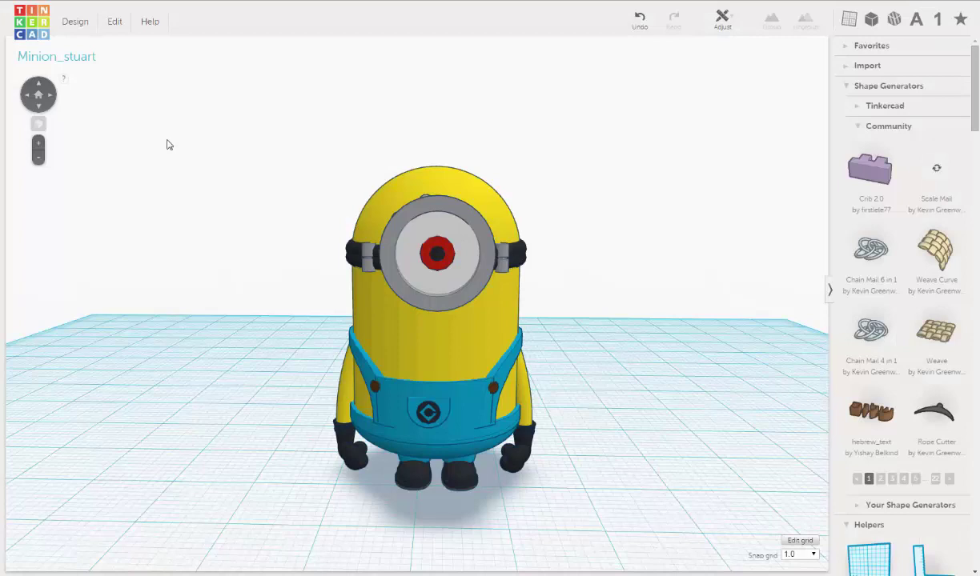
right_click_drag(273, 259, 277, 230)
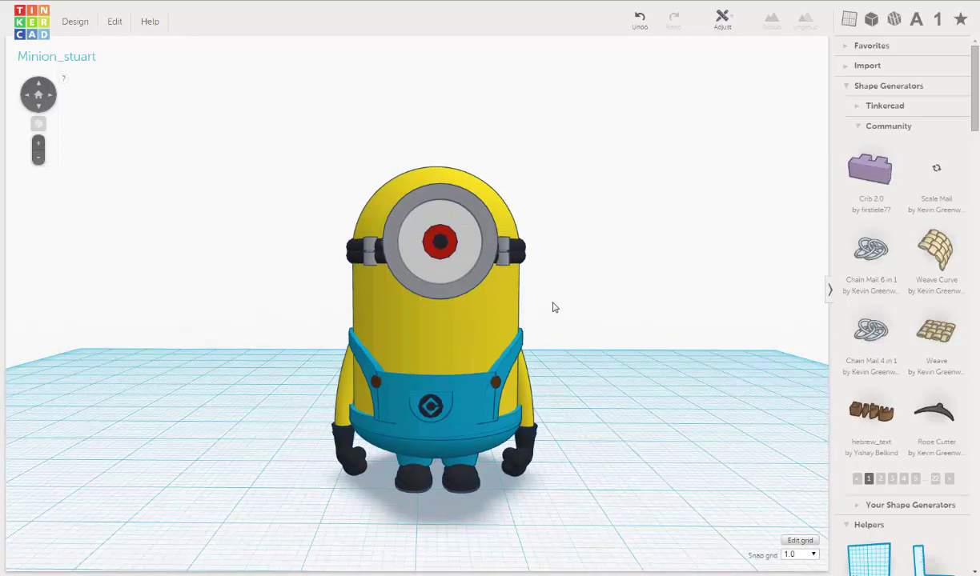
right_click_drag(505, 321, 566, 295)
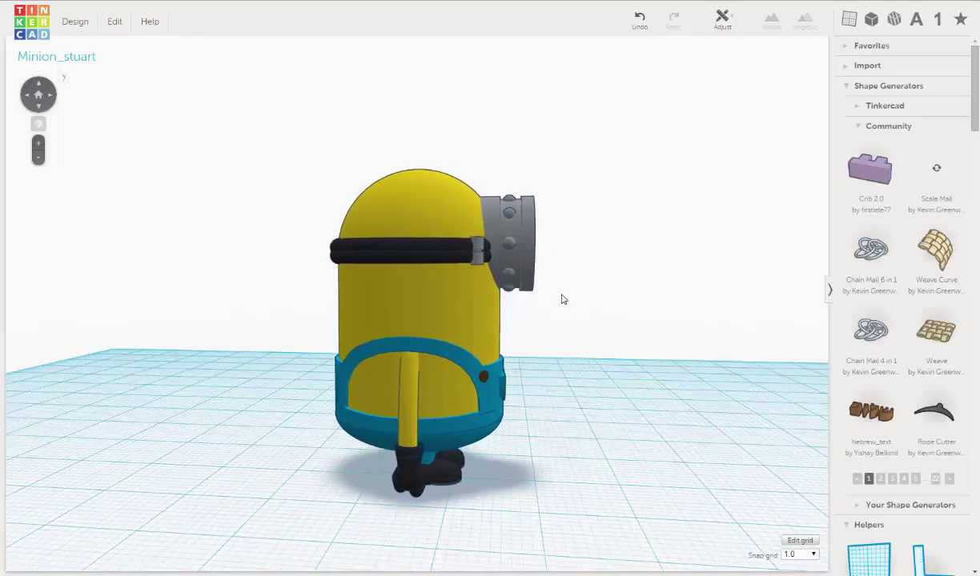
right_click_drag(502, 305, 317, 319)
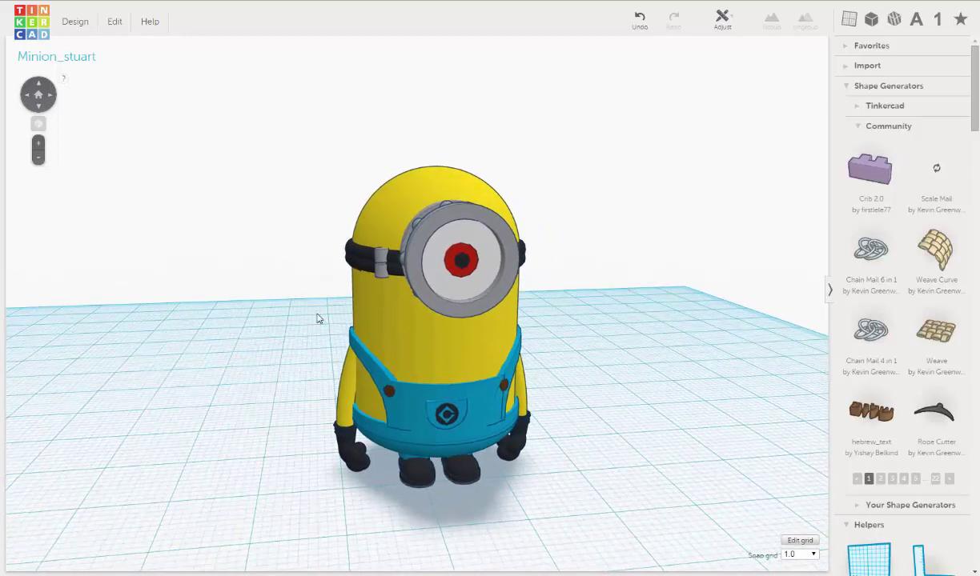
right_click_drag(502, 316, 352, 189)
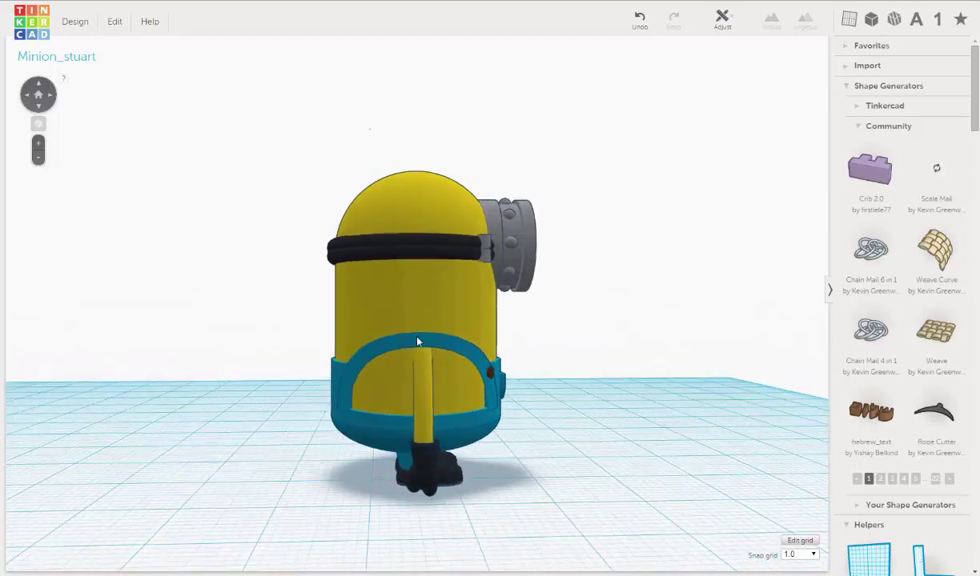
left_click_drag(417, 338, 590, 401)
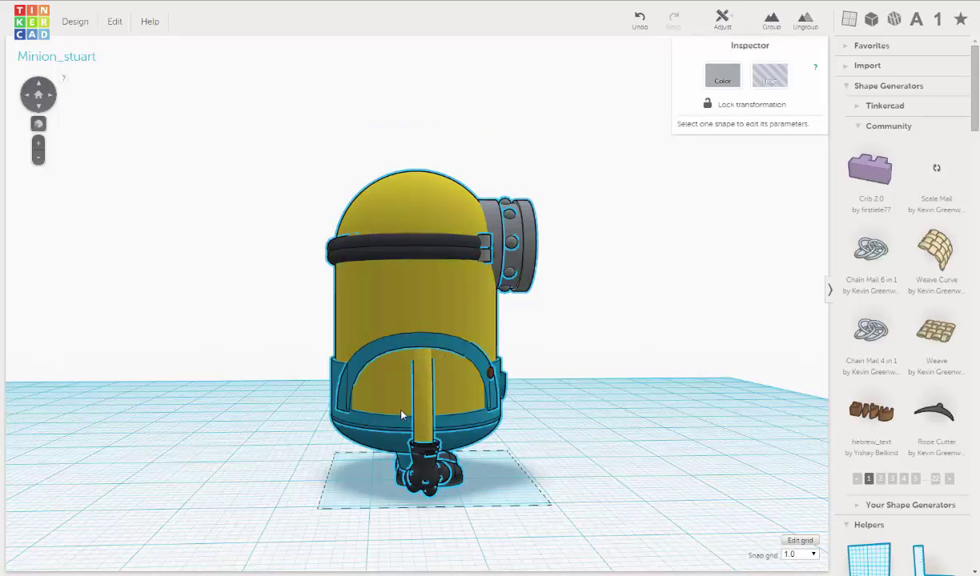
right_click_drag(401, 411, 433, 390)
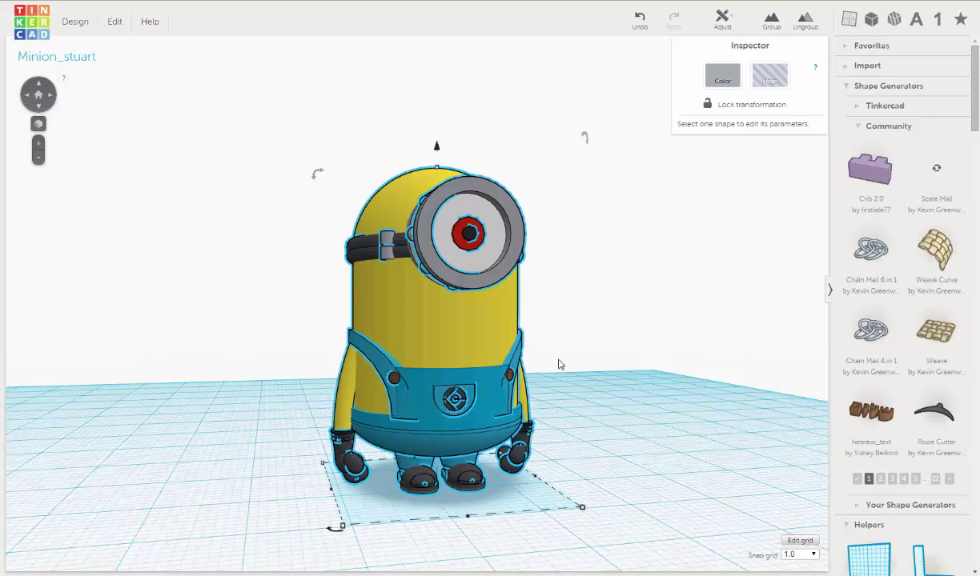
right_click_drag(509, 355, 260, 330)
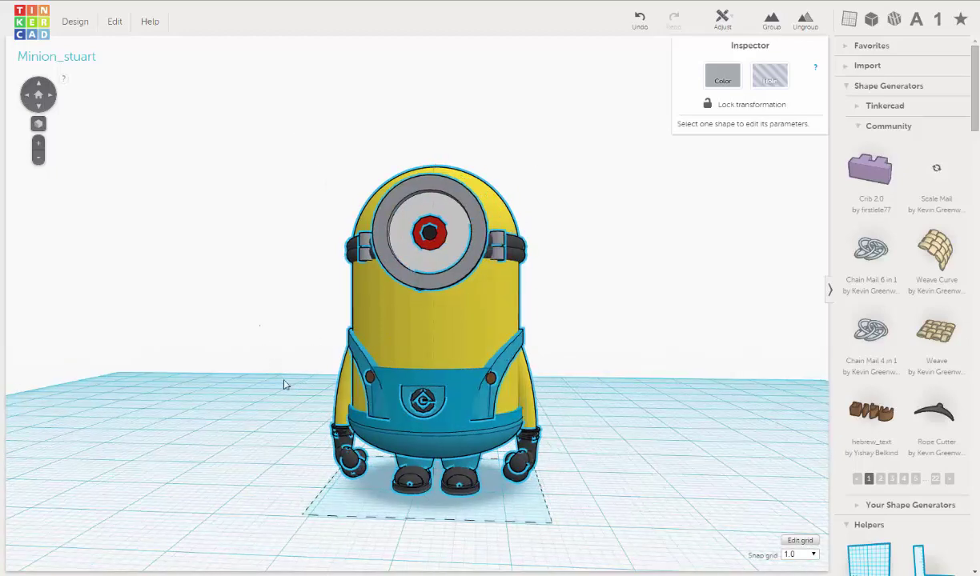
left_click_drag(537, 431, 596, 424)
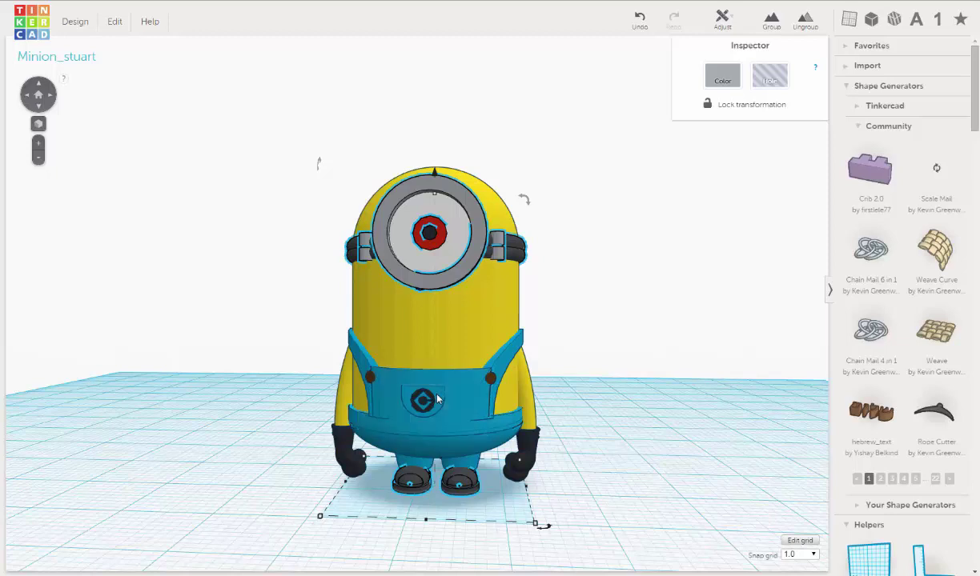
left_click(311, 268)
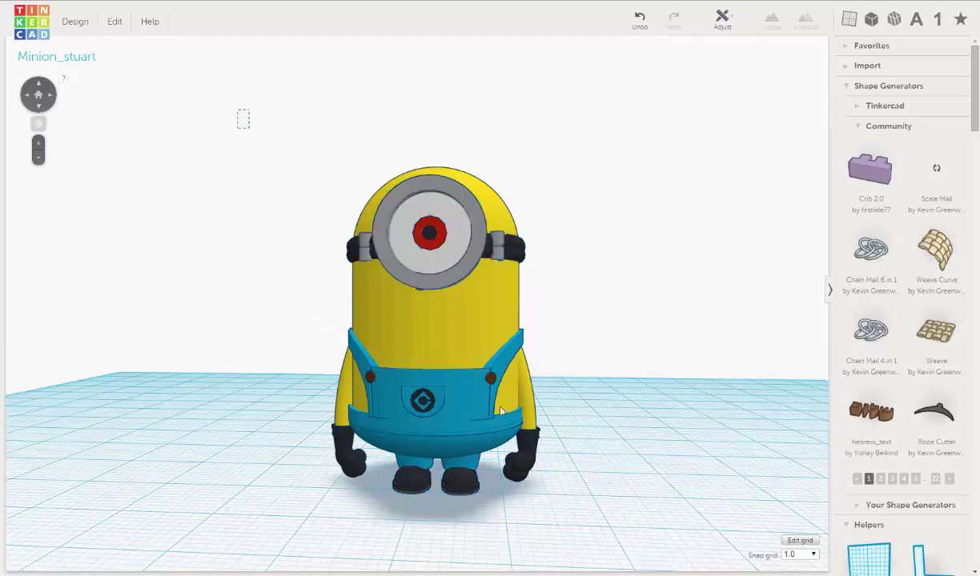
Step: Group all of the Minion's parts except the goggle and turn on Multicolor to preserve the original colours
left_click_drag(237, 109, 627, 517)
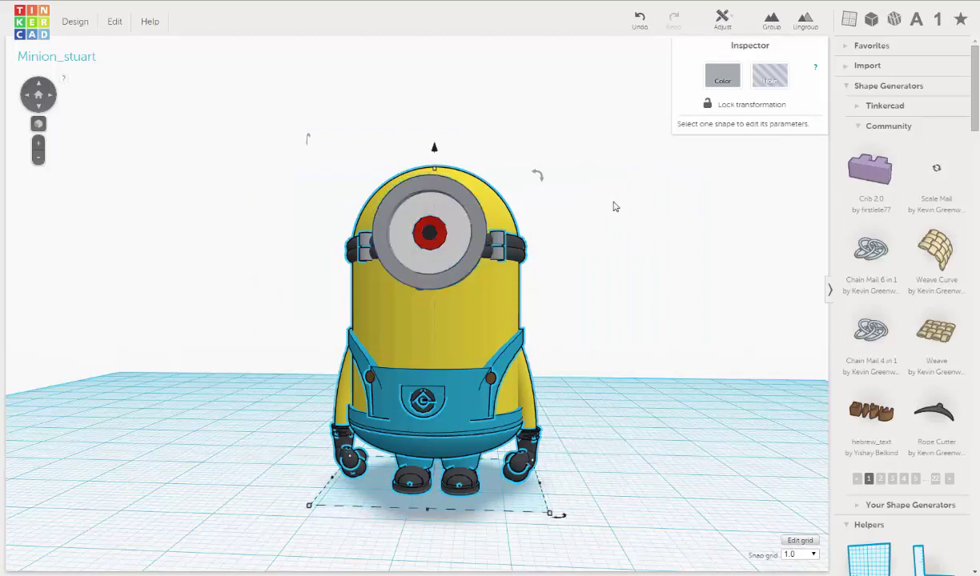
mouse_move(631, 280)
right_mouse_down()
mouse_move(553, 247)
mouse_move(631, 159)
right_mouse_up()
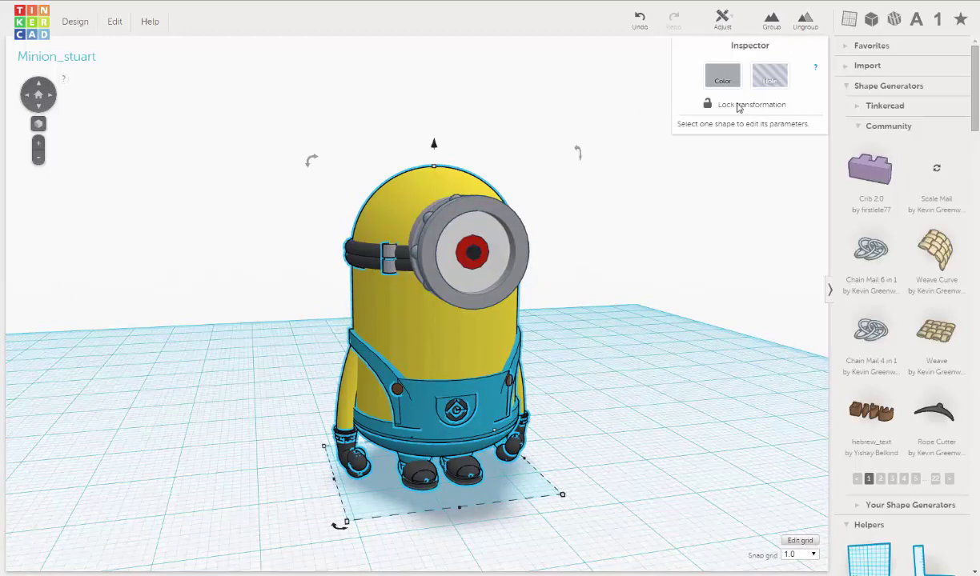
left_click(771, 21)
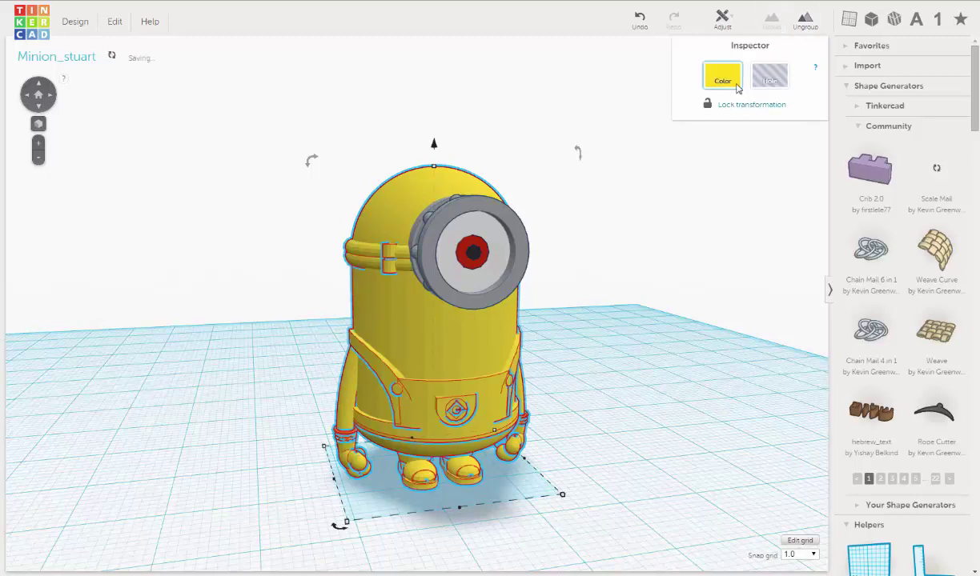
left_click(736, 86)
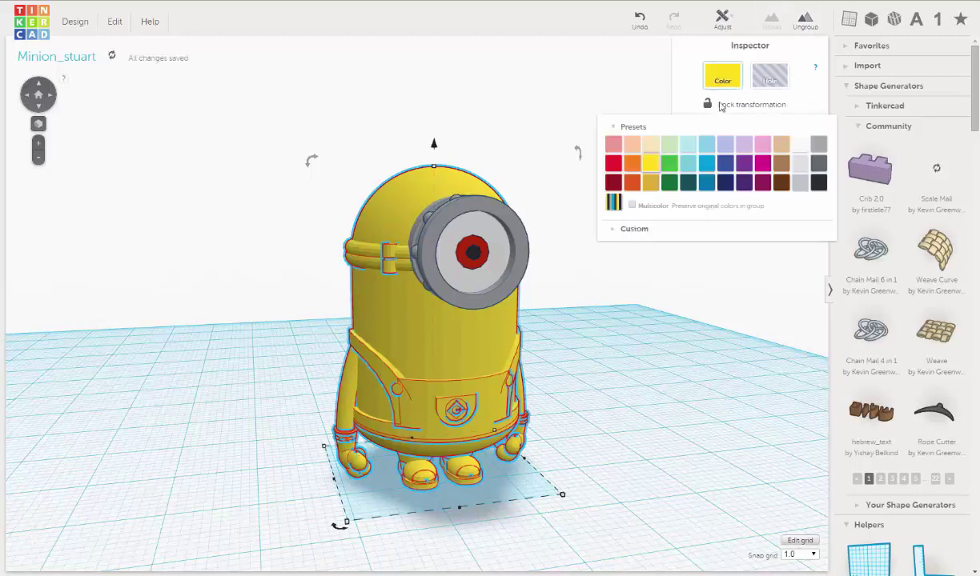
left_click(634, 206)
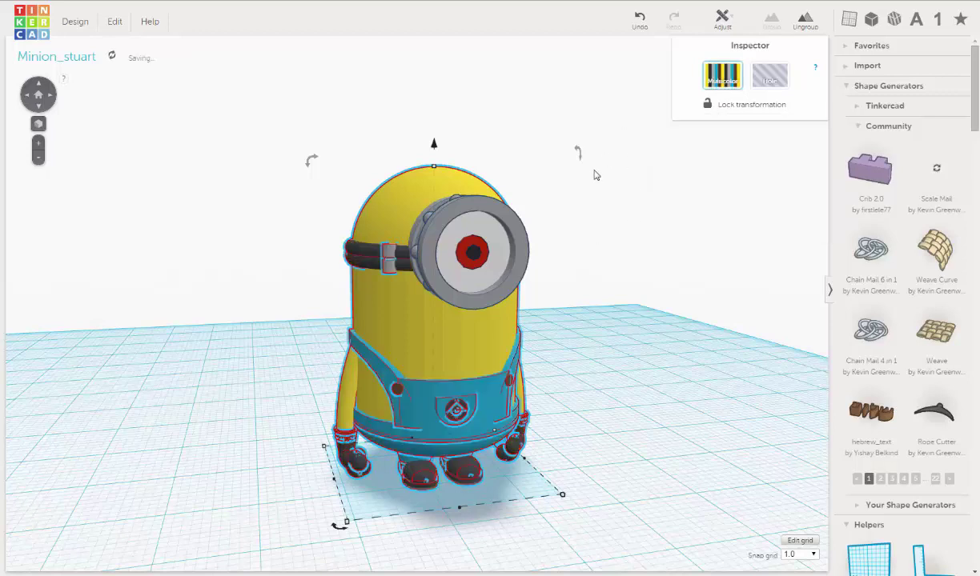
Step: Align the goggle with the grouped Minion body so both are centred across the figure's width
left_click(447, 224, "shift")
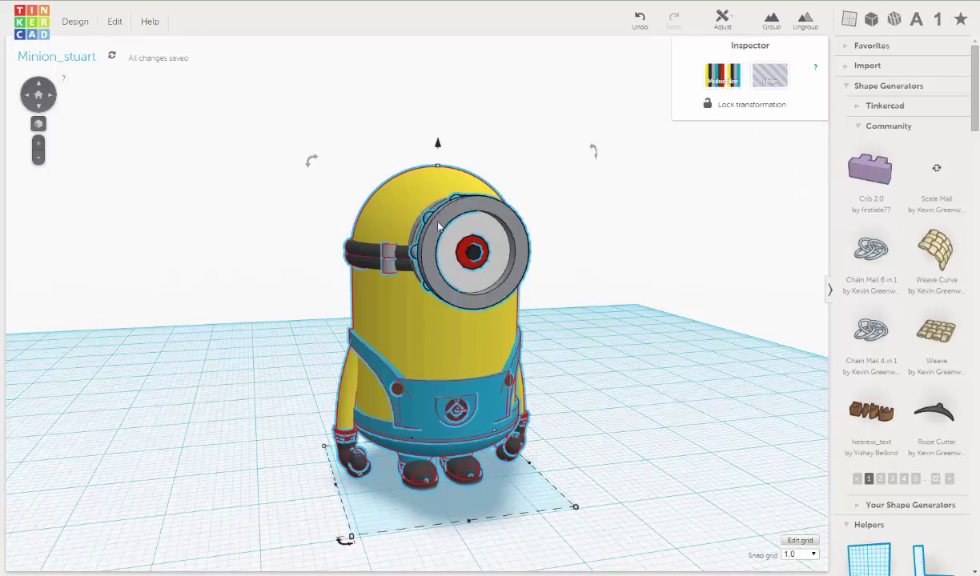
left_click(721, 22)
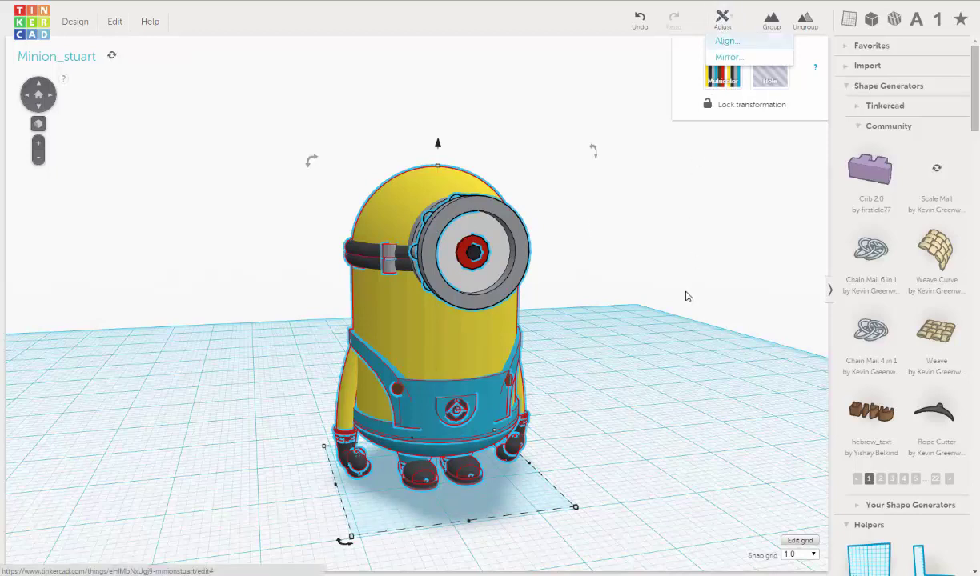
key("l")
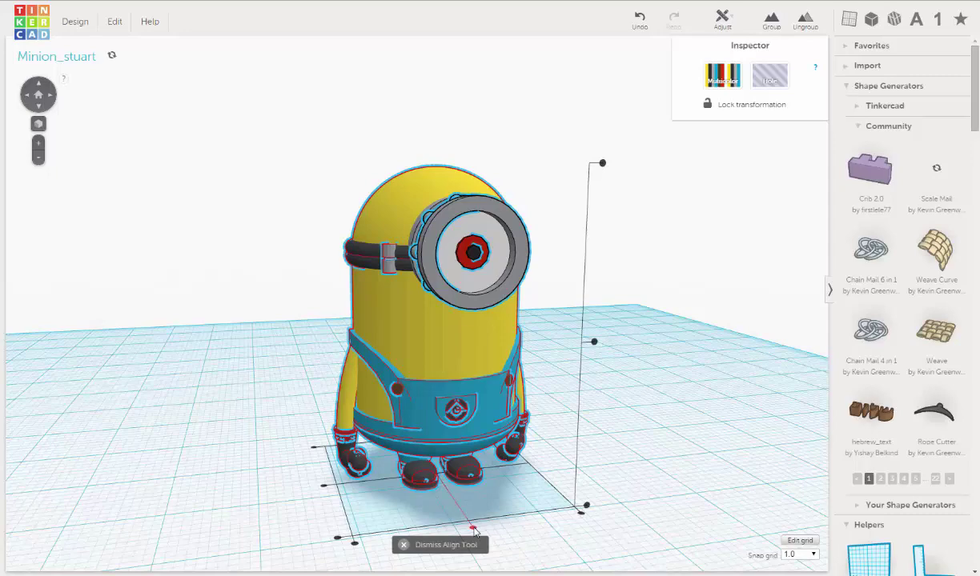
left_click(474, 530)
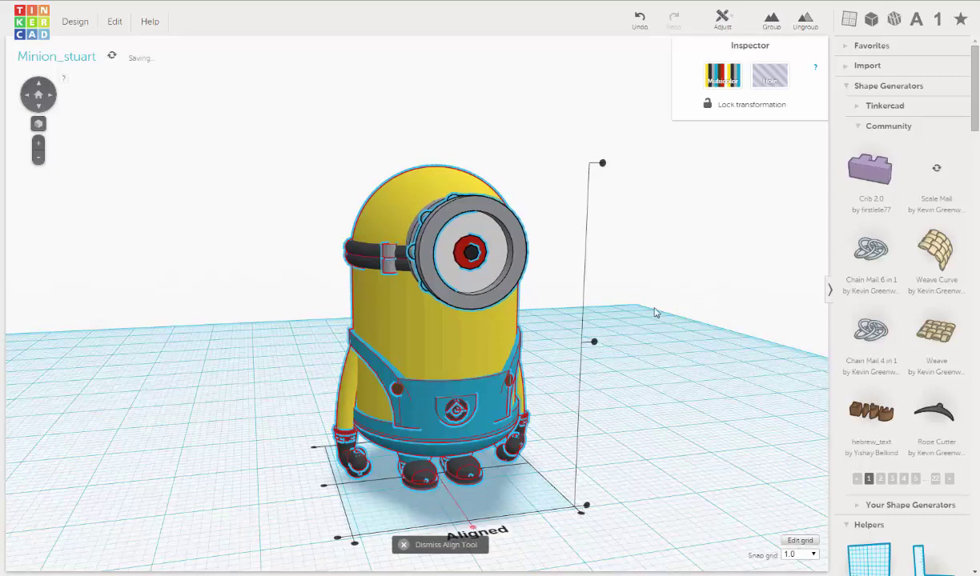
right_click_drag(650, 305, 337, 293)
left_click(670, 280)
Step: Ungroup the Minion's body so the grey strap clips beside the goggle can be moved separately
scroll(339, 296, "up", 5)
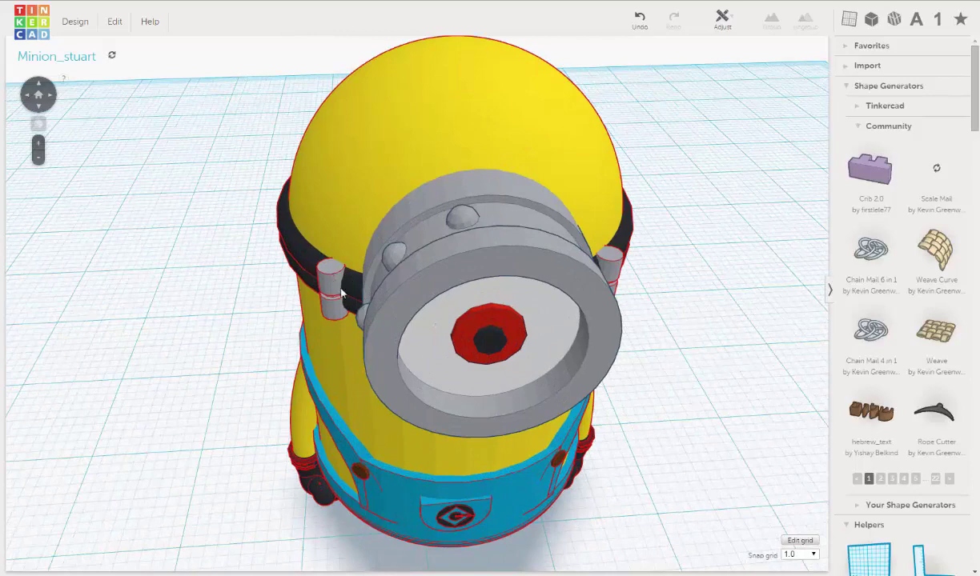
left_click(341, 294)
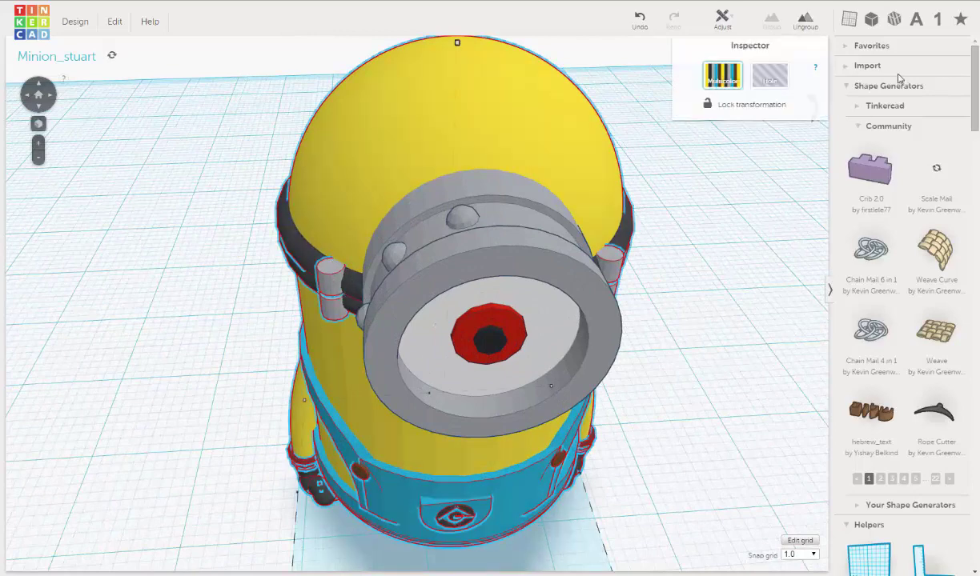
left_click(180, 162)
Step: Nudge the grey strap clip at the Minion's right side inward toward the enlarged goggle
left_click(333, 279)
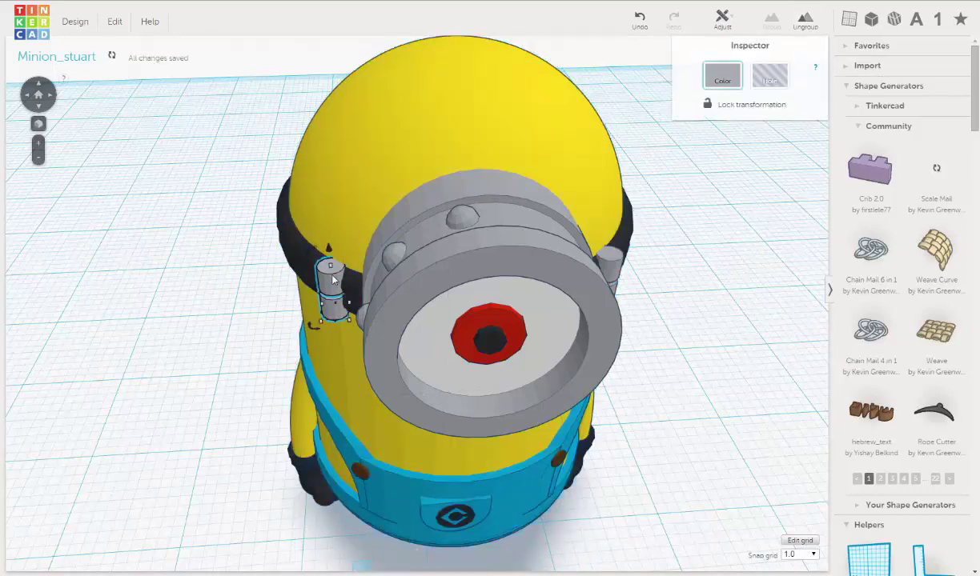
key("Right")
key("Right")
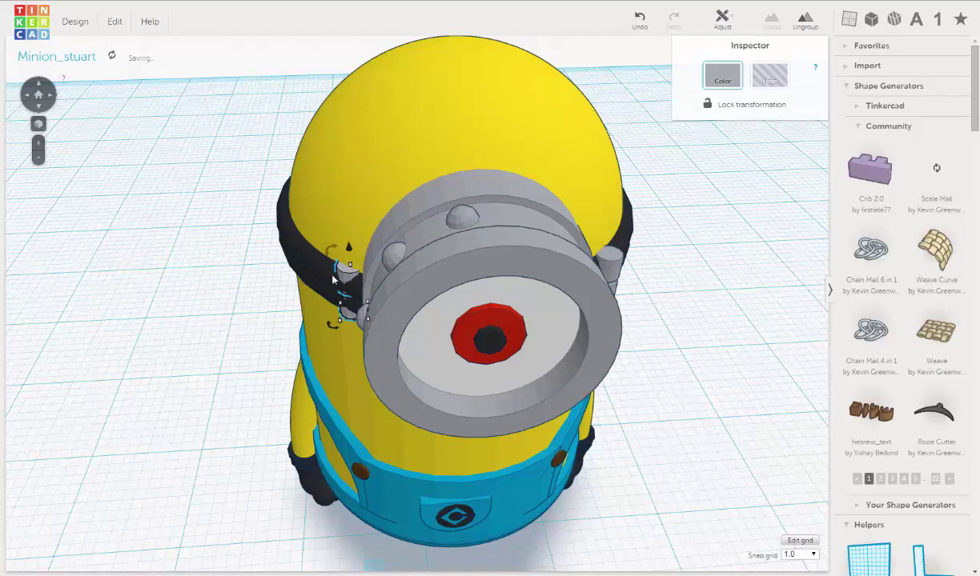
key("Right")
key("Right")
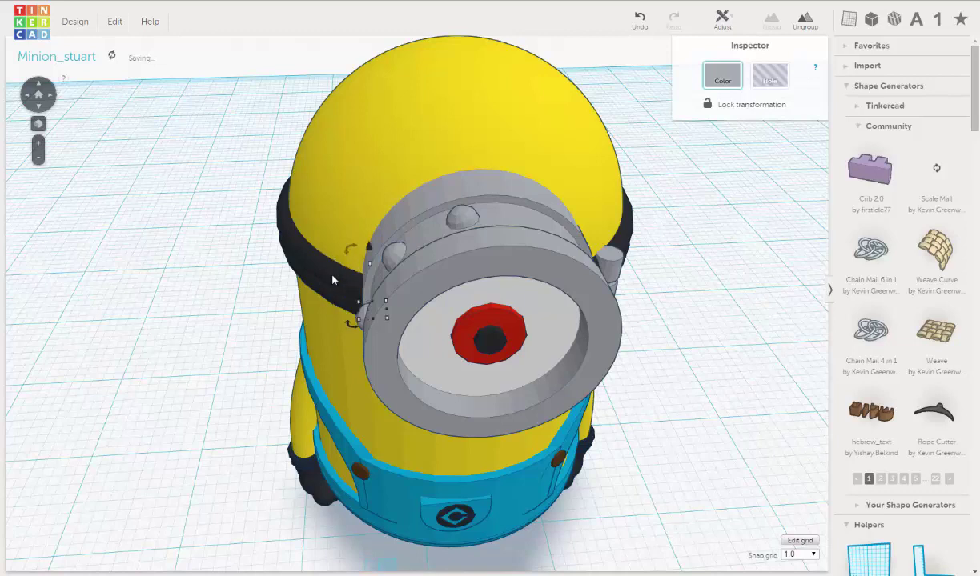
key("Left")
key("Left")
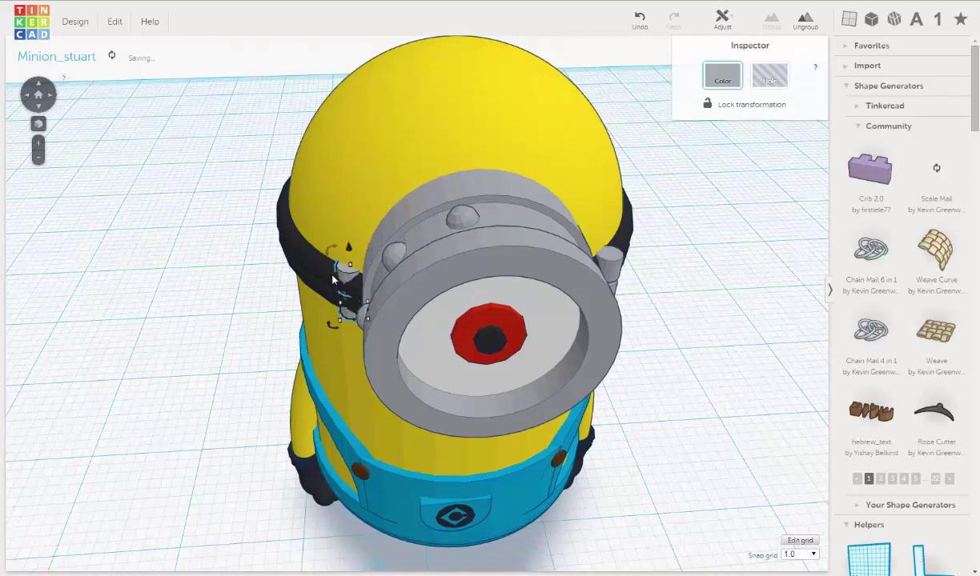
Step: Set the snap grid to 0.25 and nudge the clip forward and inward until it sits on the strap beside the goggle
left_click(814, 554)
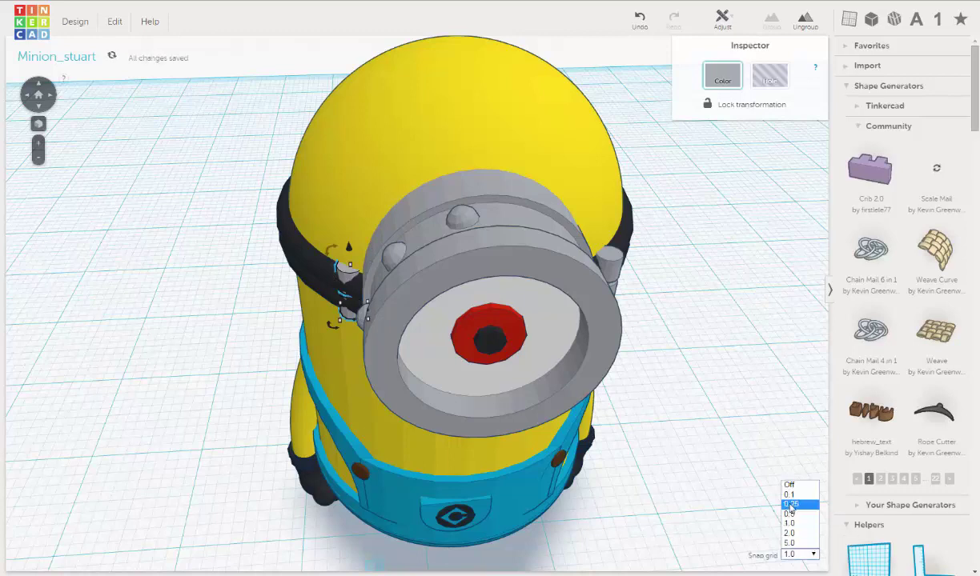
key("Return")
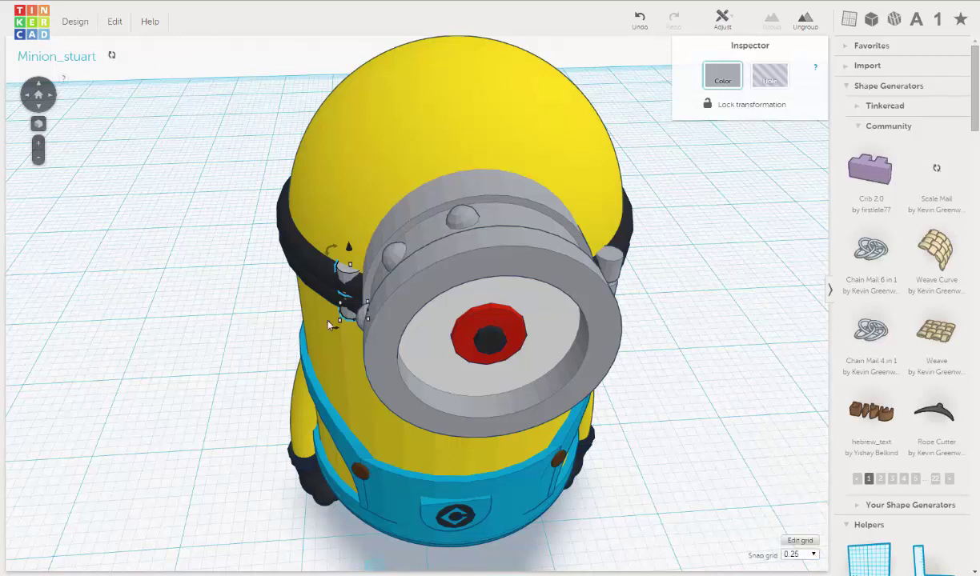
key("Down")
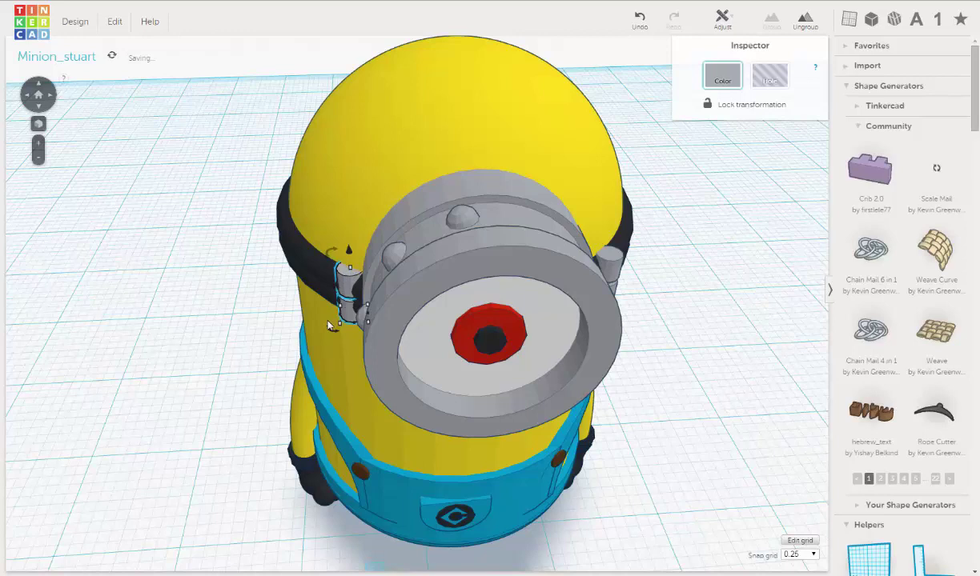
key("Right")
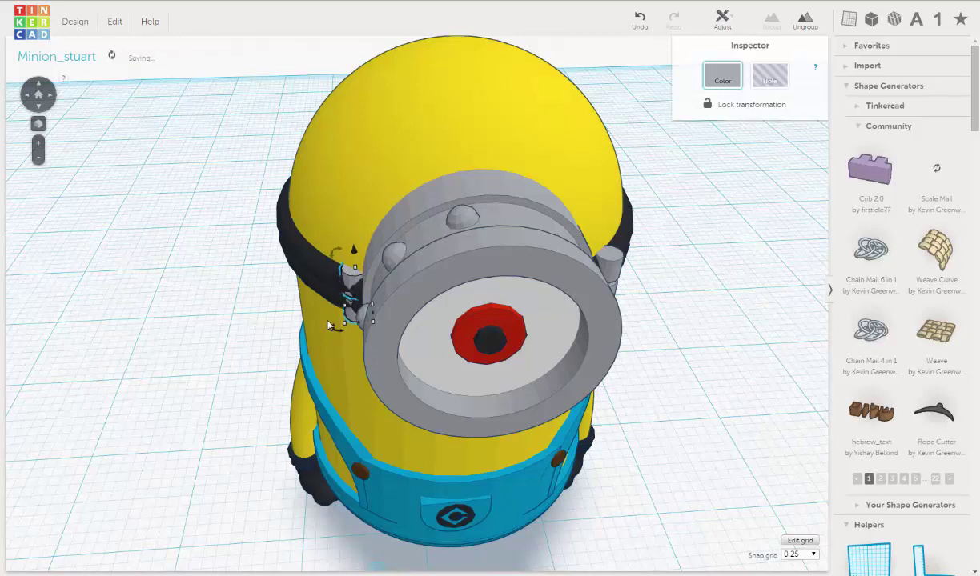
key("Down")
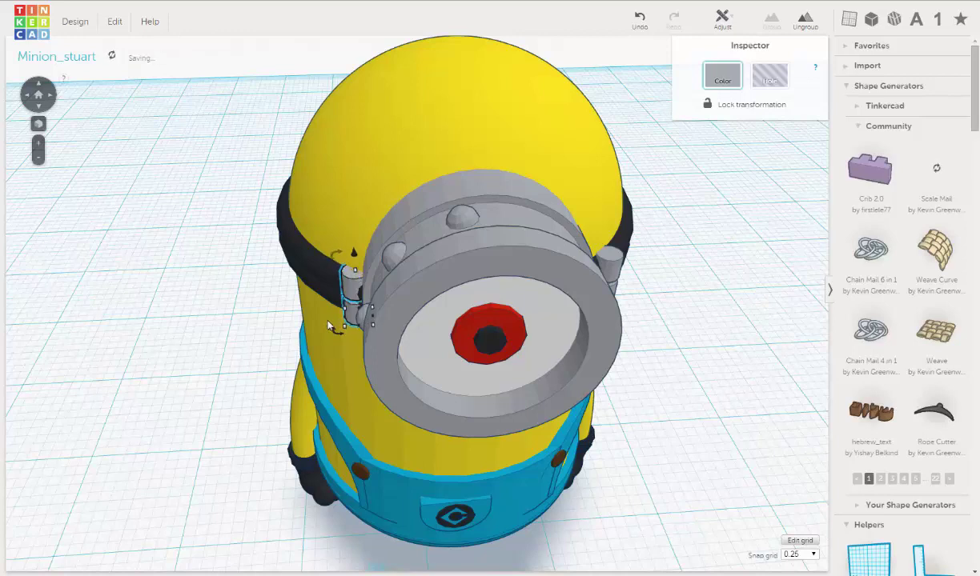
key("Down")
right_click_drag(334, 198, 285, 213)
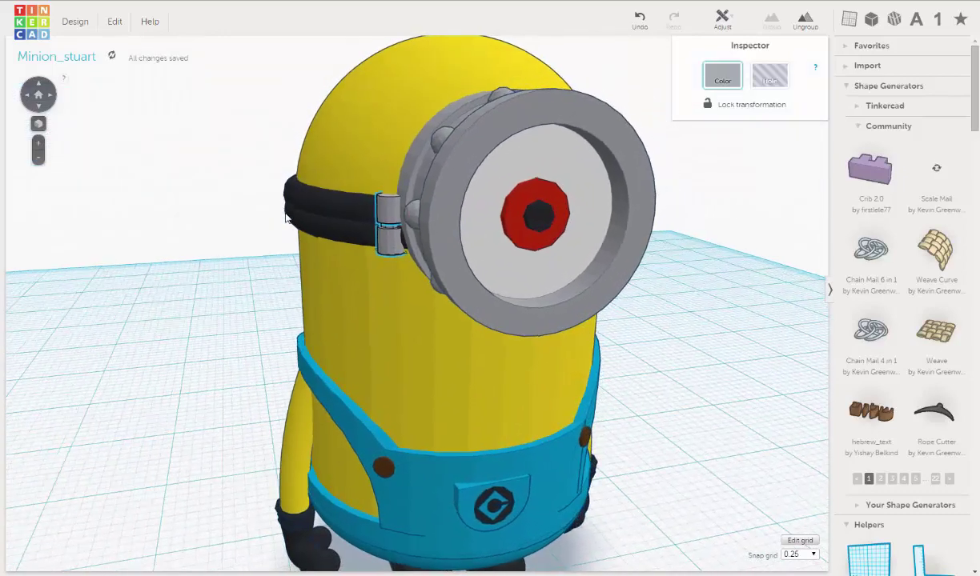
key("Right")
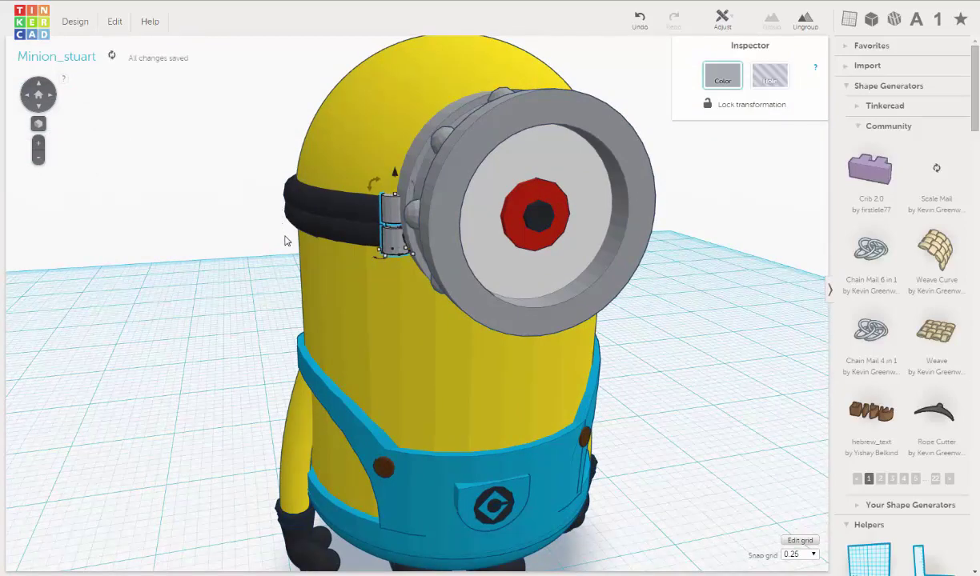
right_click_drag(287, 236, 292, 276)
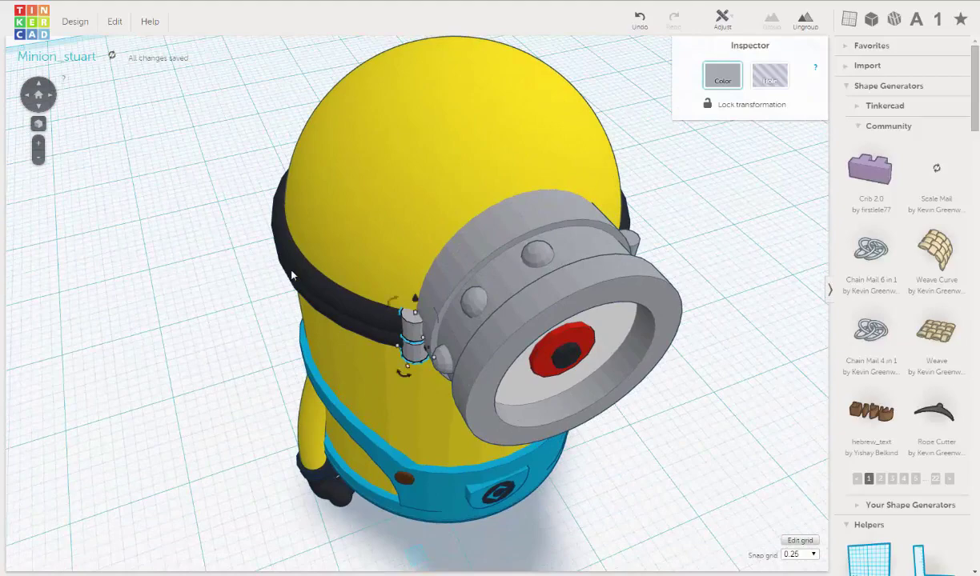
key("Right")
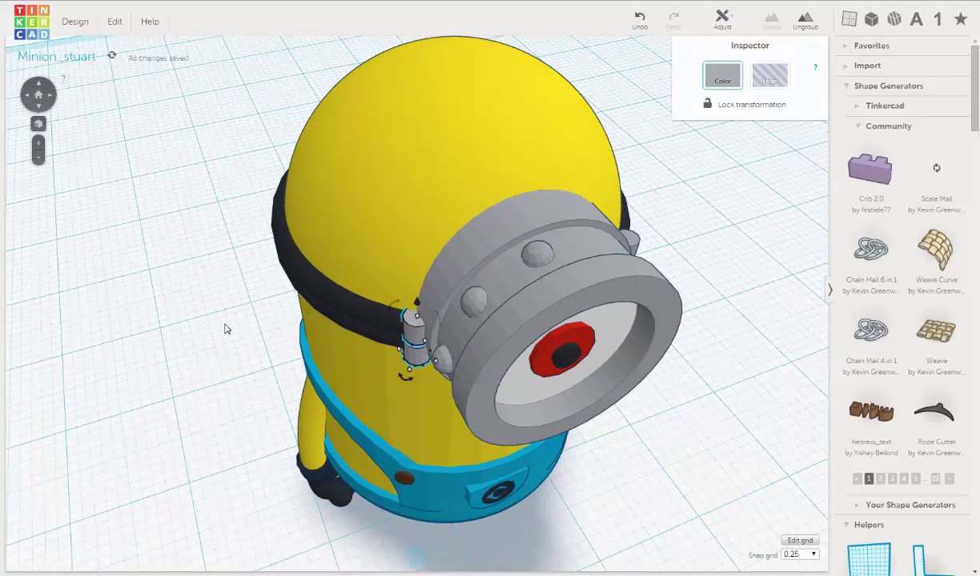
Step: Move the opposite strap clip inward to the goggle in 0.25 steps, and two steps forward out of the strap
right_click_drag(225, 328, 591, 403)
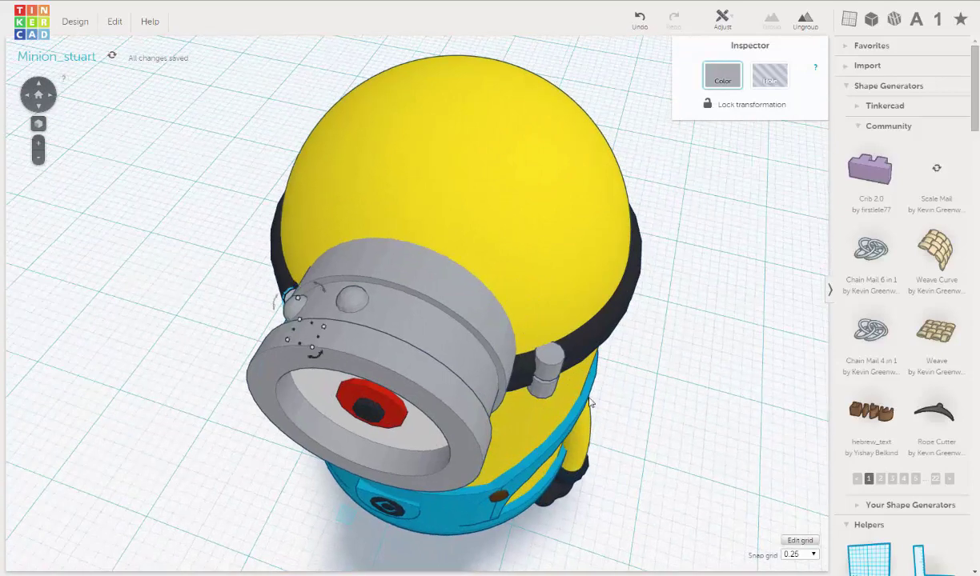
left_click(554, 371)
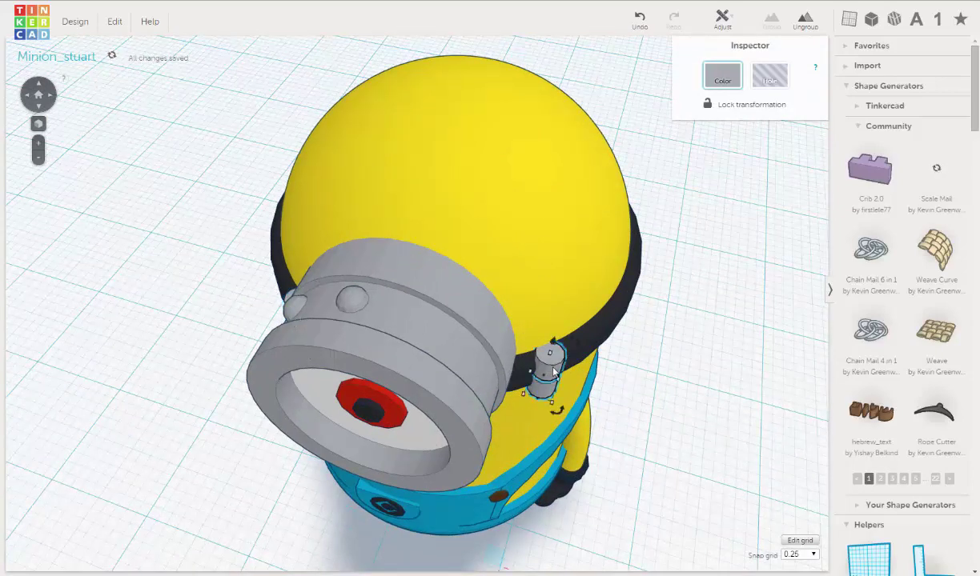
key("Left")
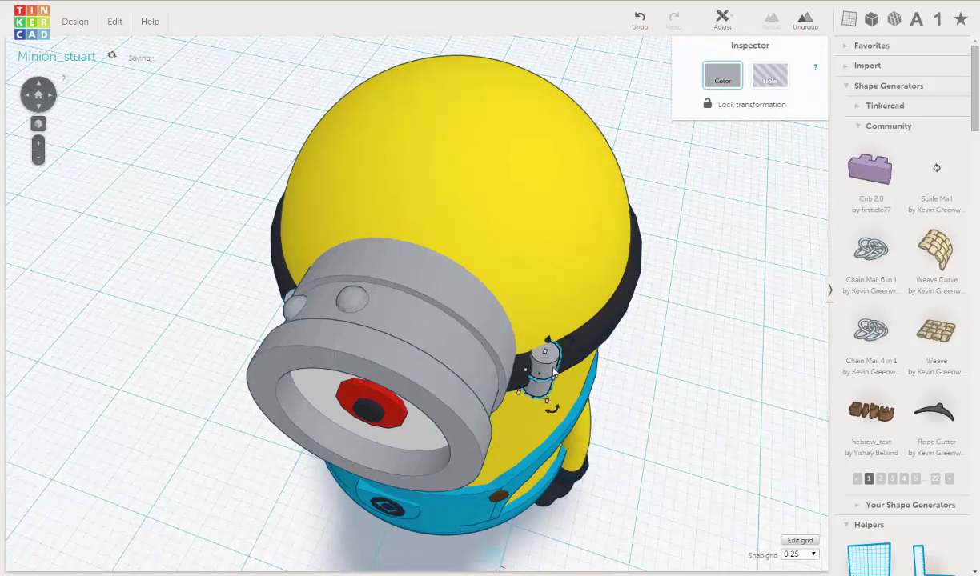
key("Left")
key("Left")
key("Left")
key("Left")
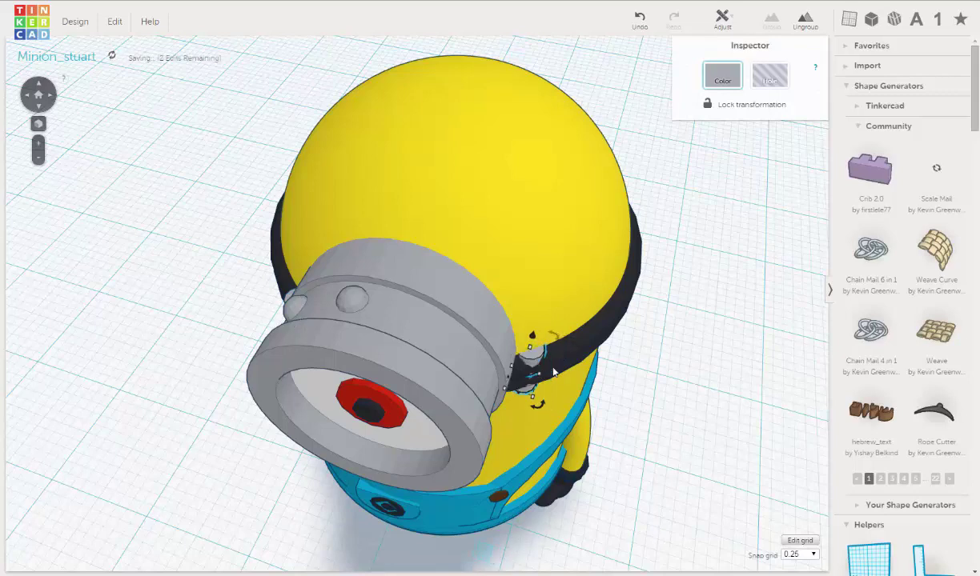
key("Left")
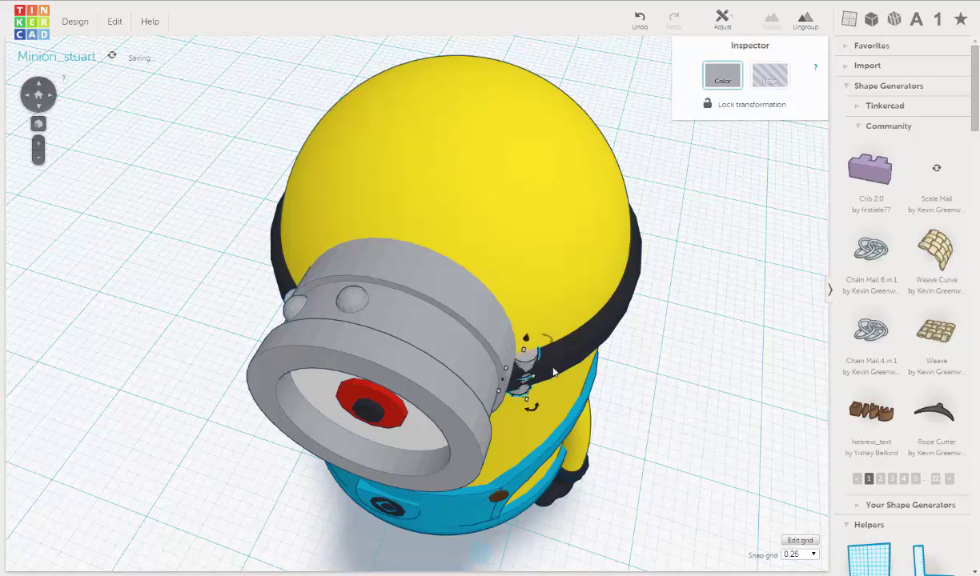
key("Down")
key("Down")
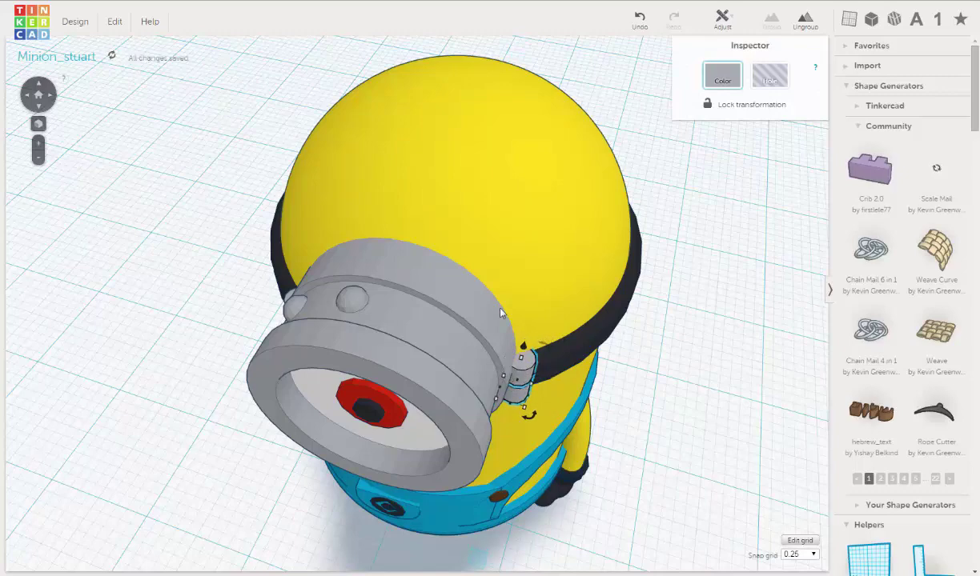
Step: Nudge this second clip one more 0.25 step inward so it meets the goggle's rim
right_click_drag(501, 309, 486, 300)
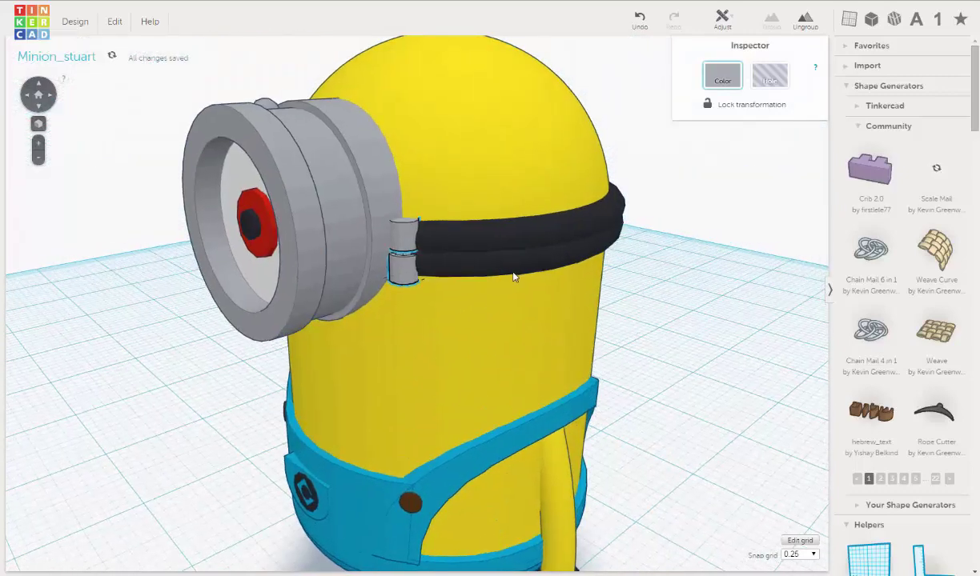
right_click_drag(549, 268, 555, 309)
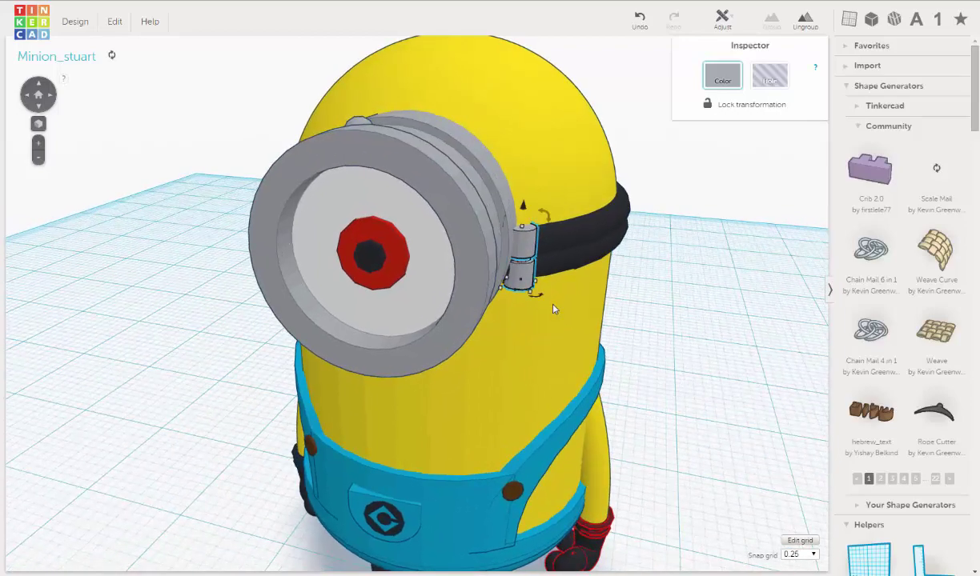
key("Left")
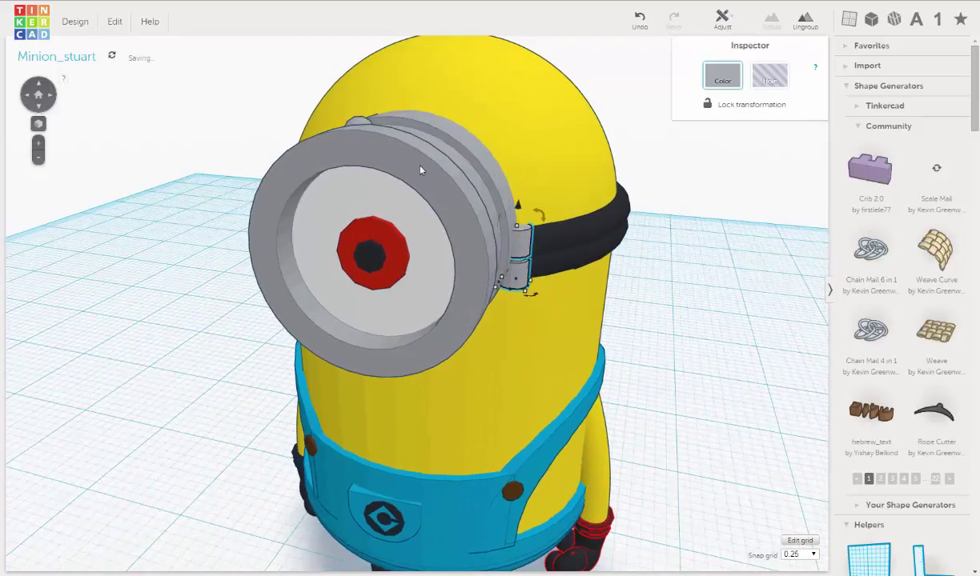
Step: Deselect the clip and examine the goggle and both strap clips on the whole Minion from the side and front
scroll(420, 164, "down", 5)
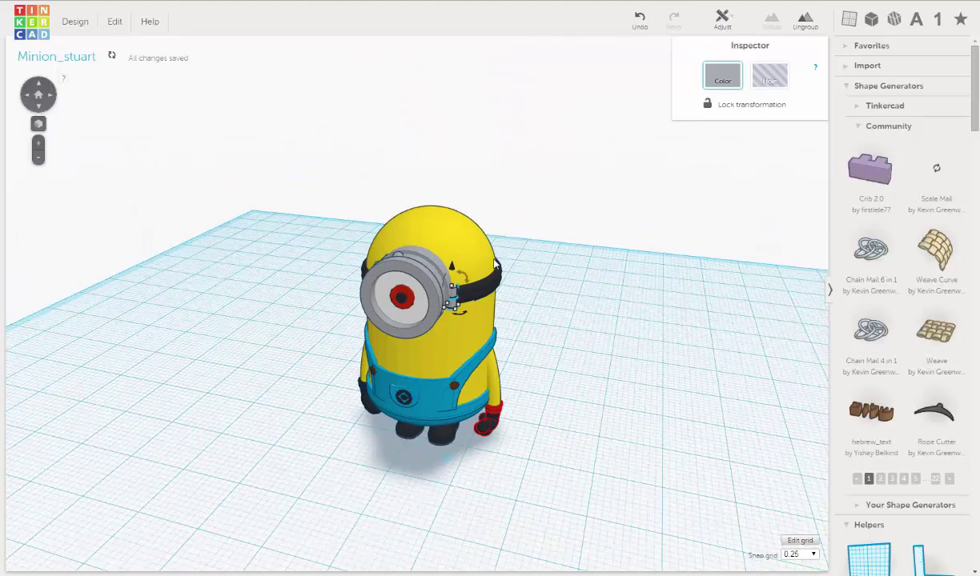
left_click(571, 284)
right_click_drag(478, 333, 549, 312)
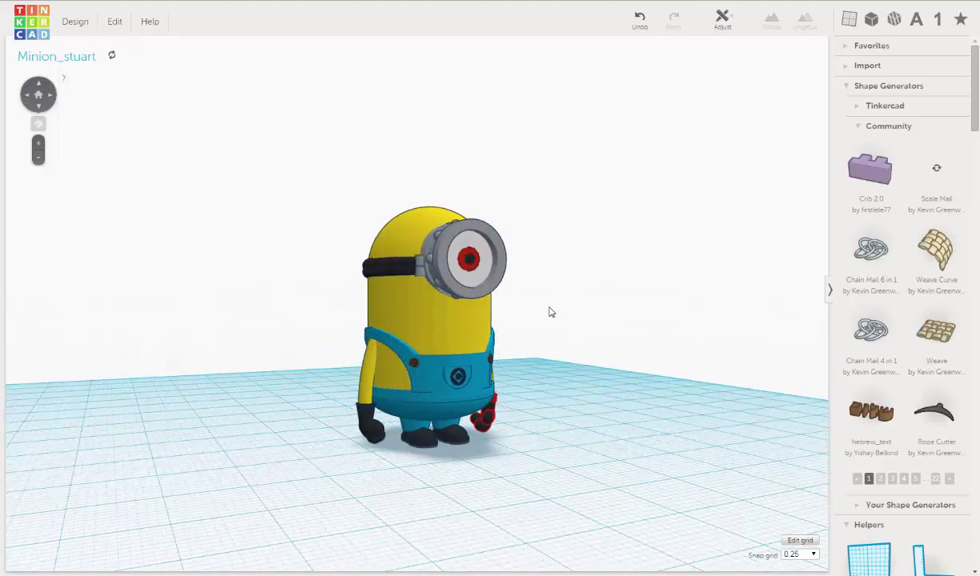
scroll(528, 336, "up", 2)
right_click_drag(469, 342, 417, 330)
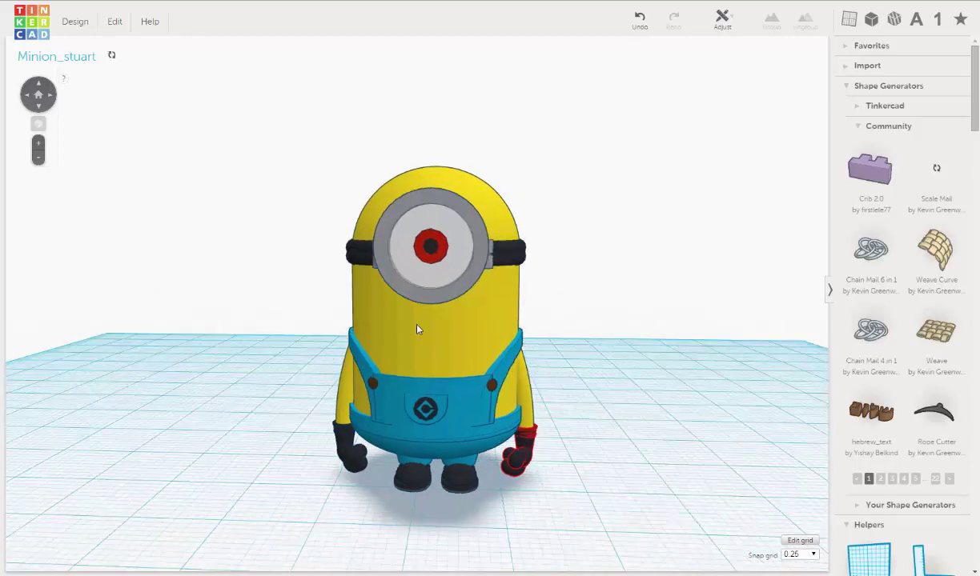